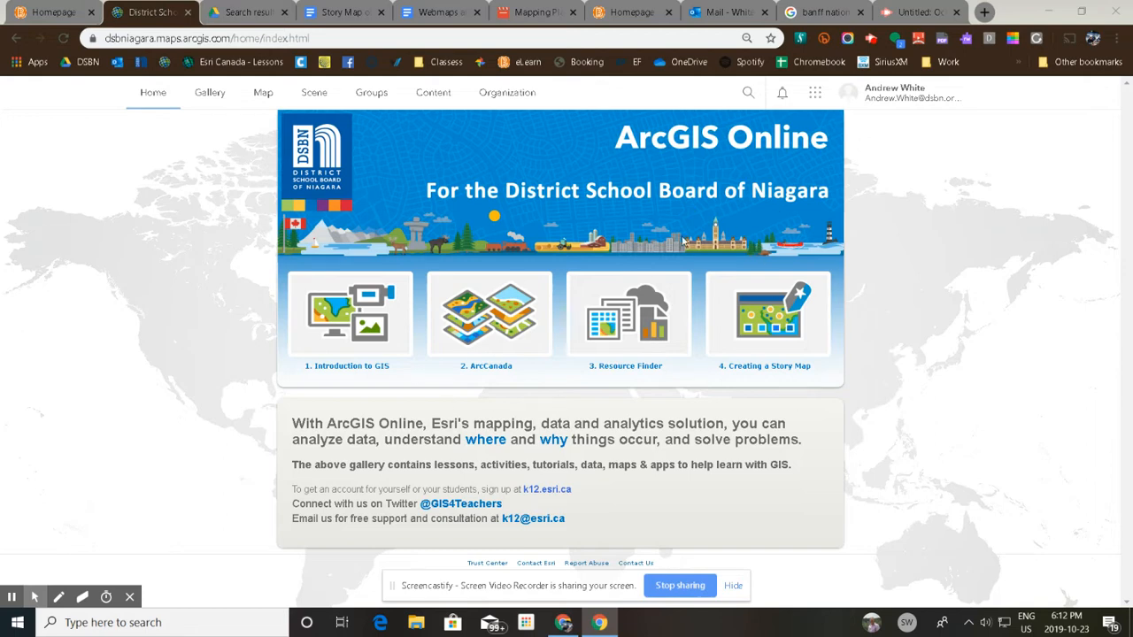
Switch to ArcGIS StoryMaps from the ArcGIS Online home page and create a new story.
left_click(815, 94)
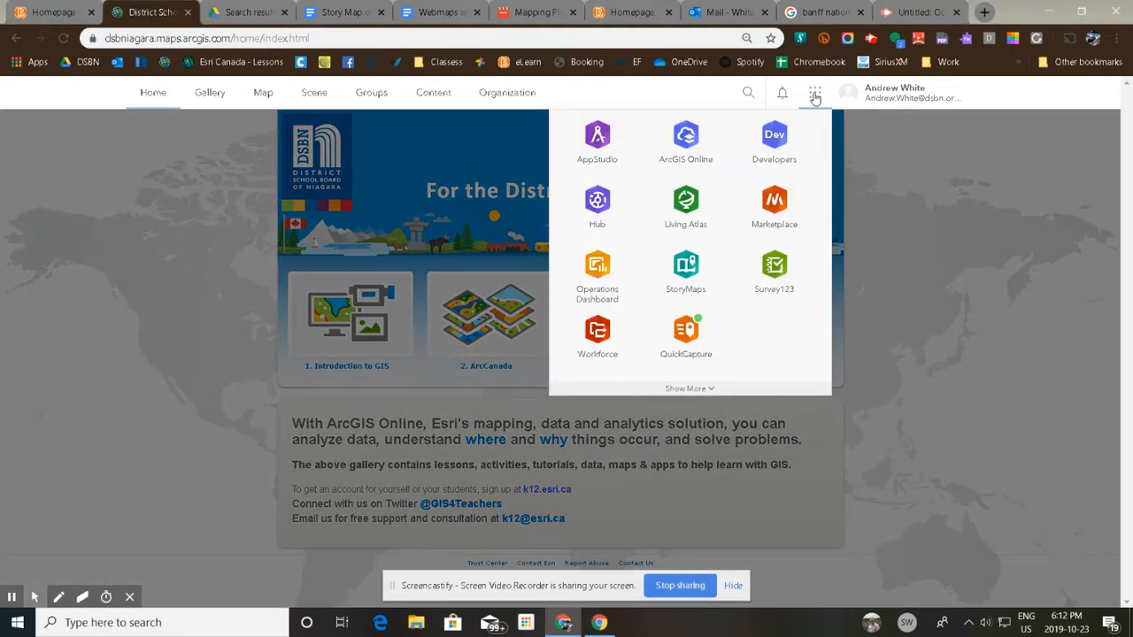
left_click(694, 267)
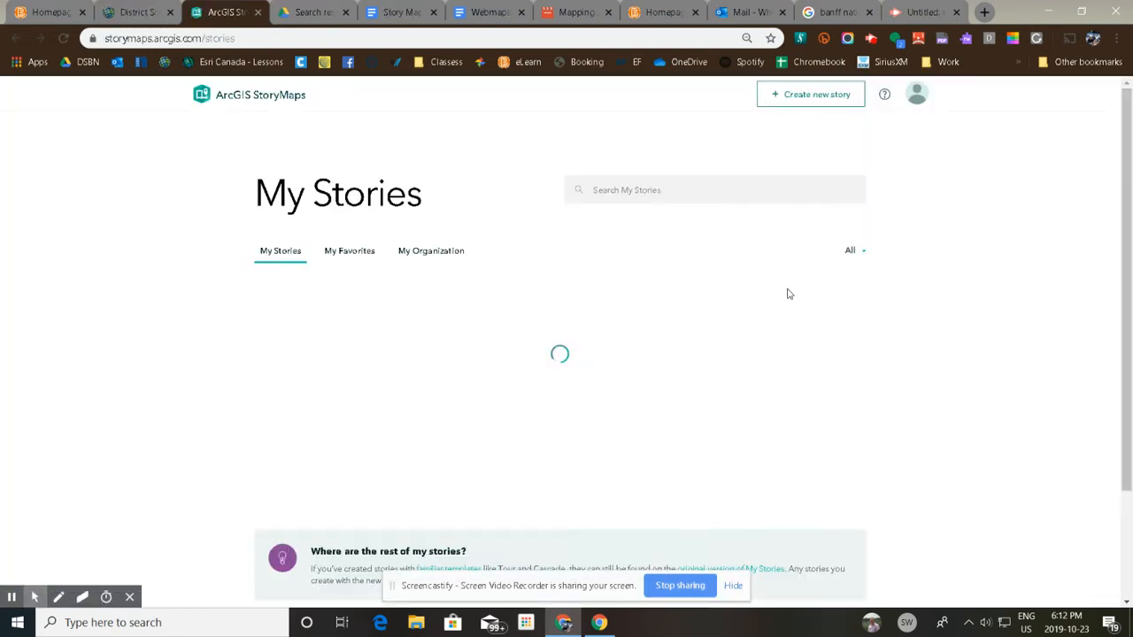
left_click(368, 386)
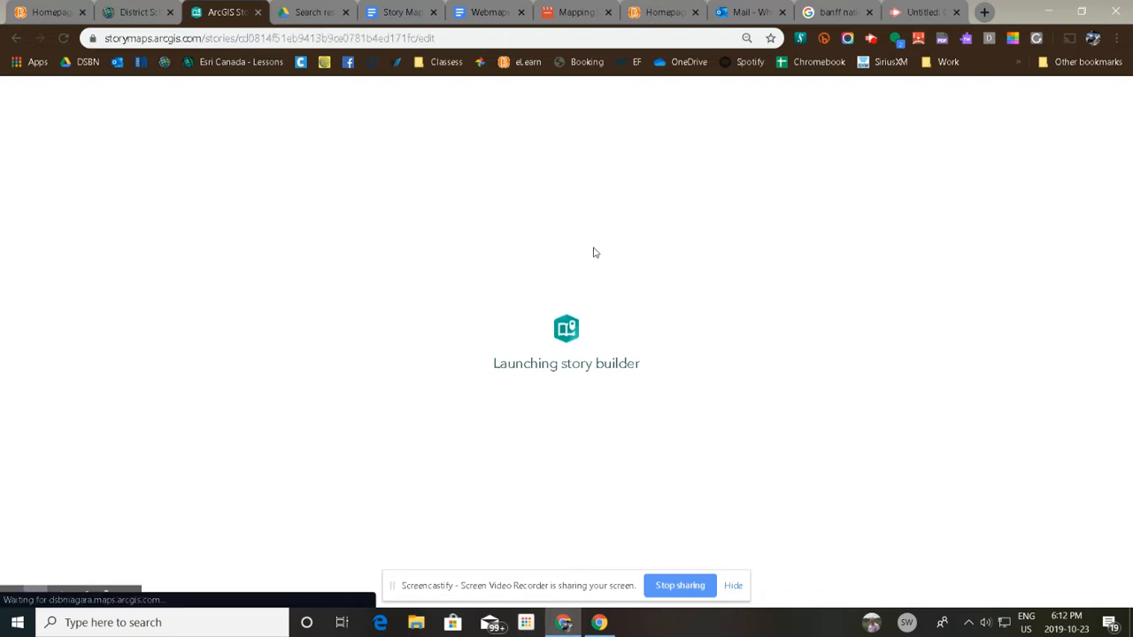
Title the story "Canada's Landforms".
type("Ca")
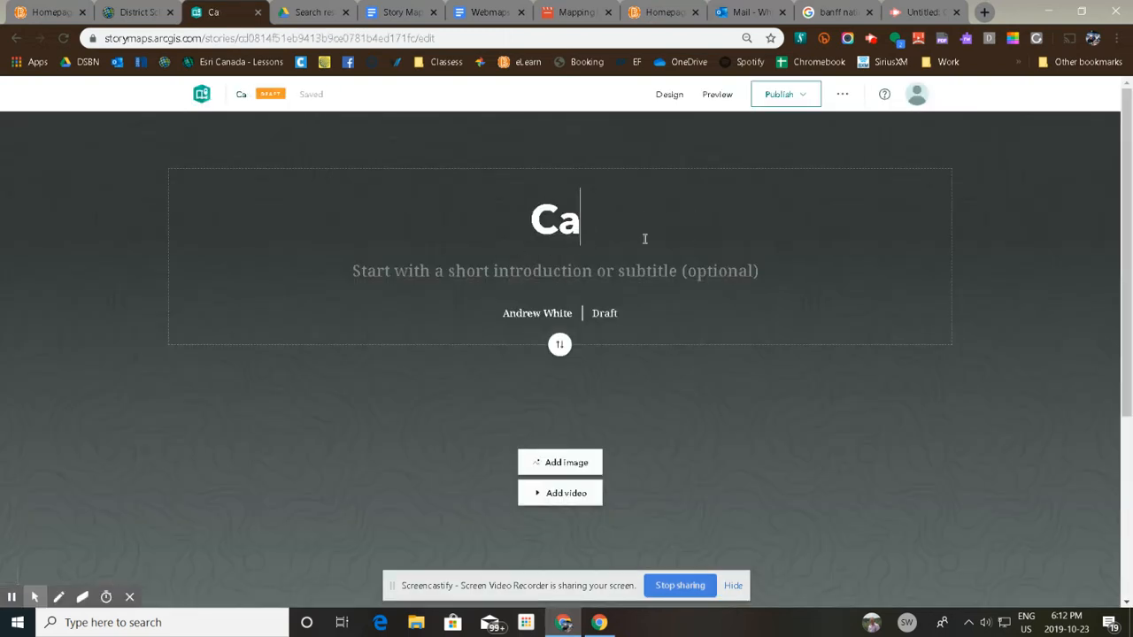
type("nada's ")
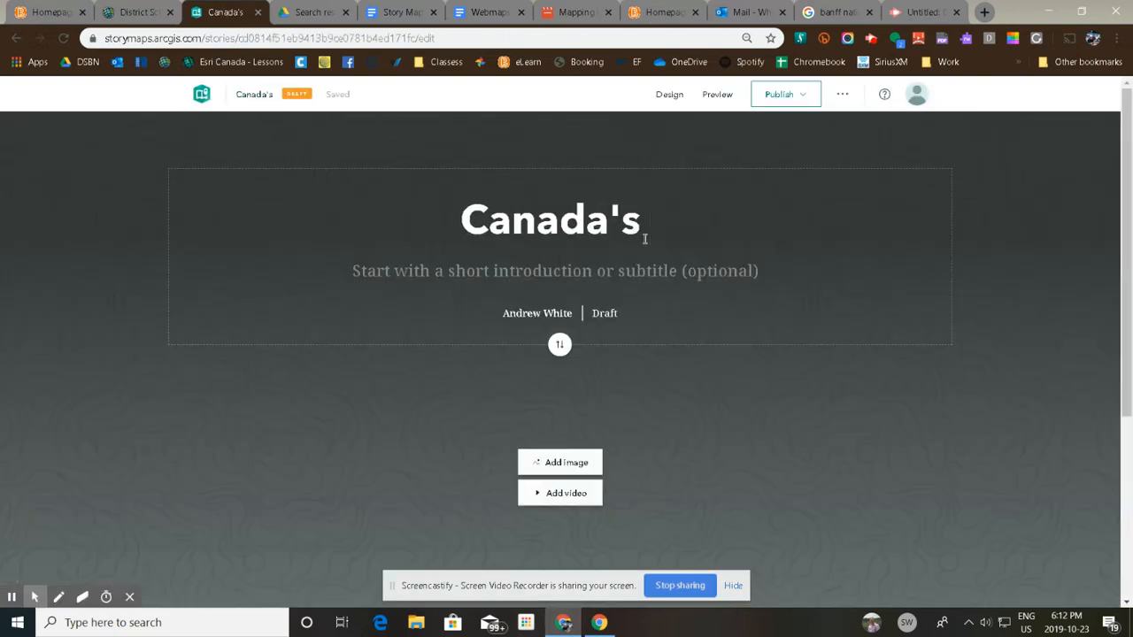
type("Landforms")
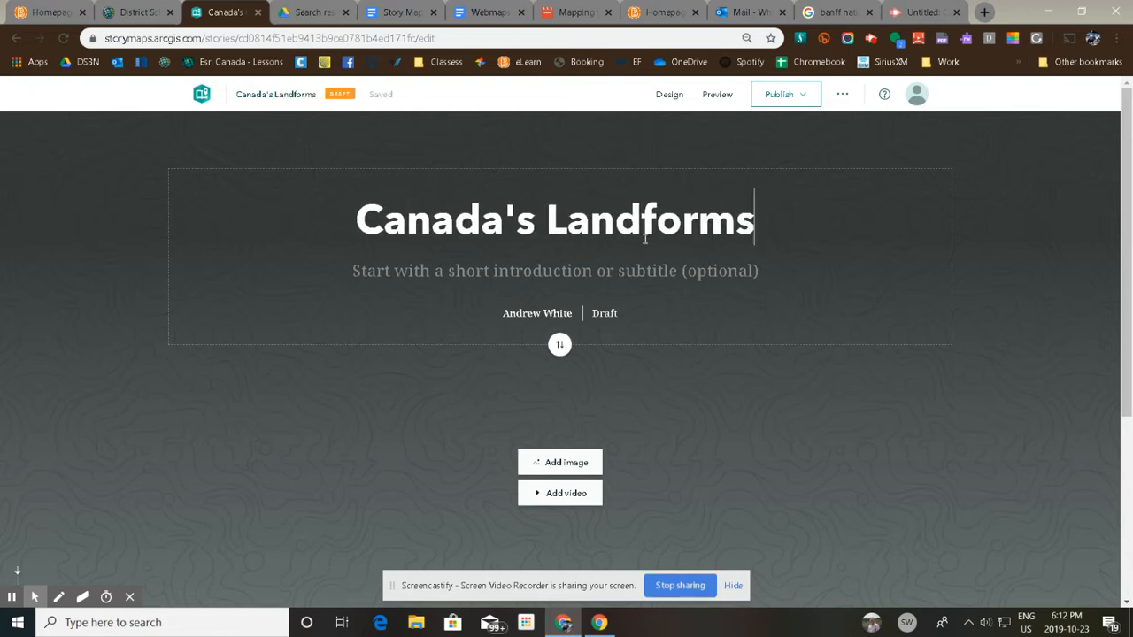
Enter a subtitle sentence beginning "My partner's are" that gives the two partners' first names.
left_click(583, 276)
type("My")
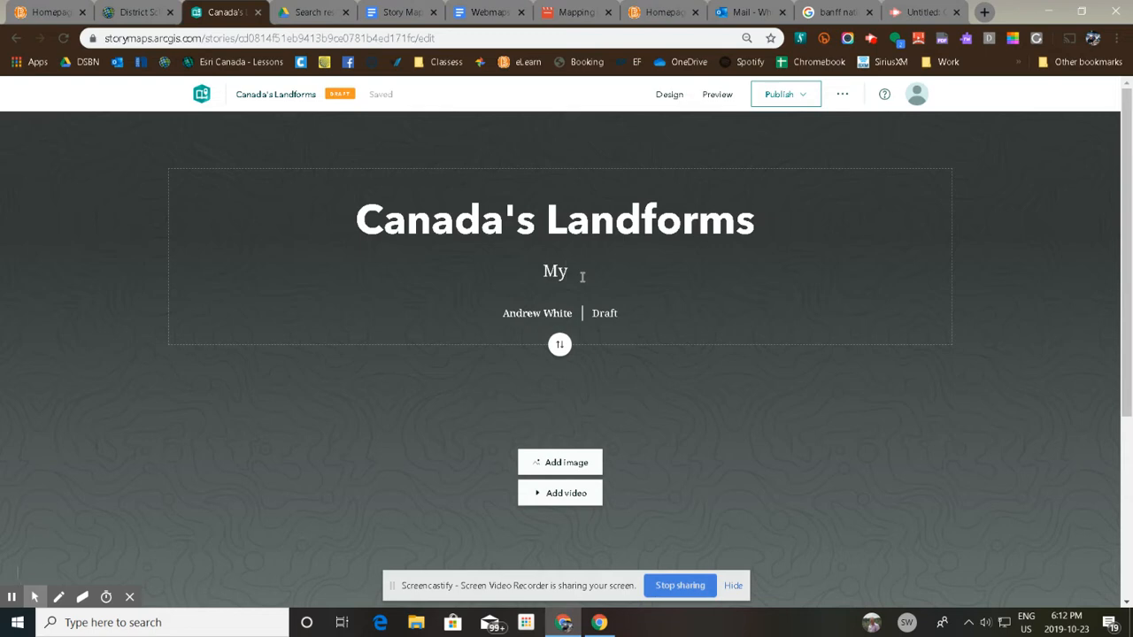
type(" partner")
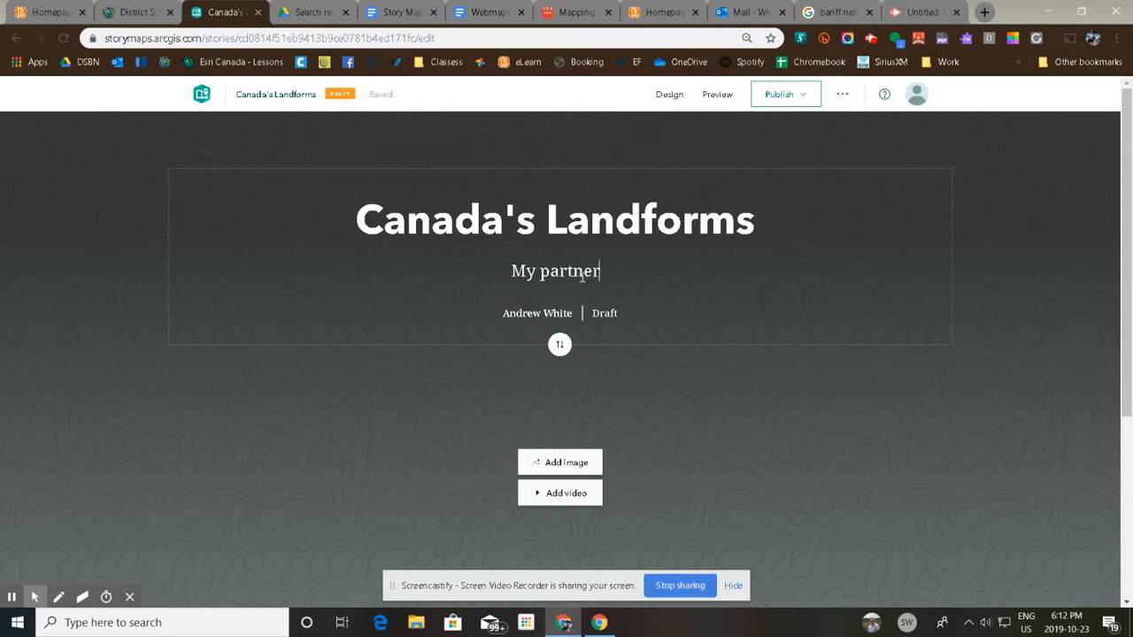
type("'s are Jo")
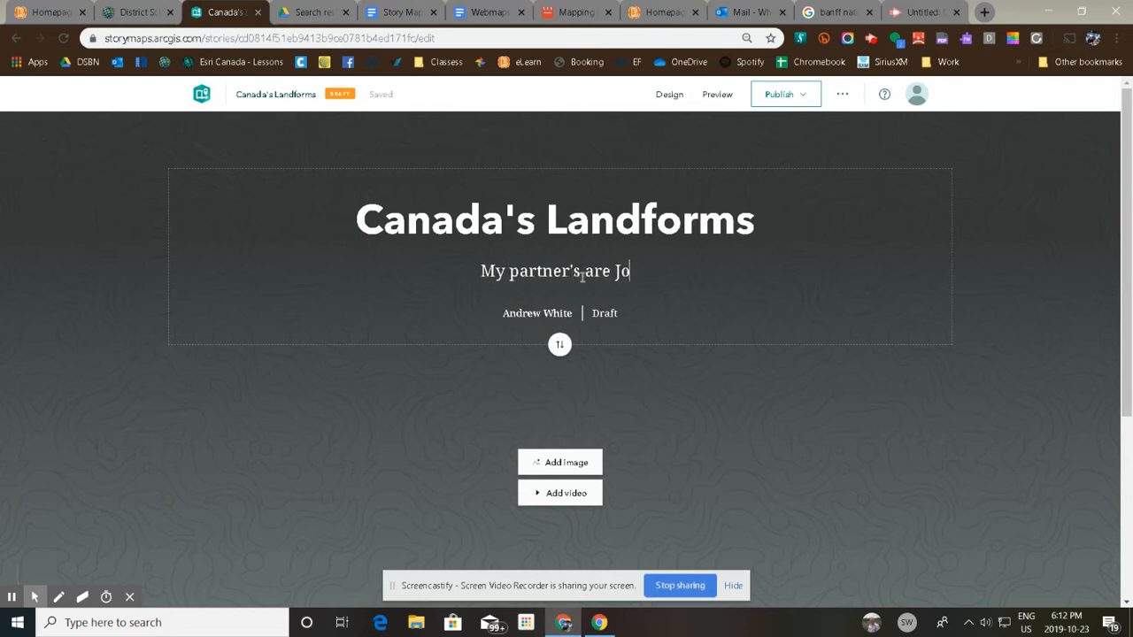
type("e and Jane")
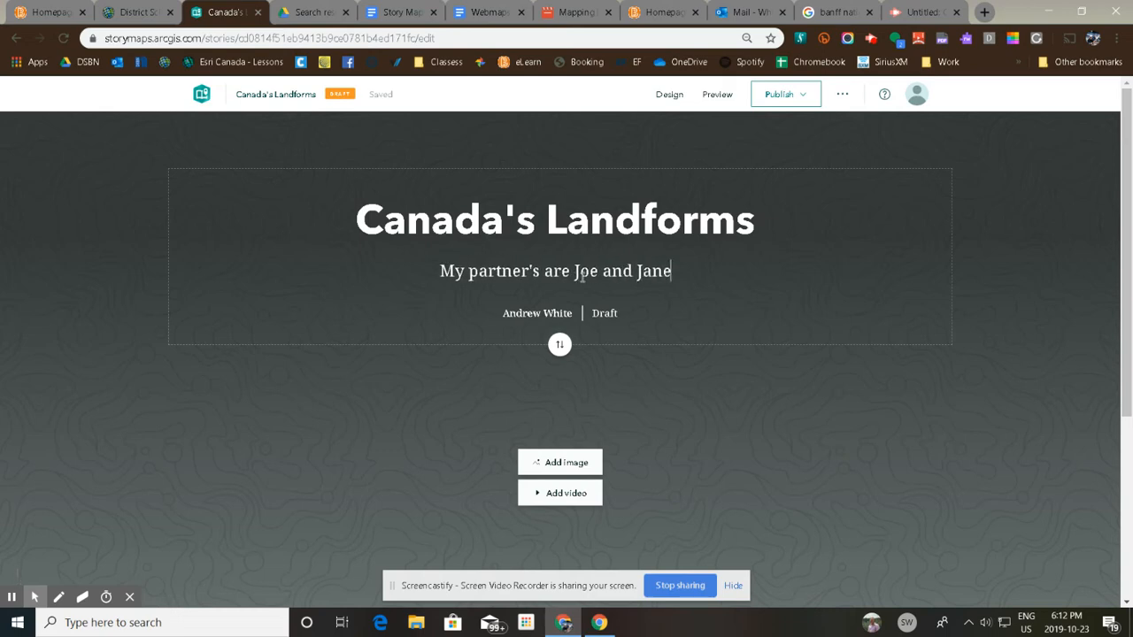
type(".")
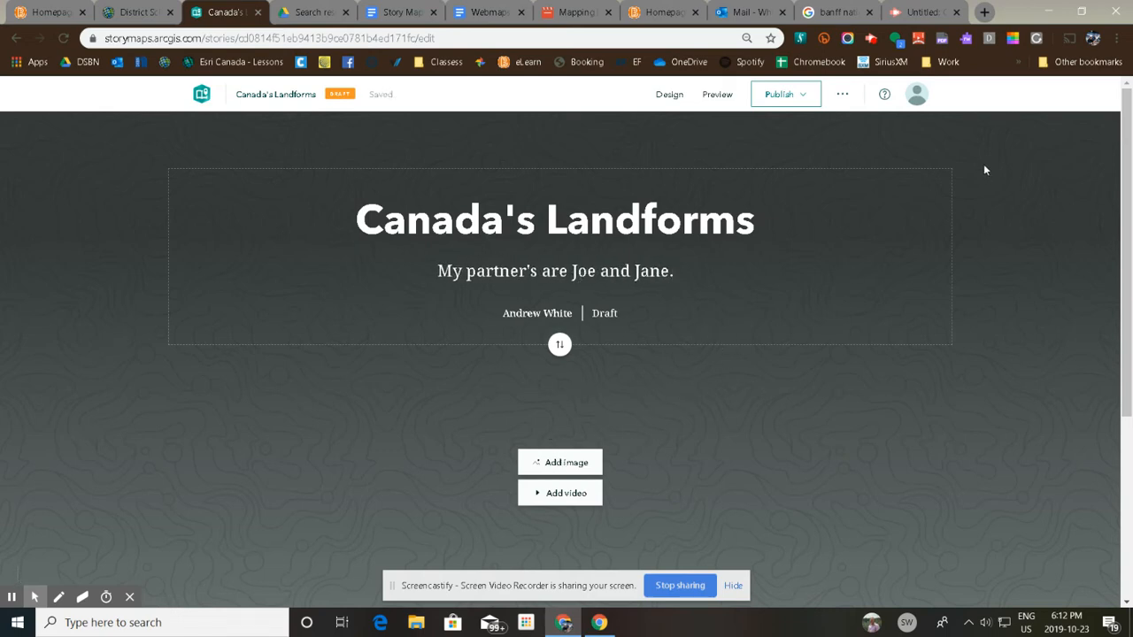
Copy the image address of the enlarged mountain lake photo in the open Banff National Park image search.
left_click(832, 11)
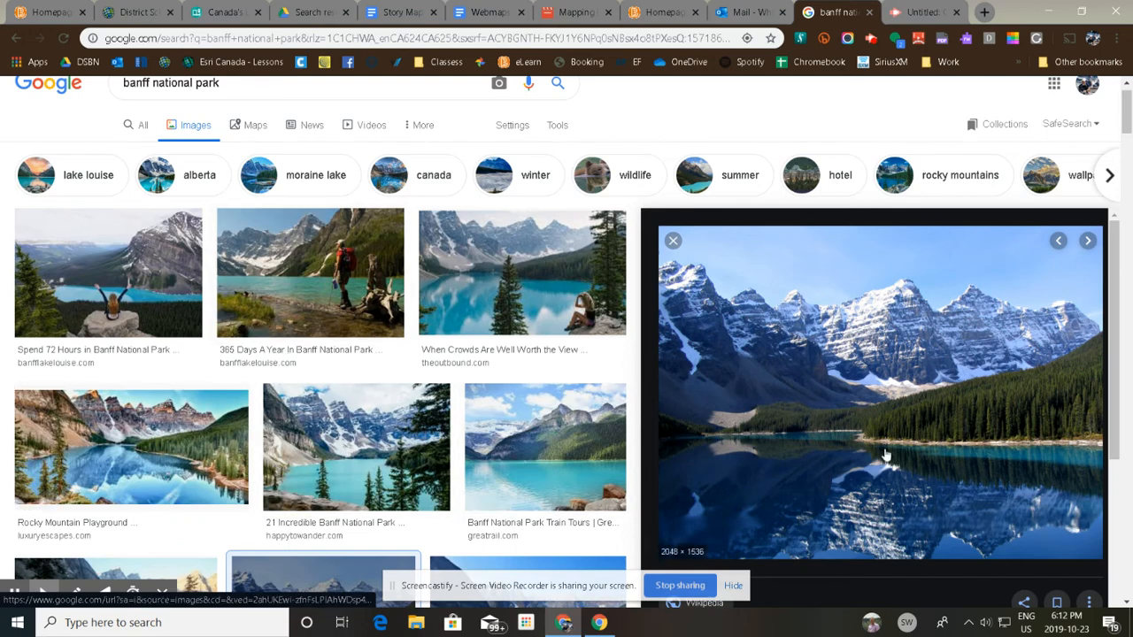
right_click(838, 391)
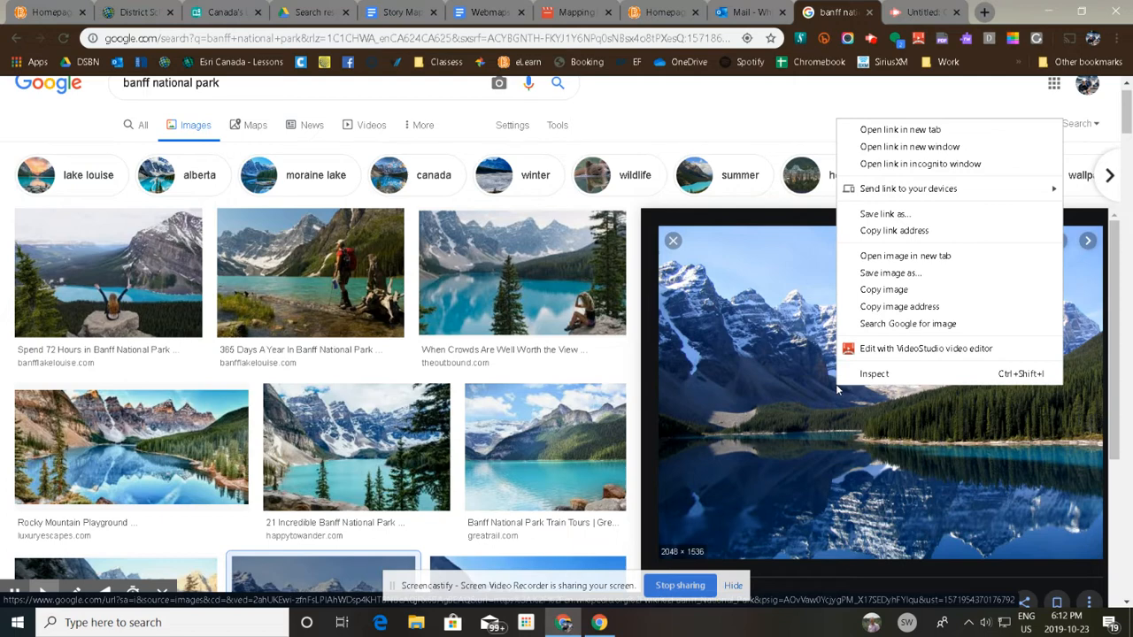
left_click(940, 307)
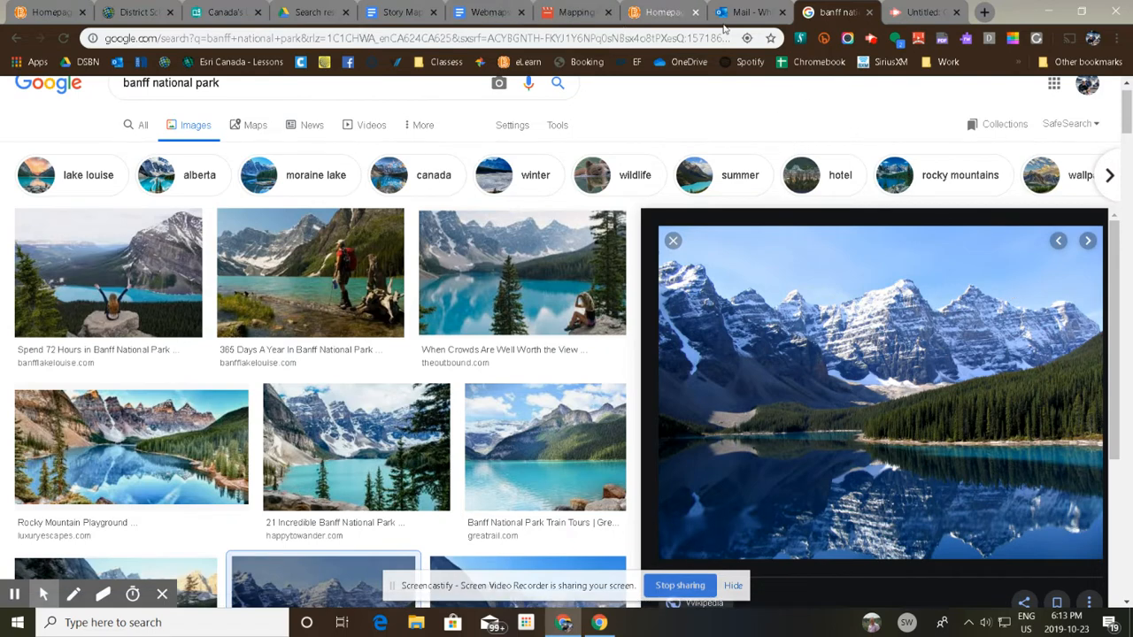
Add the Moraine_Lake_17092005.jpg picture as the story's cover image, using the copied image address as the file name.
left_click(224, 9)
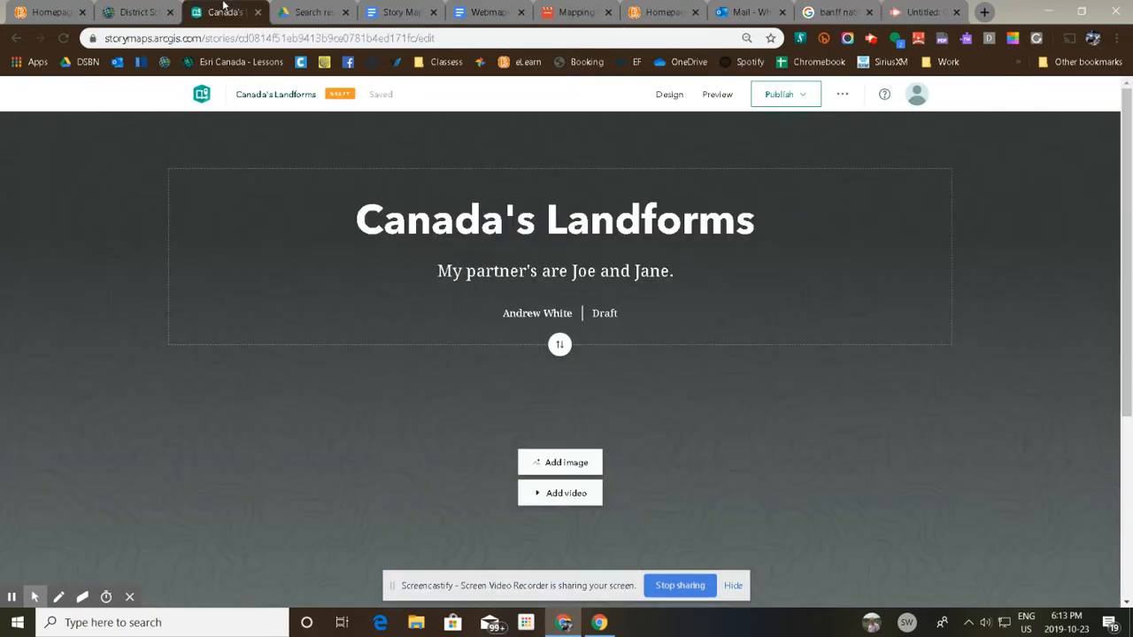
left_click(582, 464)
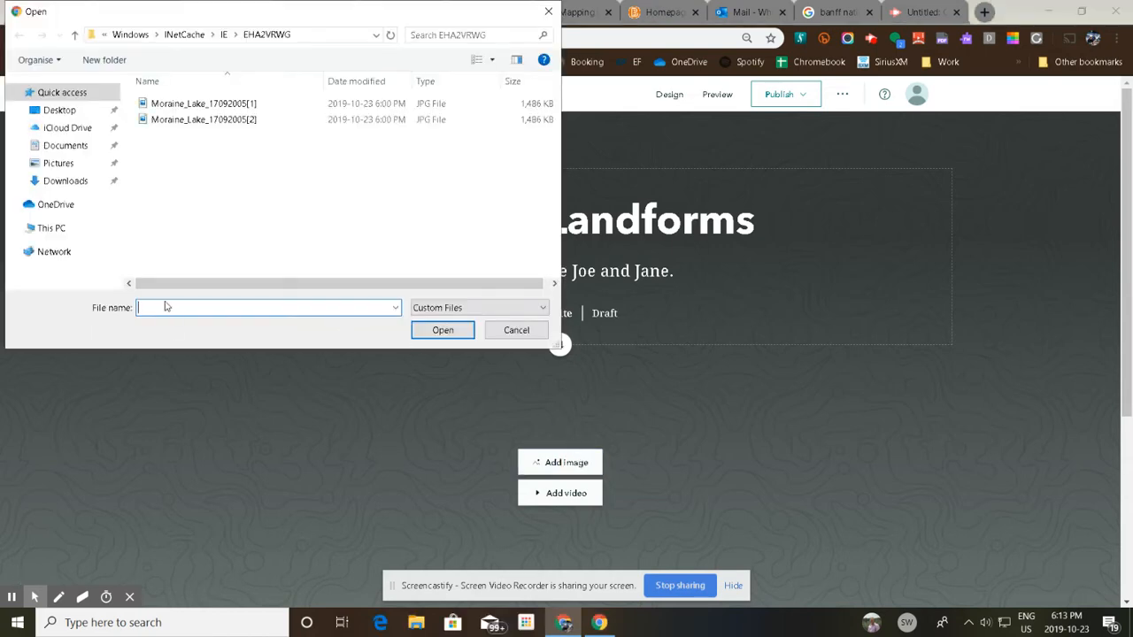
key("ctrl+v")
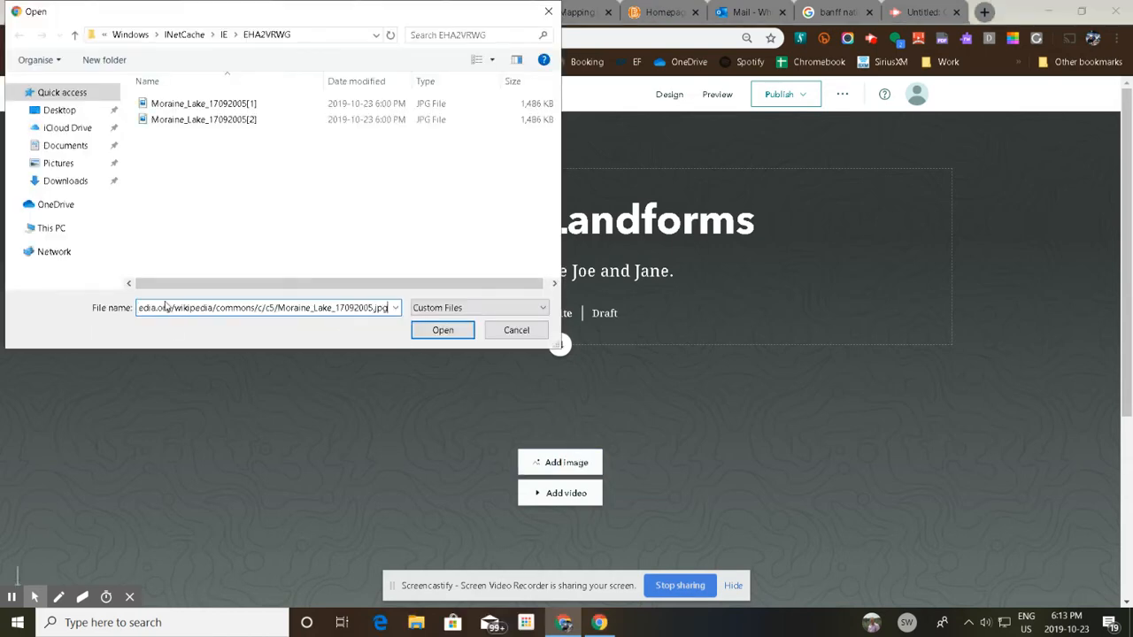
left_click(442, 331)
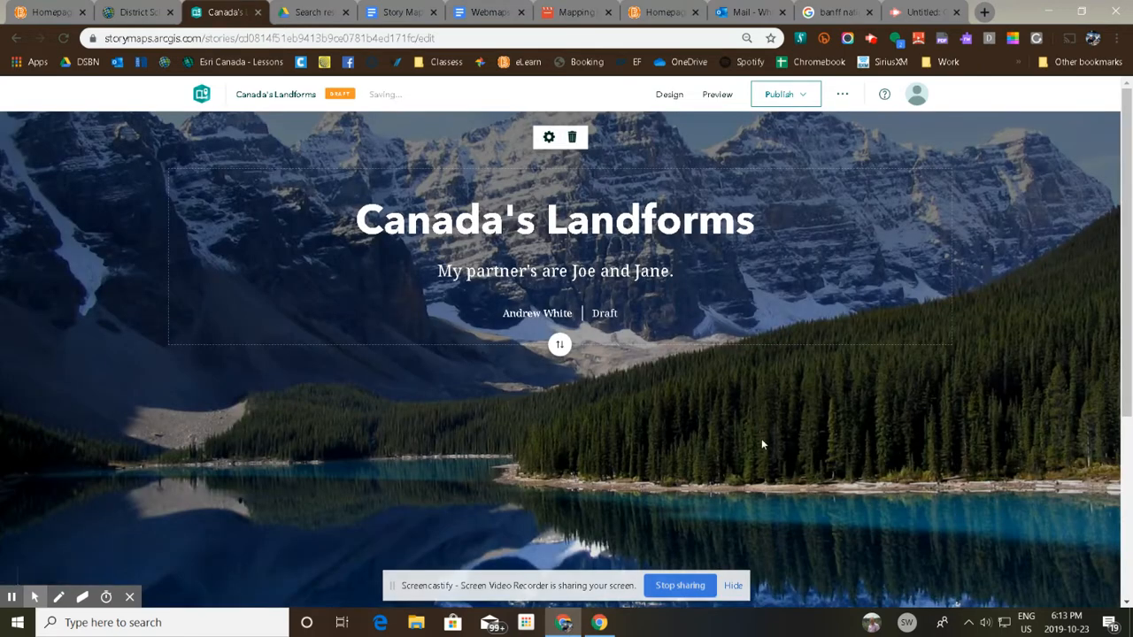
Add a heading block reading "Canadian Shield\" below the cover and start a new line after it.
scroll(633, 393, "down", 5)
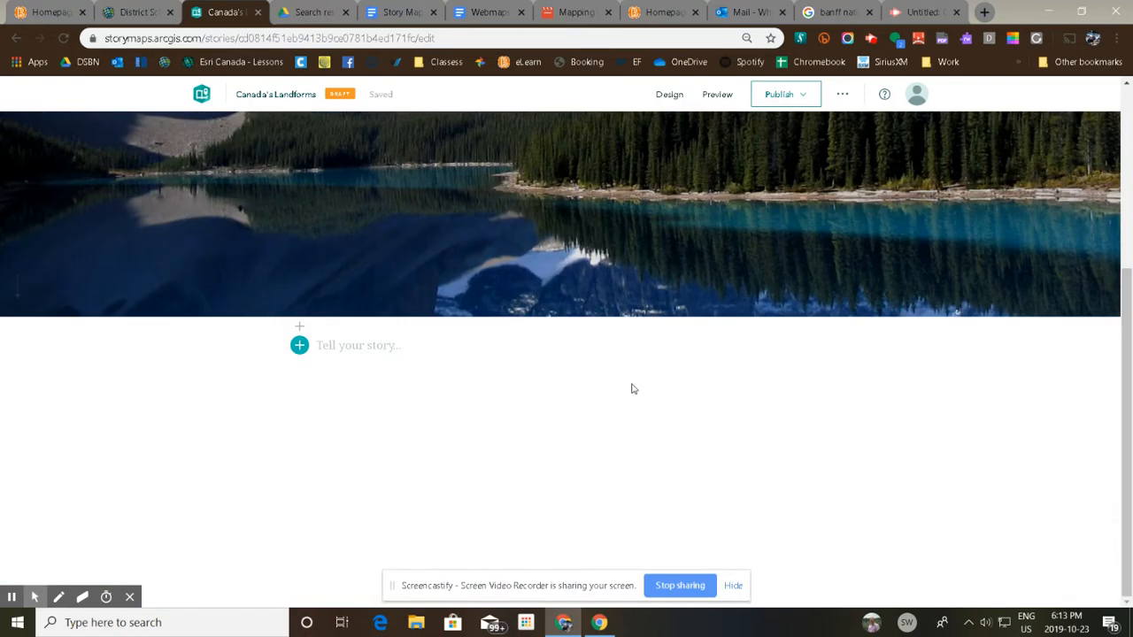
left_click(300, 351)
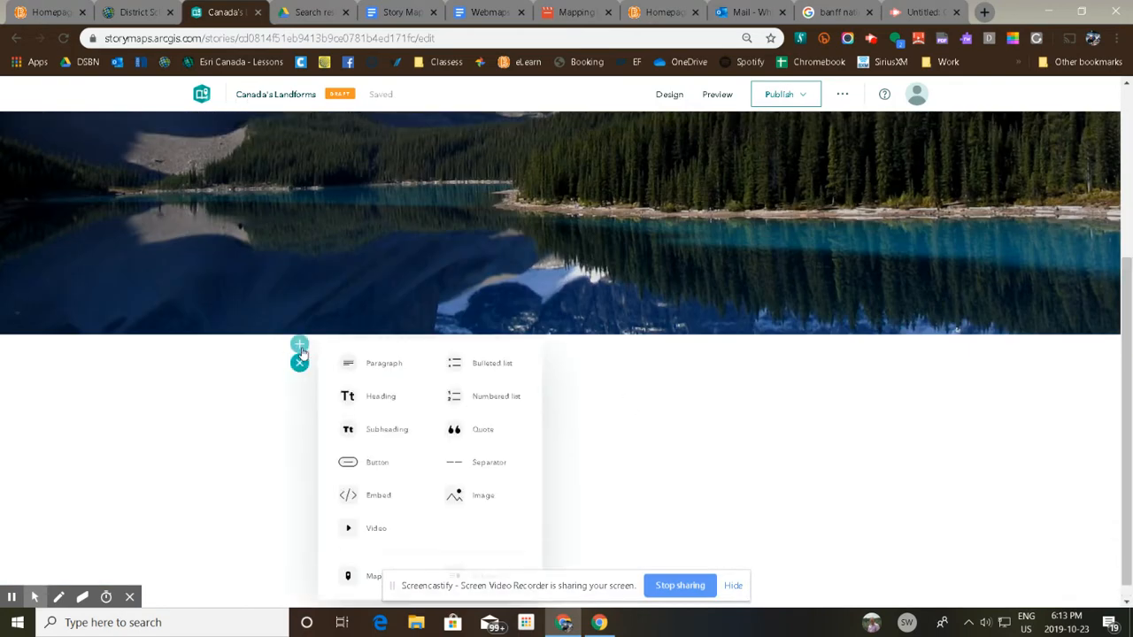
left_click(383, 399)
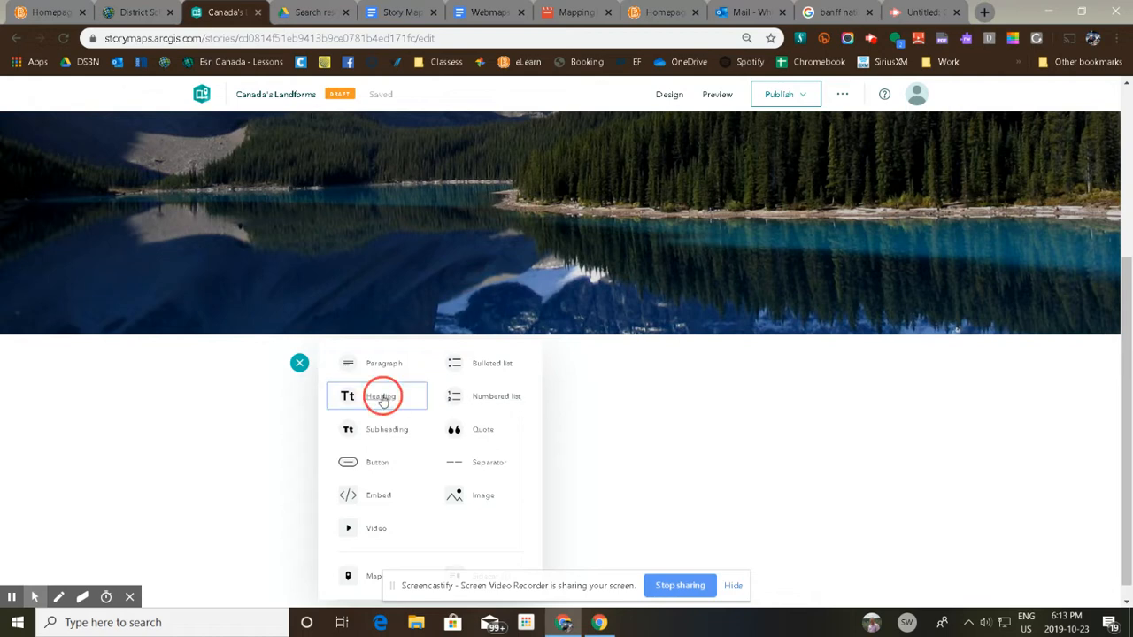
type("Cana")
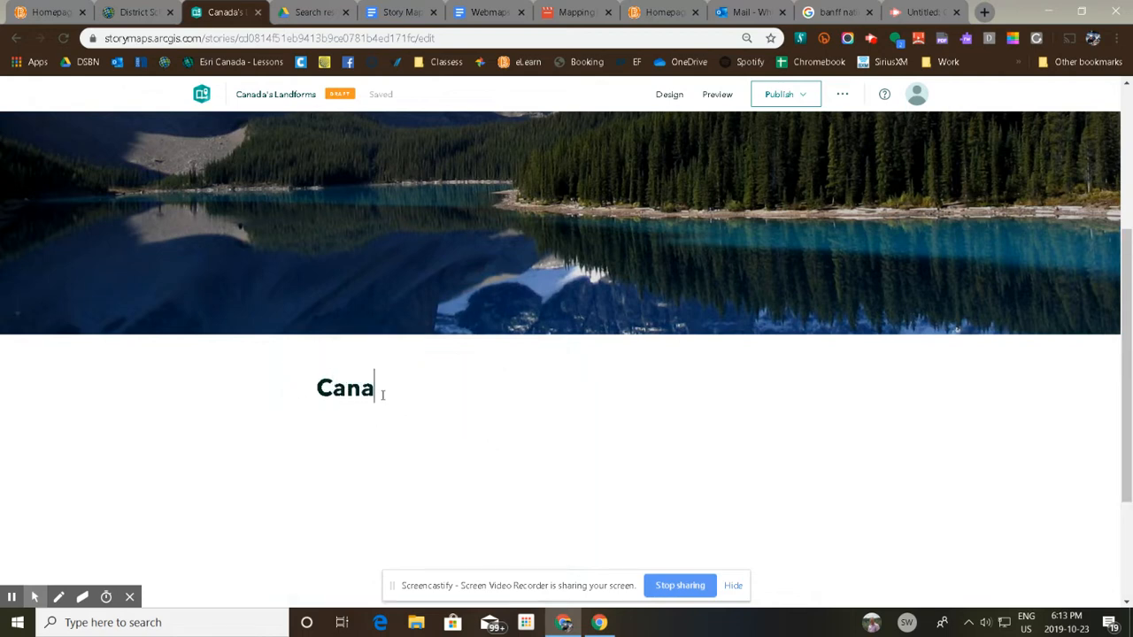
type("dian Shiel")
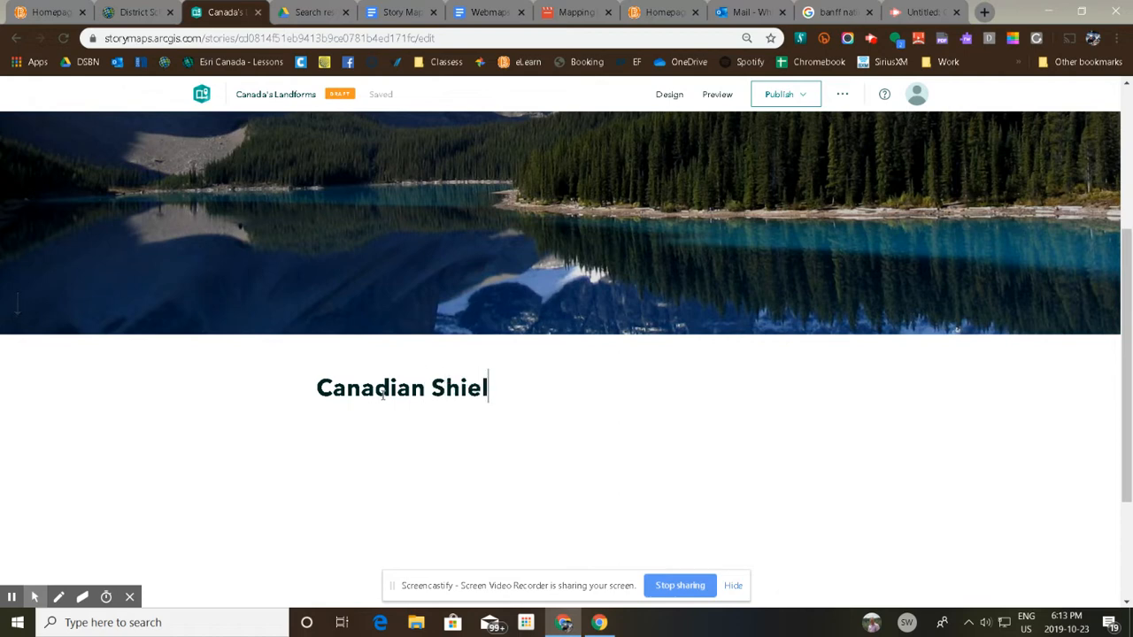
type("d")
type("\\")
key("Return")
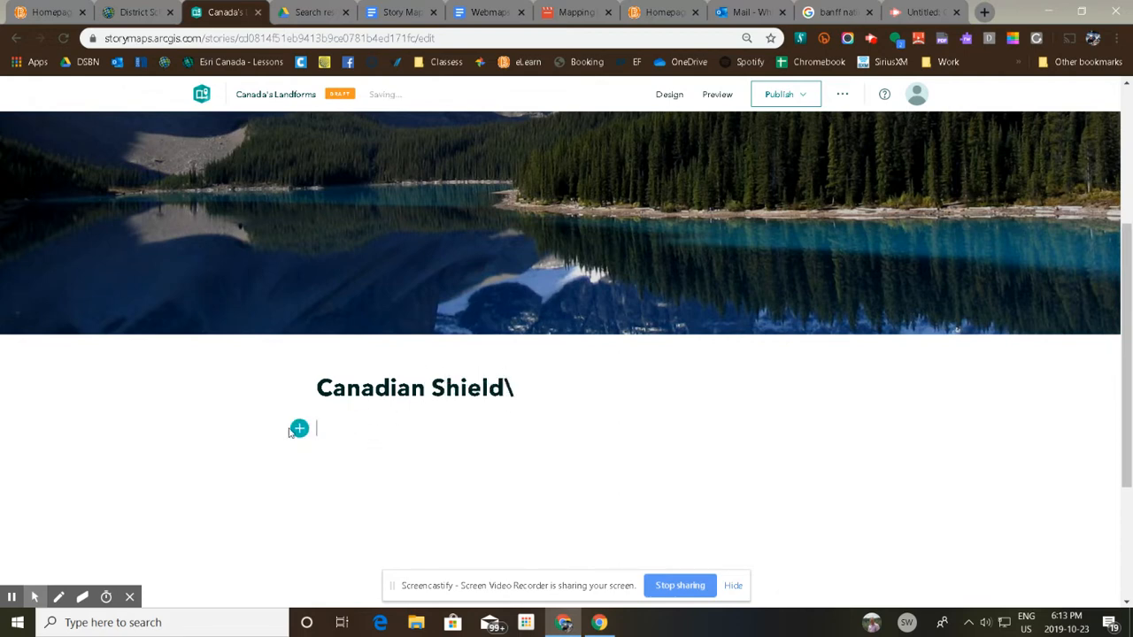
Add a subheading block reading "Location" under the Canadian Shield heading and start a new line after it.
left_click(299, 428)
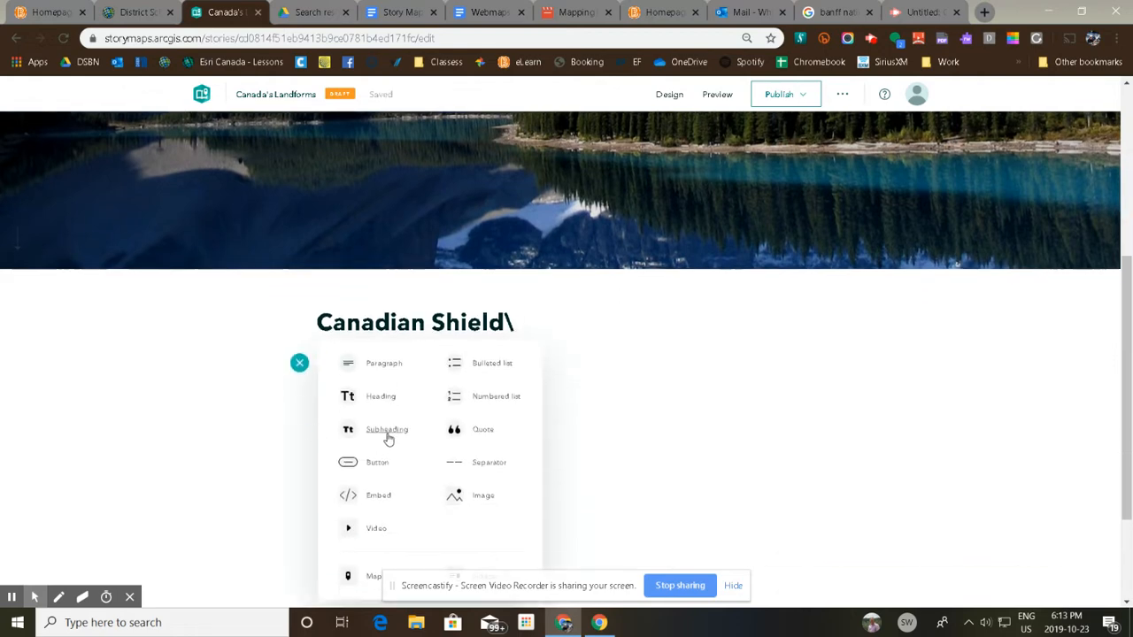
left_click(387, 429)
type("Locati")
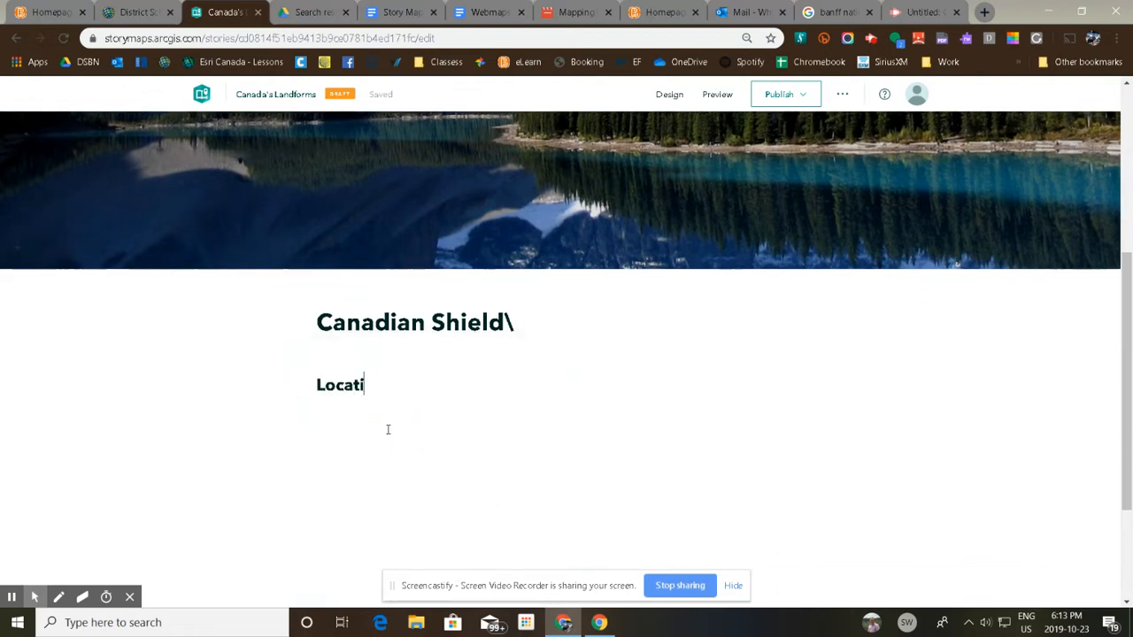
type("on")
key("Return")
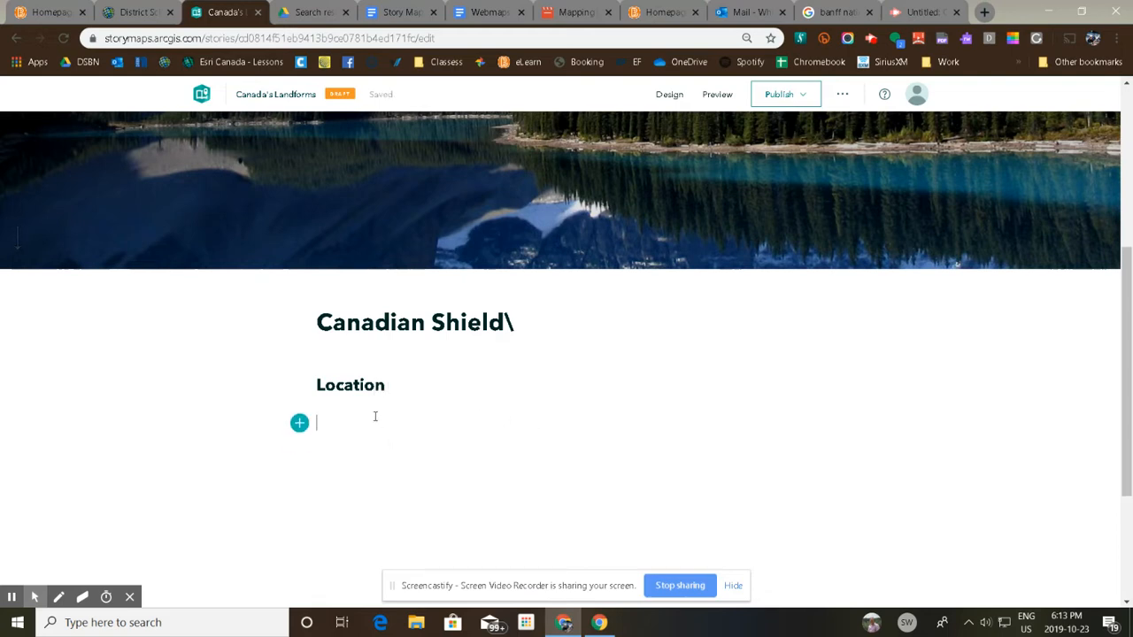
Hide the screen-sharing notice and start inserting a map block below the Location subheading.
left_click(300, 426)
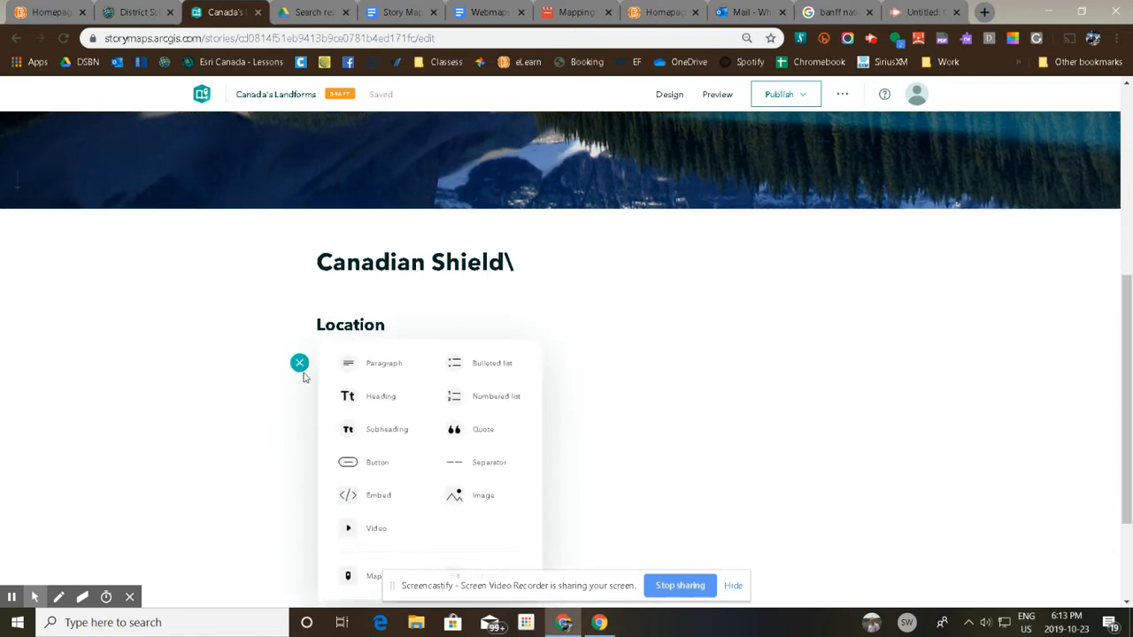
left_click(740, 593)
left_click(375, 576)
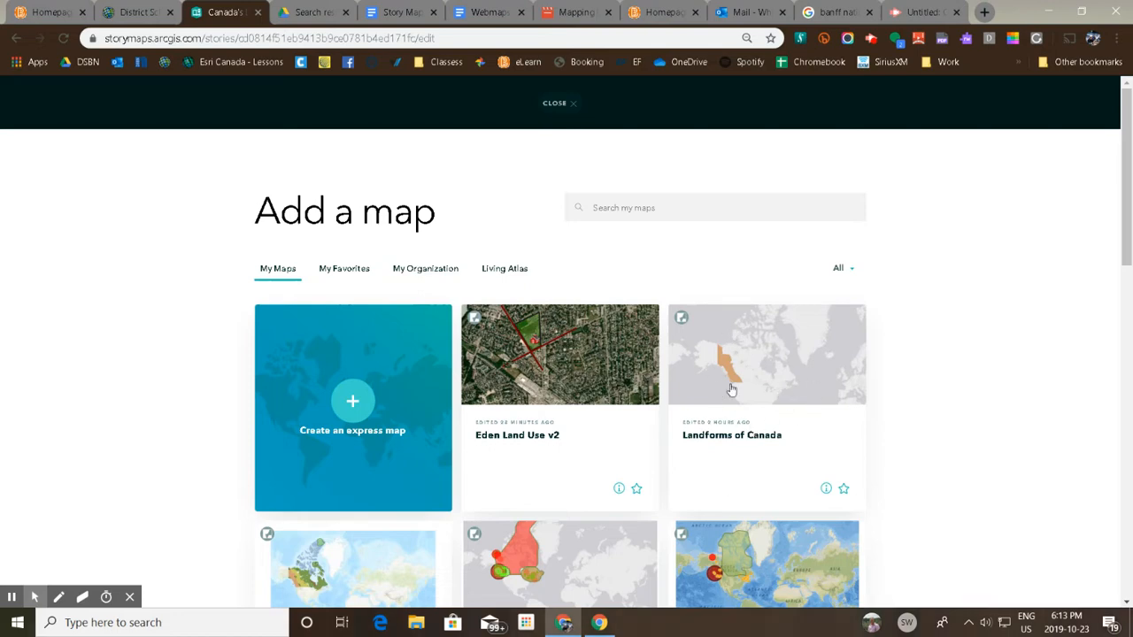
Search the organization's maps for "eden" and look through the results for a suitable landform map.
left_click(421, 271)
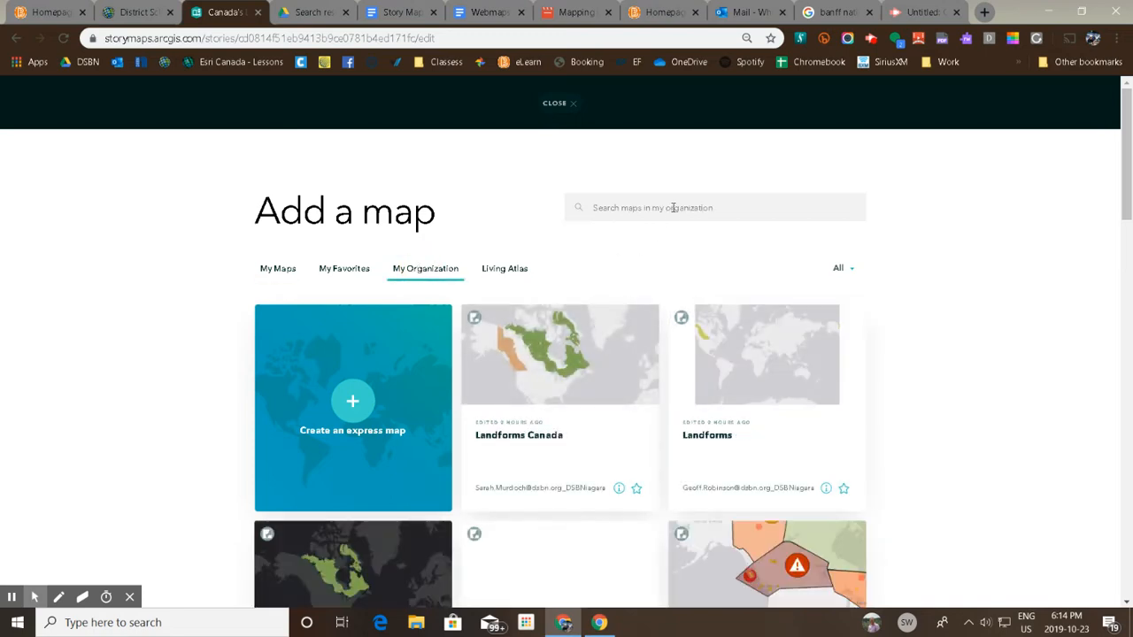
type("eden")
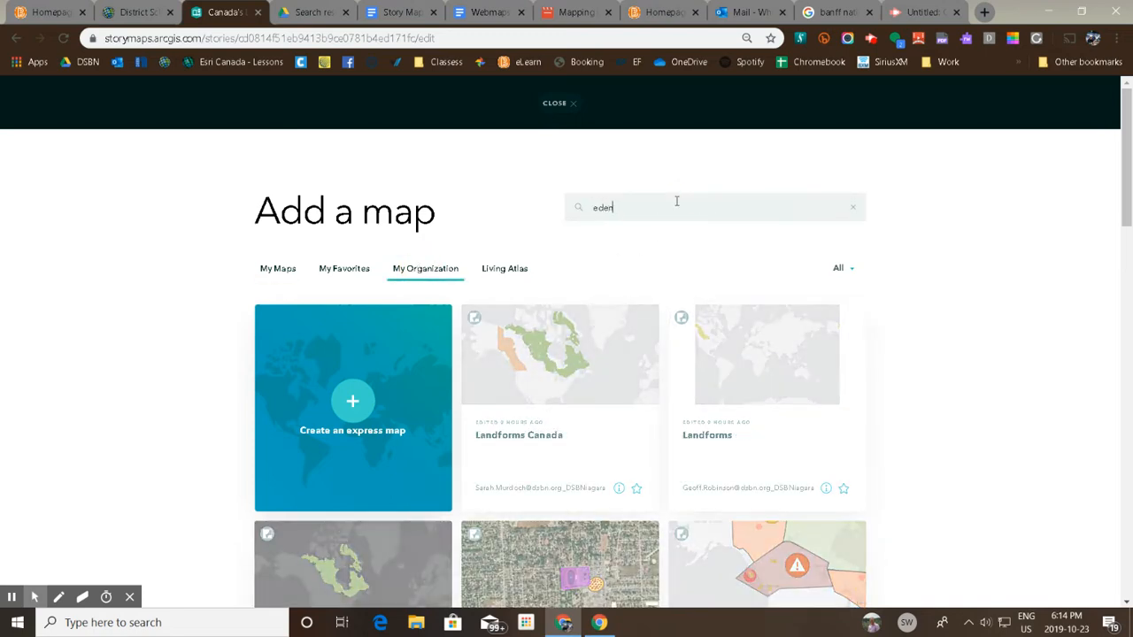
scroll(801, 430, "down", 3)
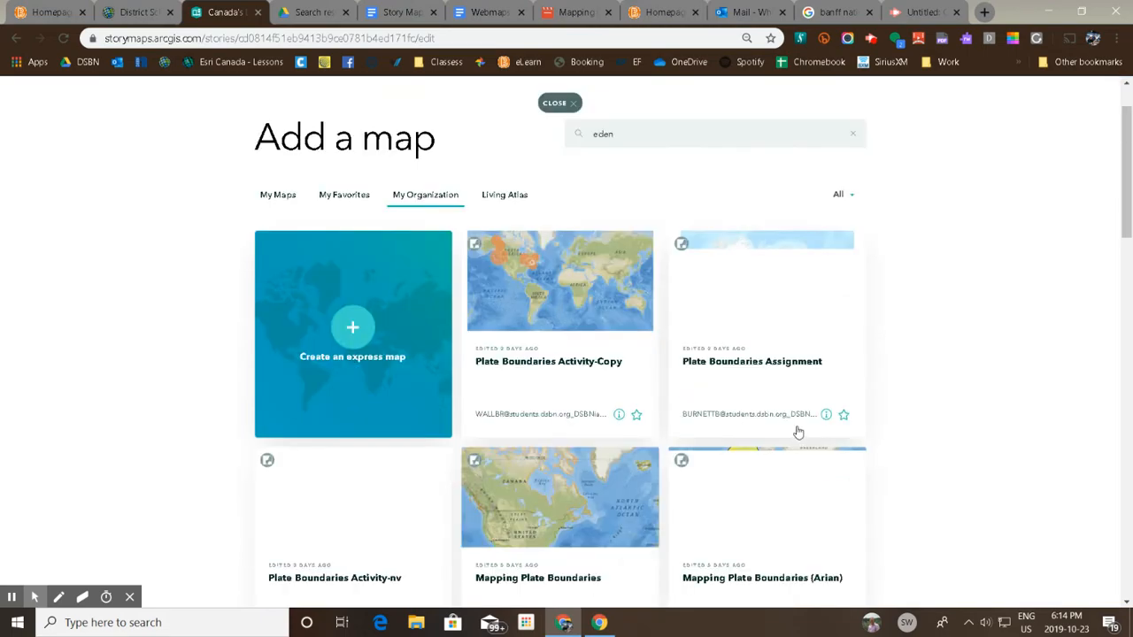
scroll(671, 382, "down", 2)
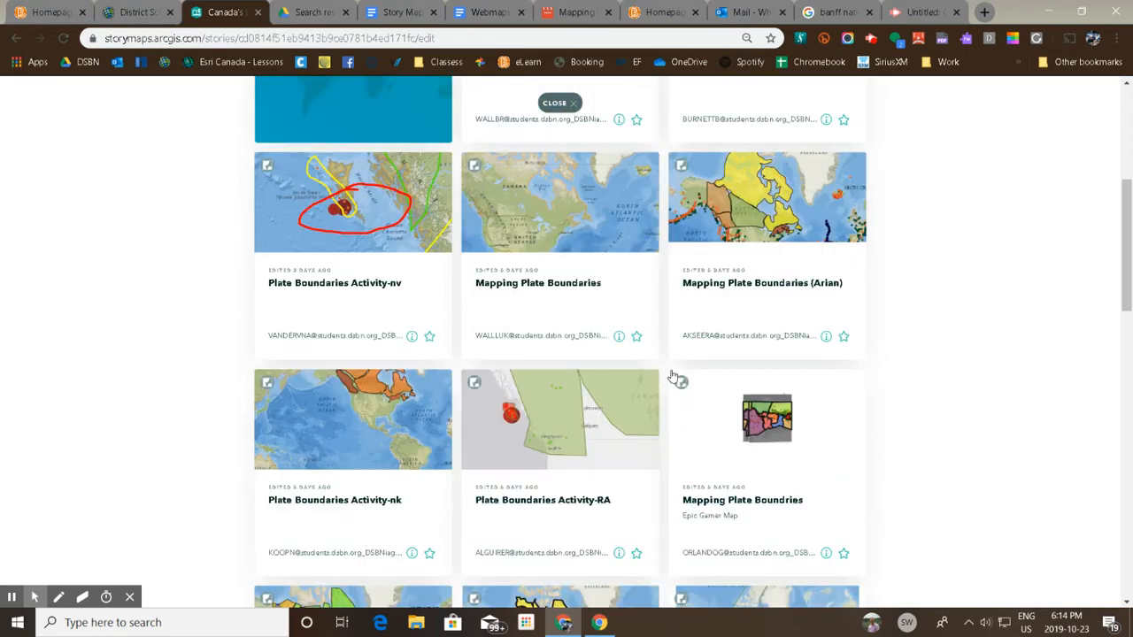
scroll(713, 355, "down", 5)
scroll(717, 353, "up", 5)
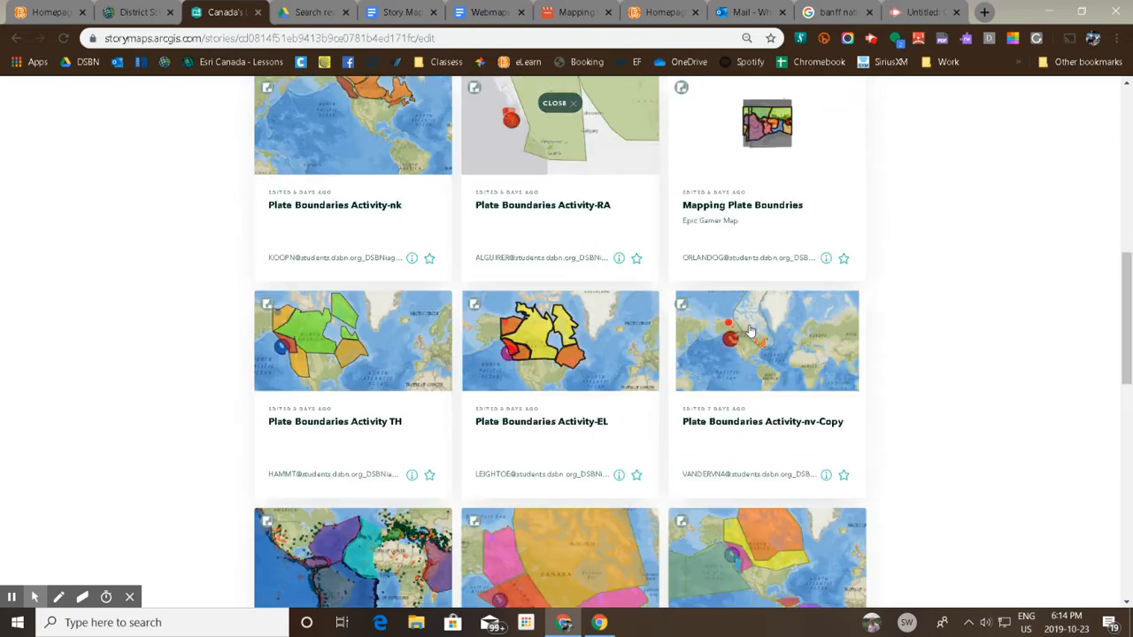
scroll(751, 319, "up", 5)
Search the organization's maps for "landform eden" instead.
double_click(603, 207)
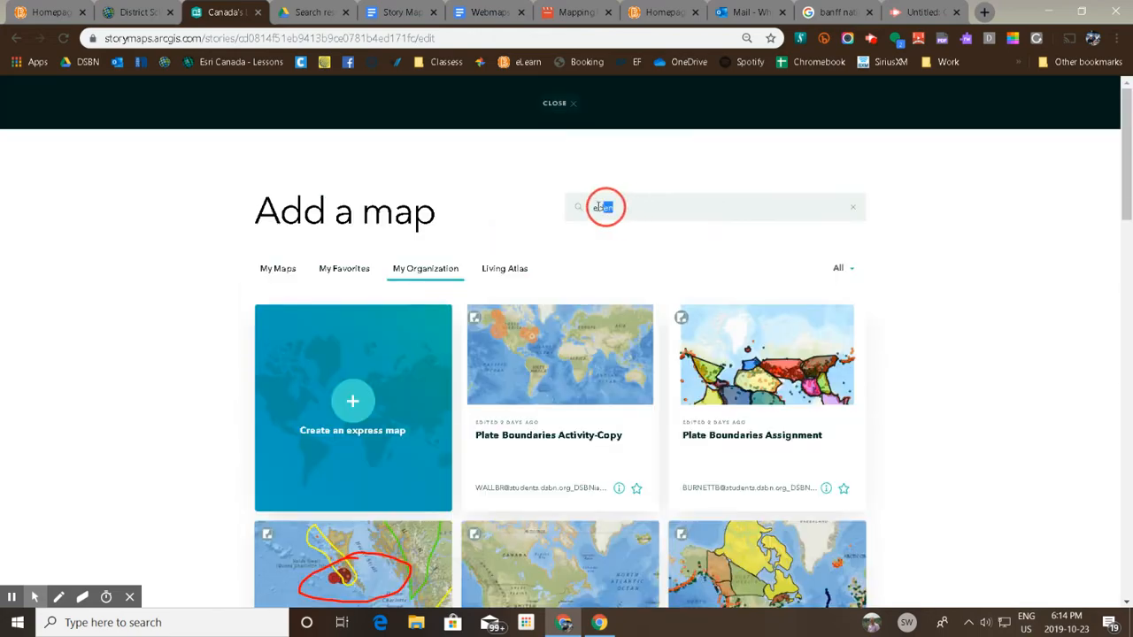
type("landf")
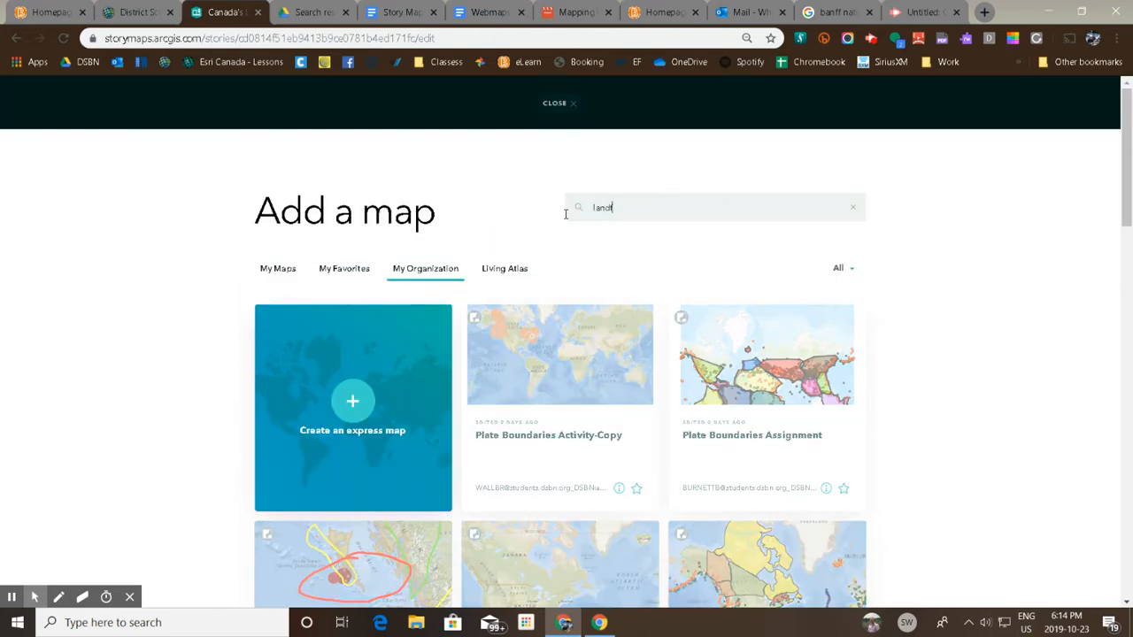
type("orm eden")
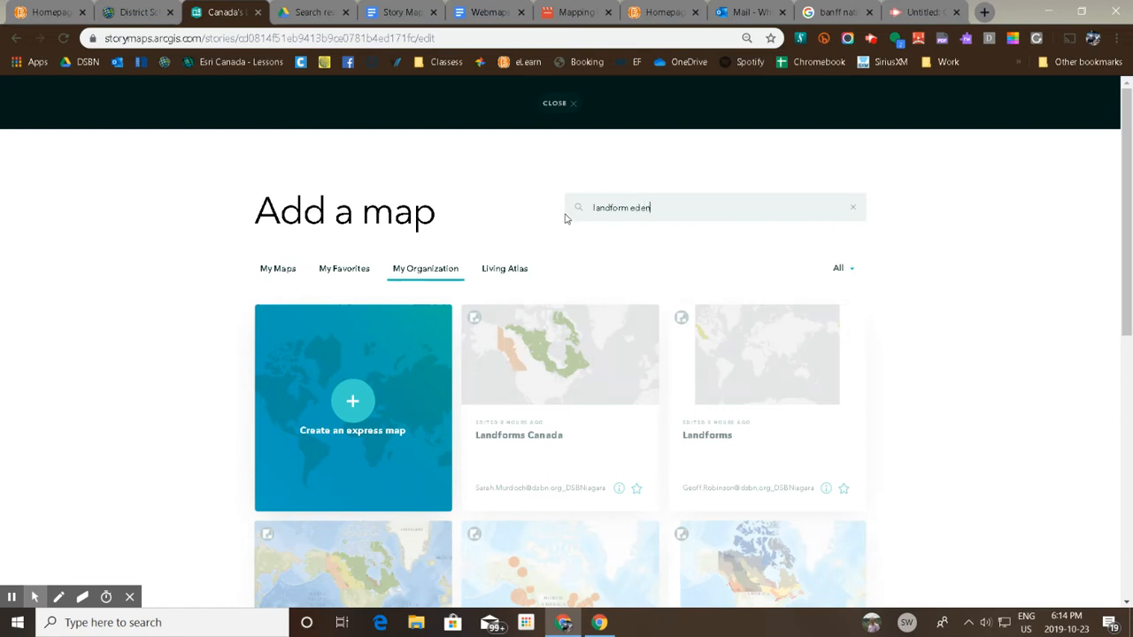
Shorten the search term to "landform" and select Landform Map of Canada from the account's own maps.
double_click(647, 207)
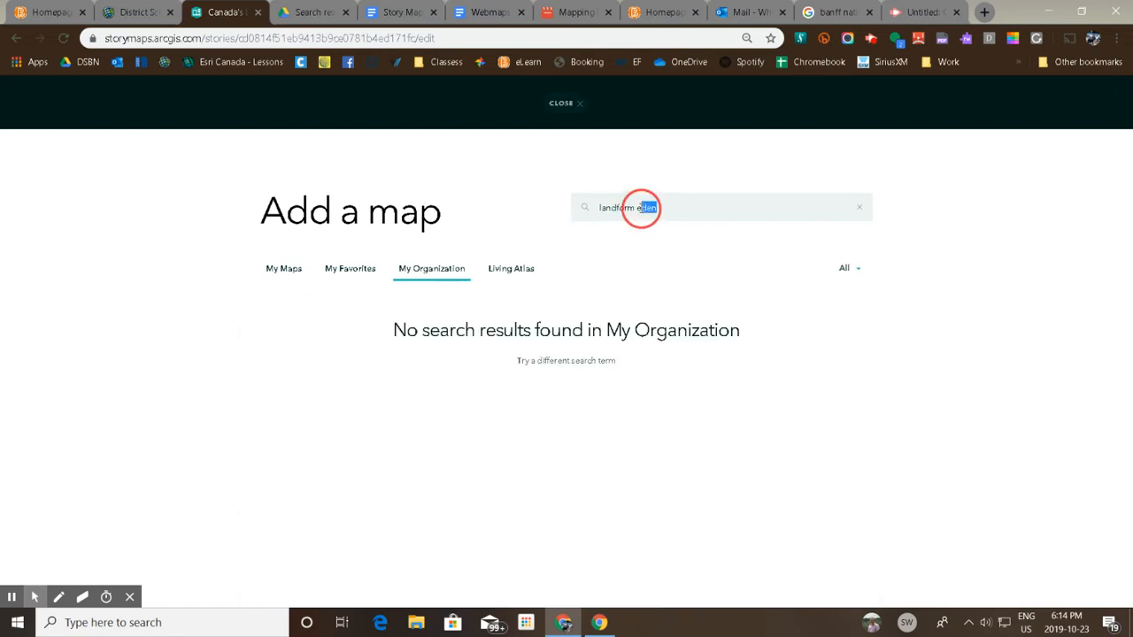
key("BackSpace")
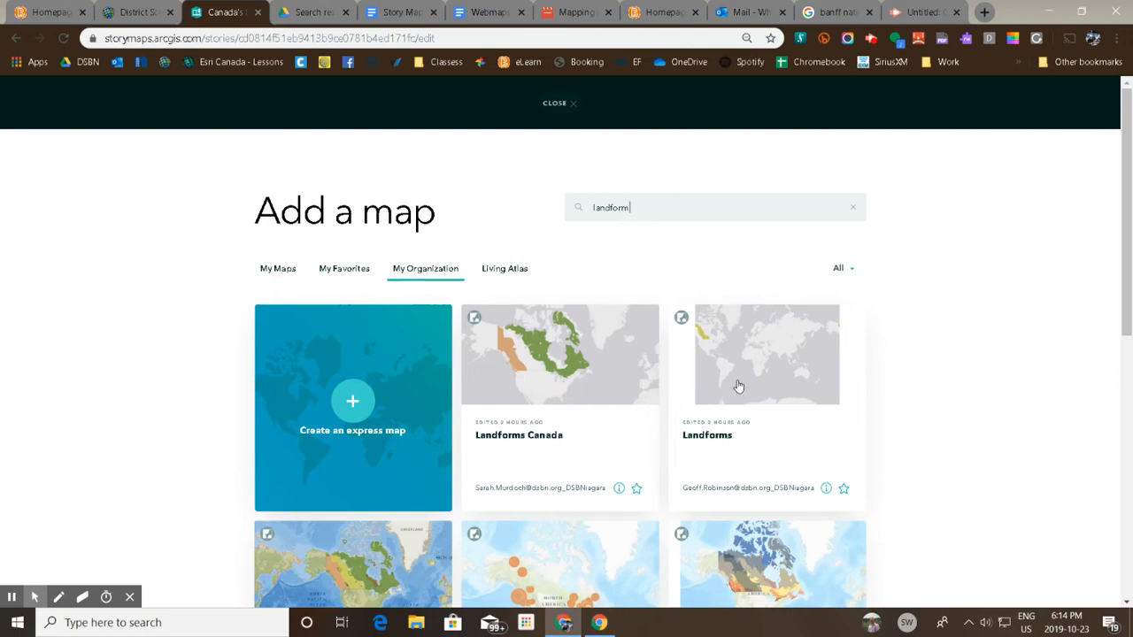
scroll(740, 387, "down", 1)
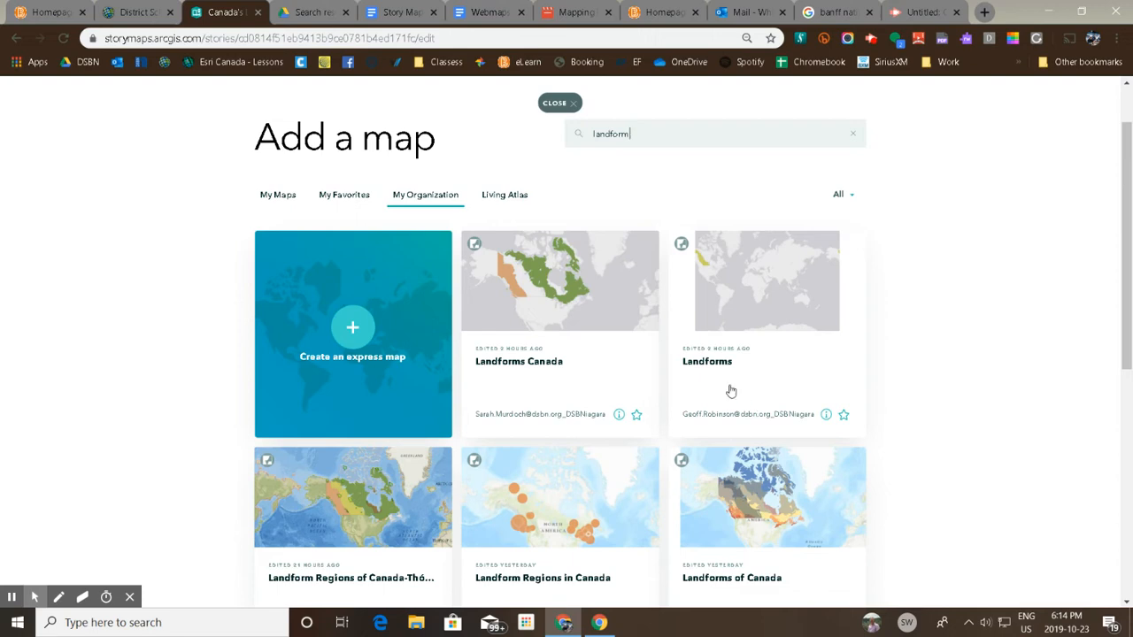
scroll(762, 319, "up", 1)
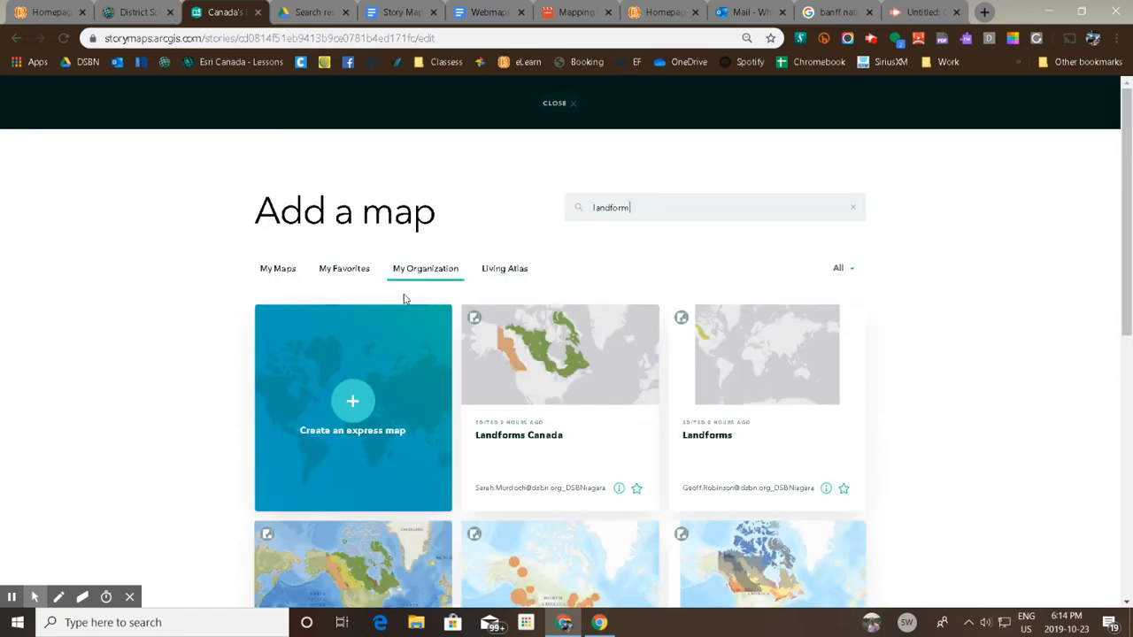
left_click(270, 268)
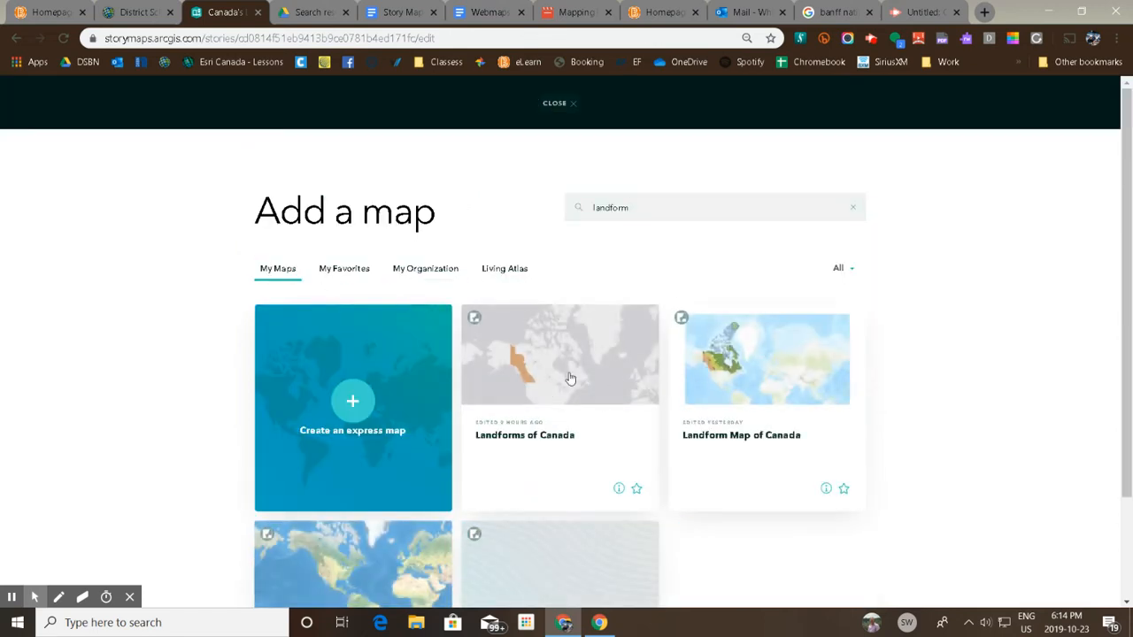
left_click(768, 374)
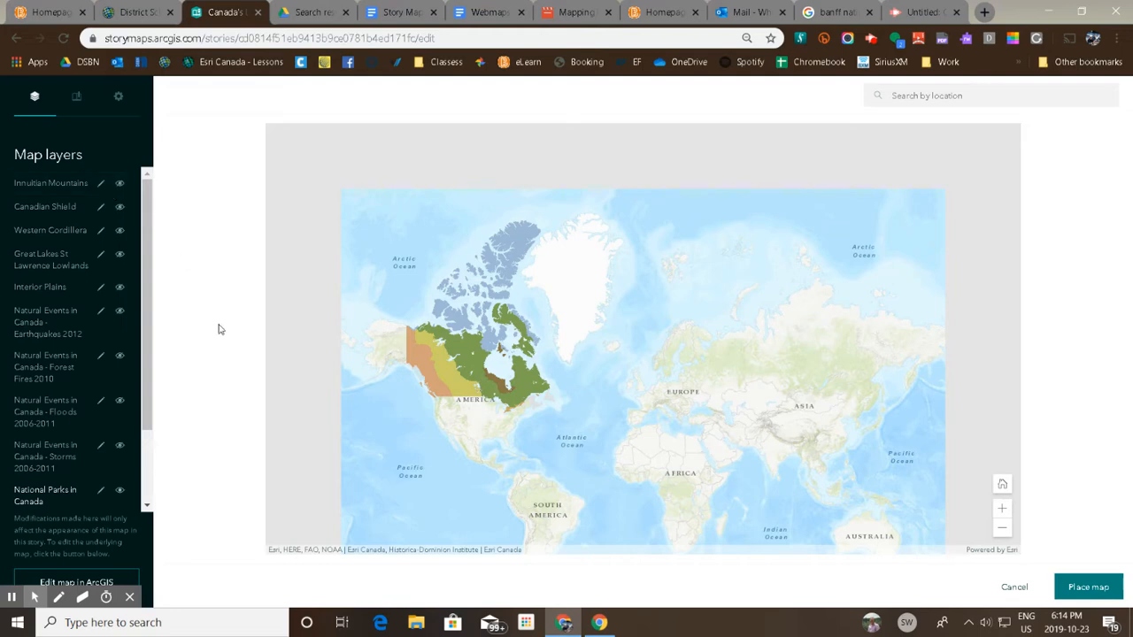
Hide the Canada's Physiographic Regions layer and toggle the visibility of the National Parks in Canada layer.
left_click_drag(147, 419, 156, 492)
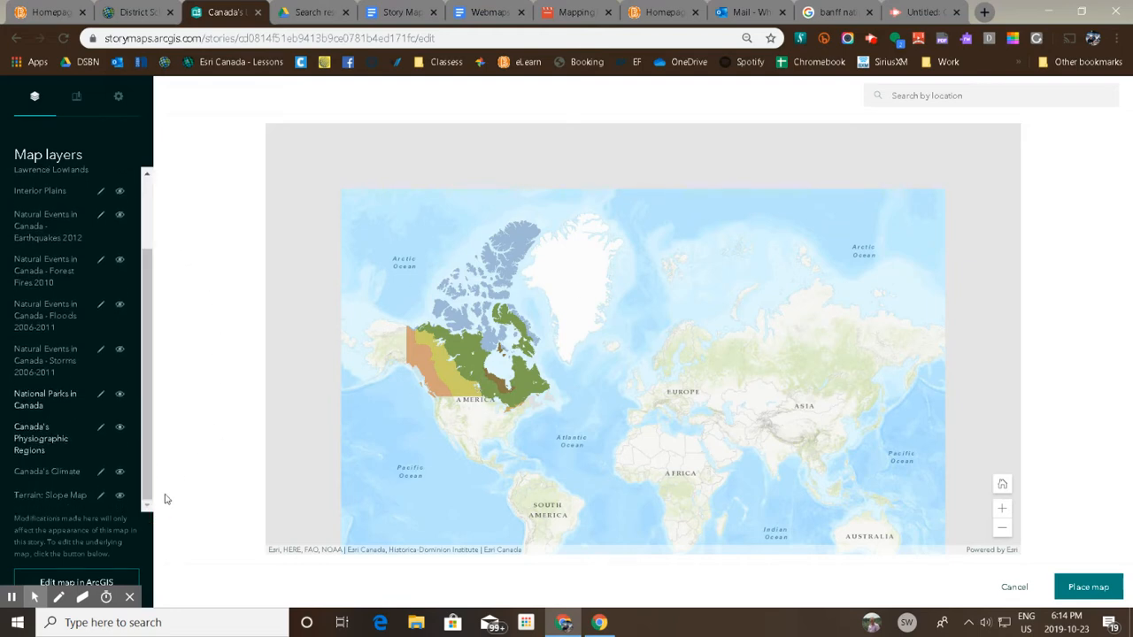
left_click(121, 426)
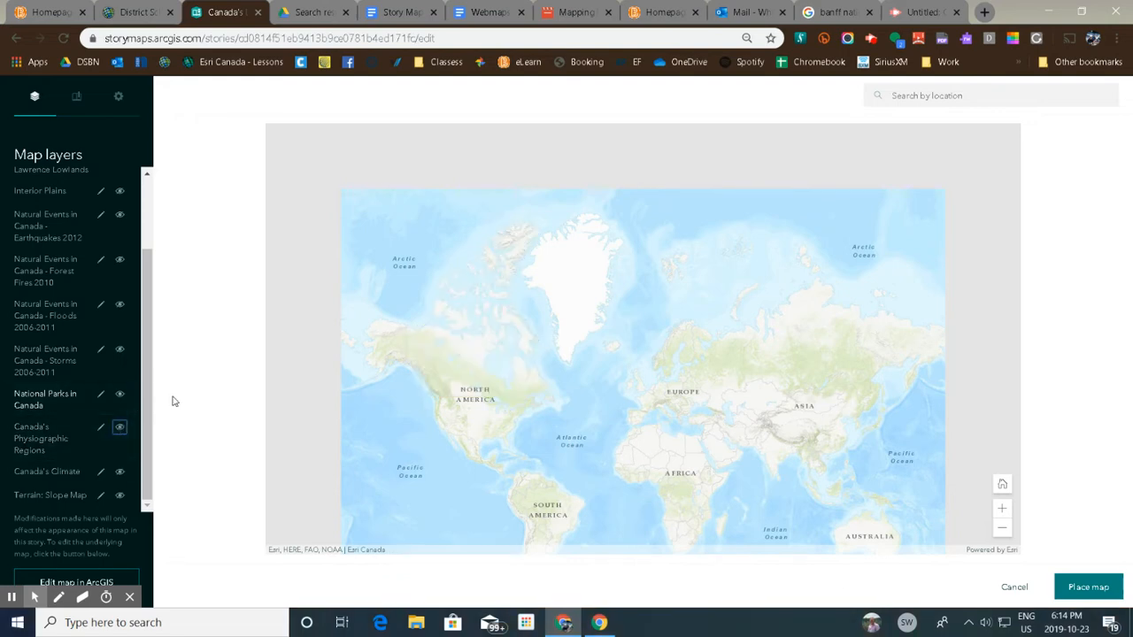
left_click(120, 396)
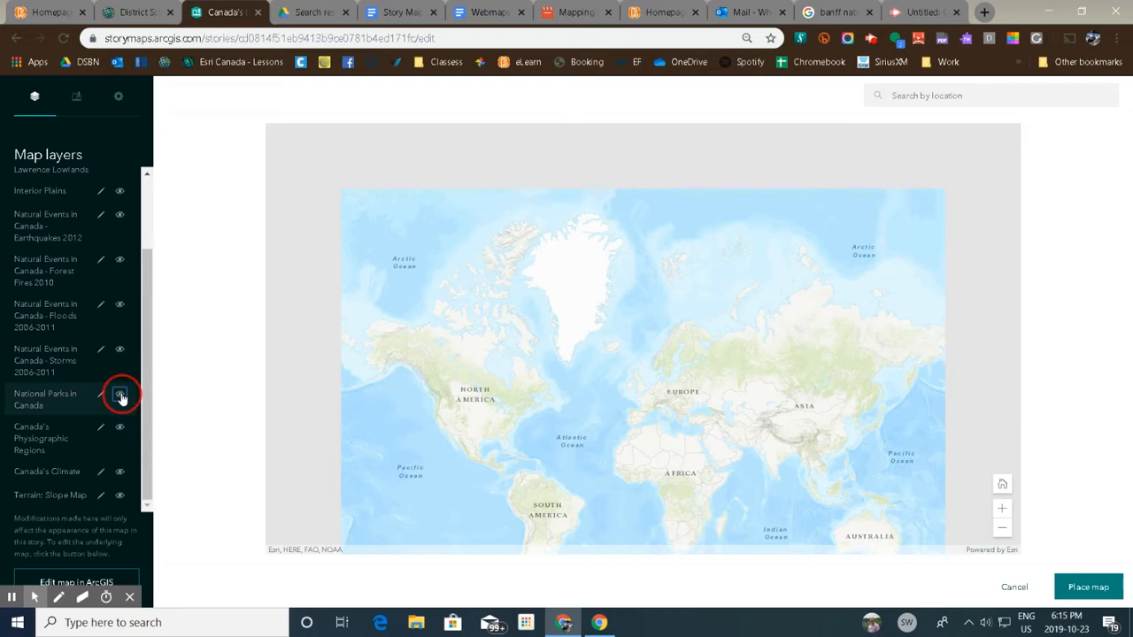
Show the Canadian Shield layer, frame the map closely on that region and place the map in the story.
left_click_drag(439, 370, 737, 378)
scroll(640, 345, "up", 1)
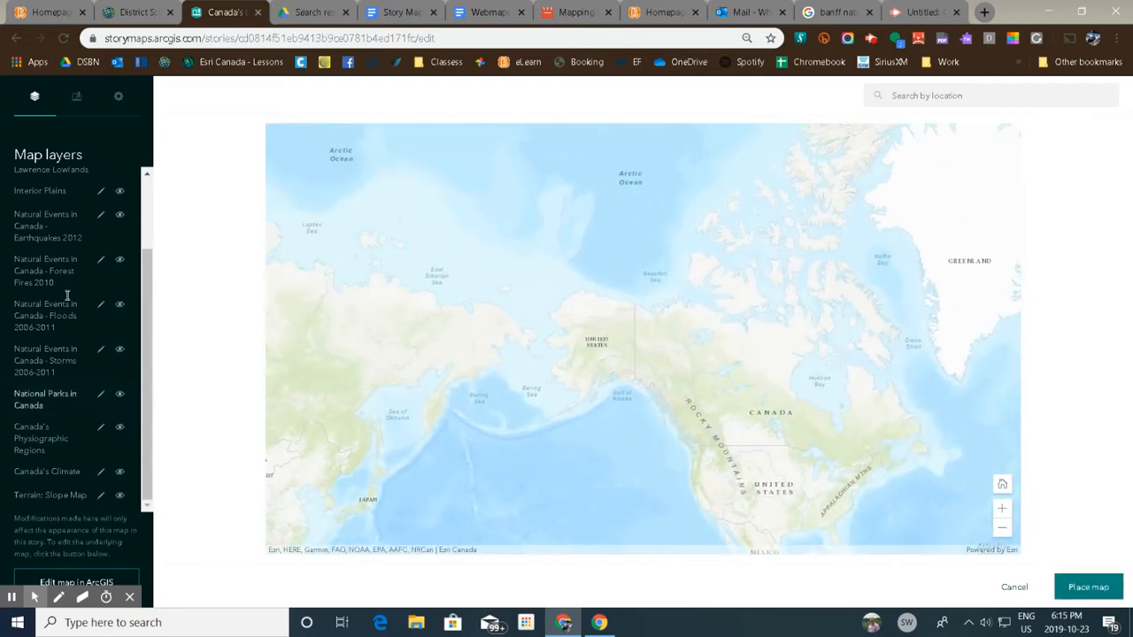
left_click_drag(151, 275, 145, 207)
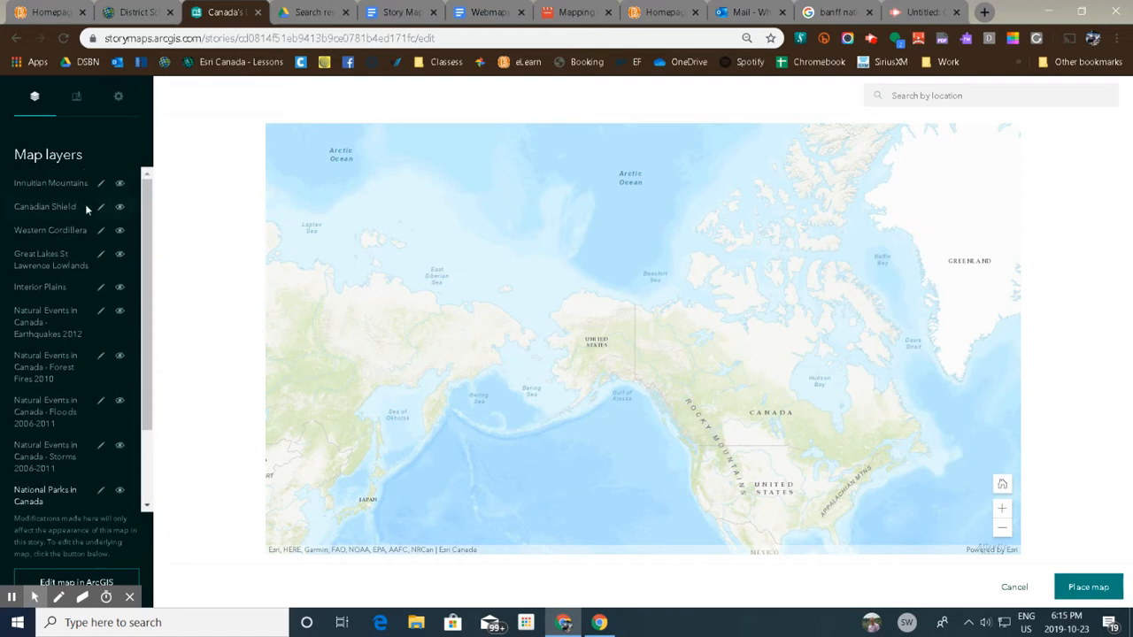
left_click(119, 206)
double_click(862, 392)
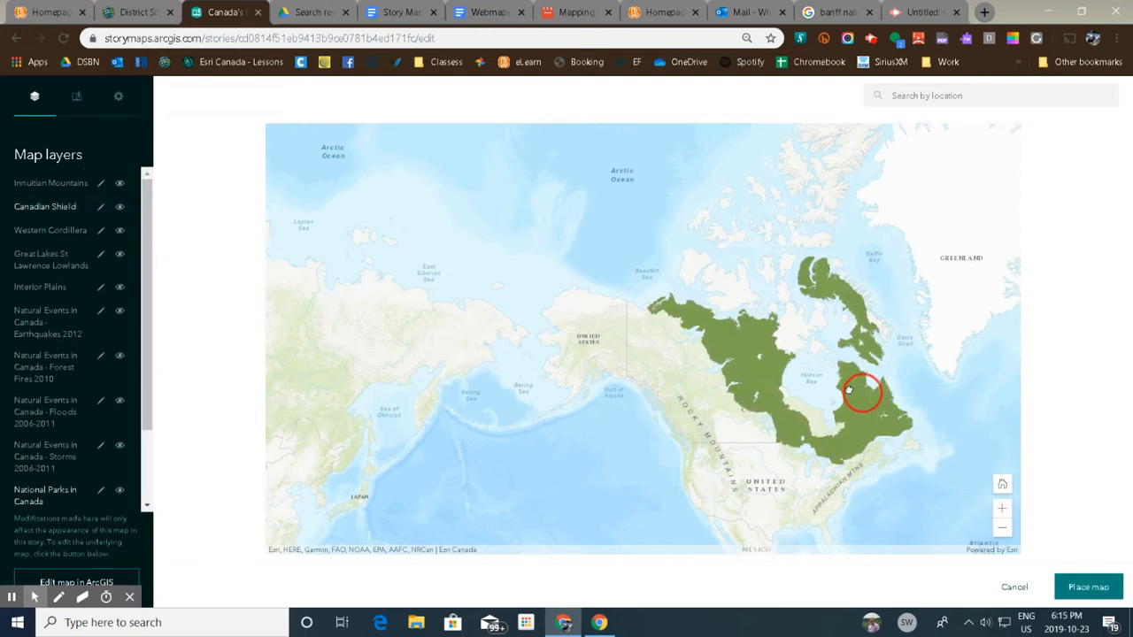
double_click(734, 384)
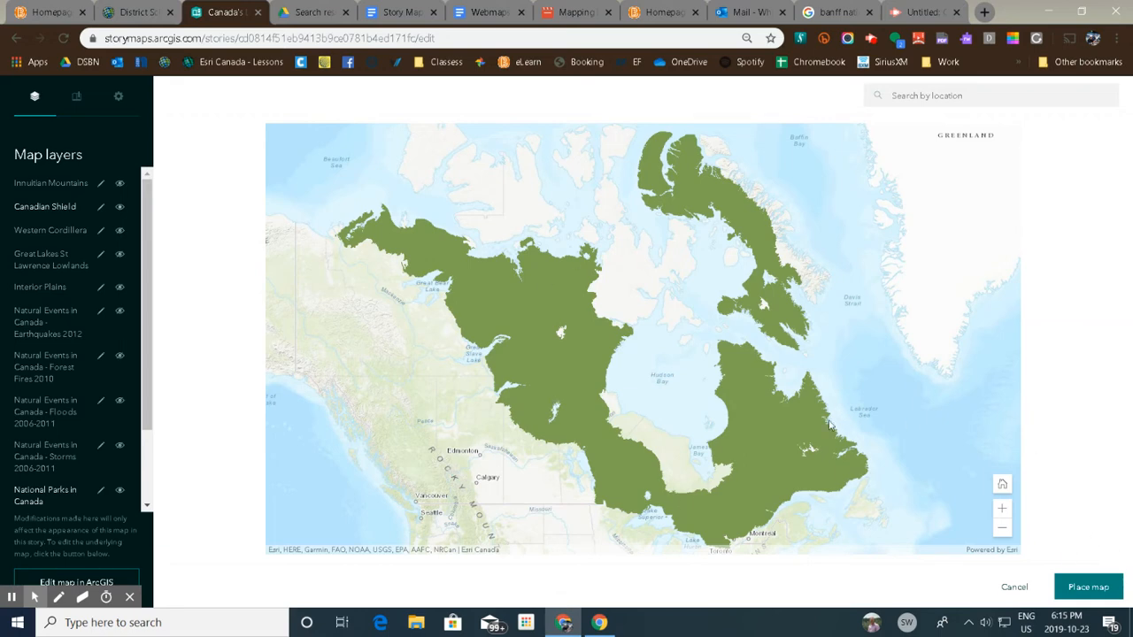
left_click(1088, 588)
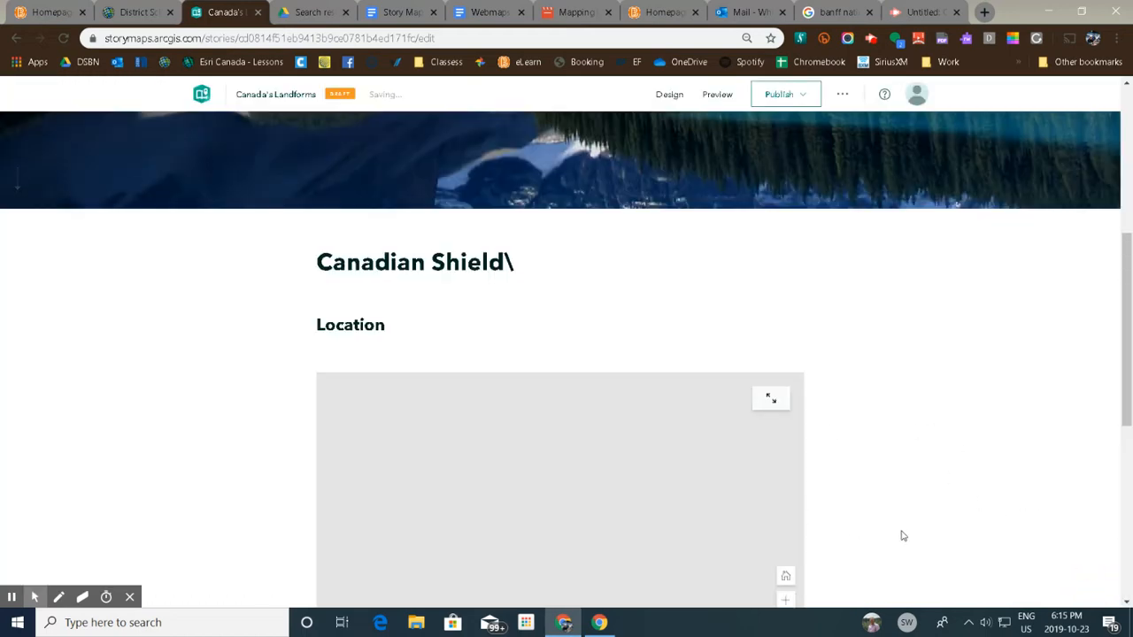
Replace the map's caption with "Canadian Shield Location".
left_click_drag(1127, 387, 1032, 480)
triple_click(622, 386)
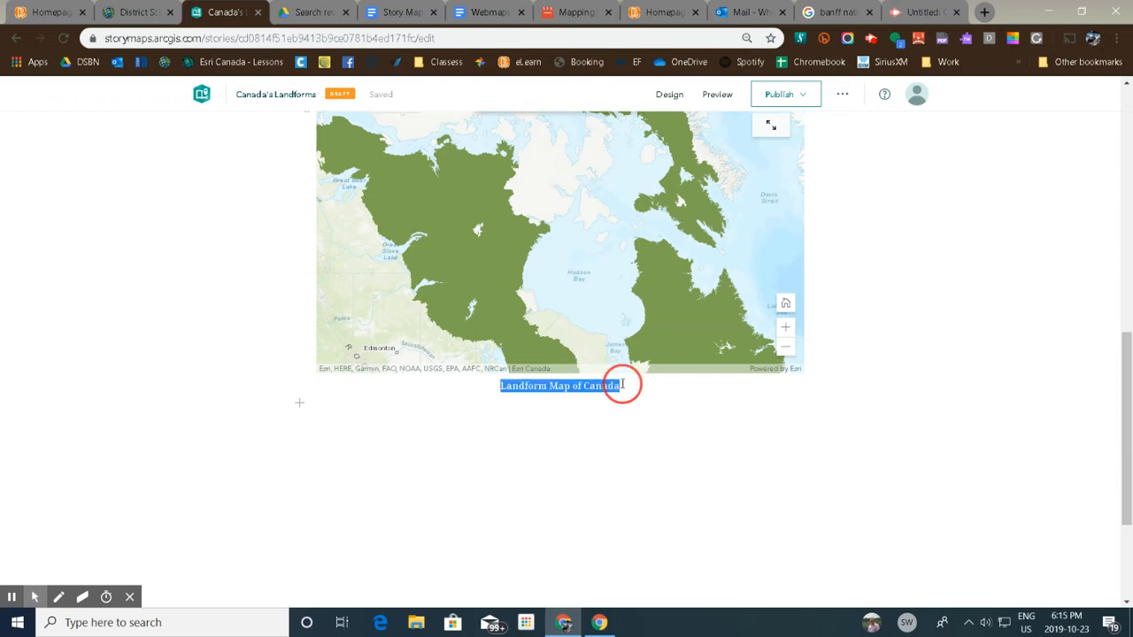
type("ndaian")
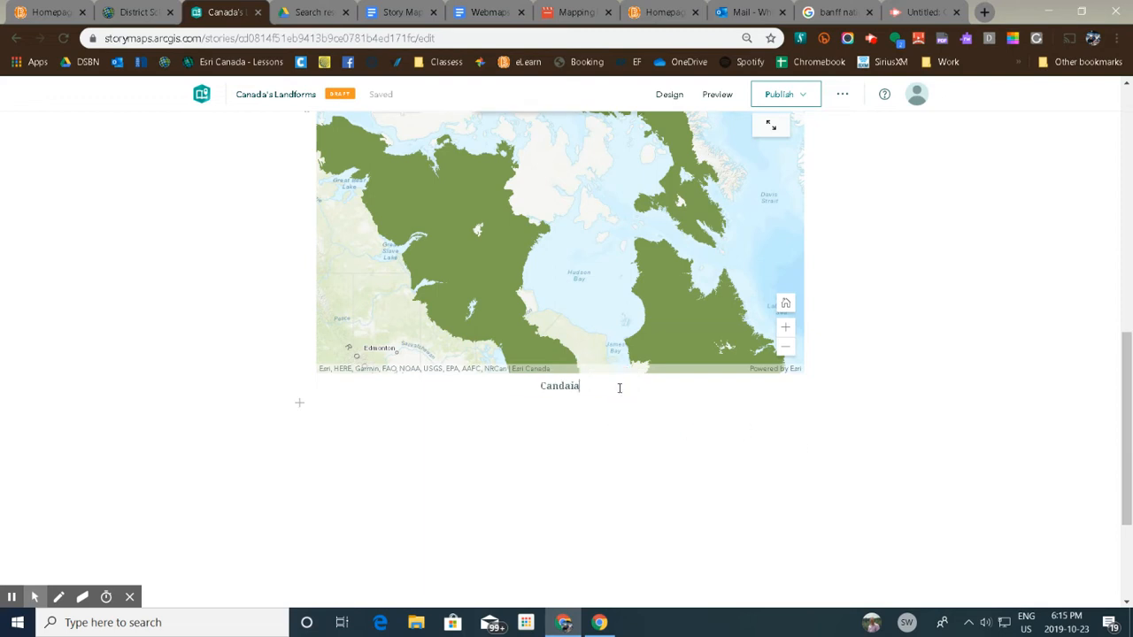
key("BackSpace")
key("BackSpace")
key("BackSpace")
key("BackSpace")
type("ian Shield Location")
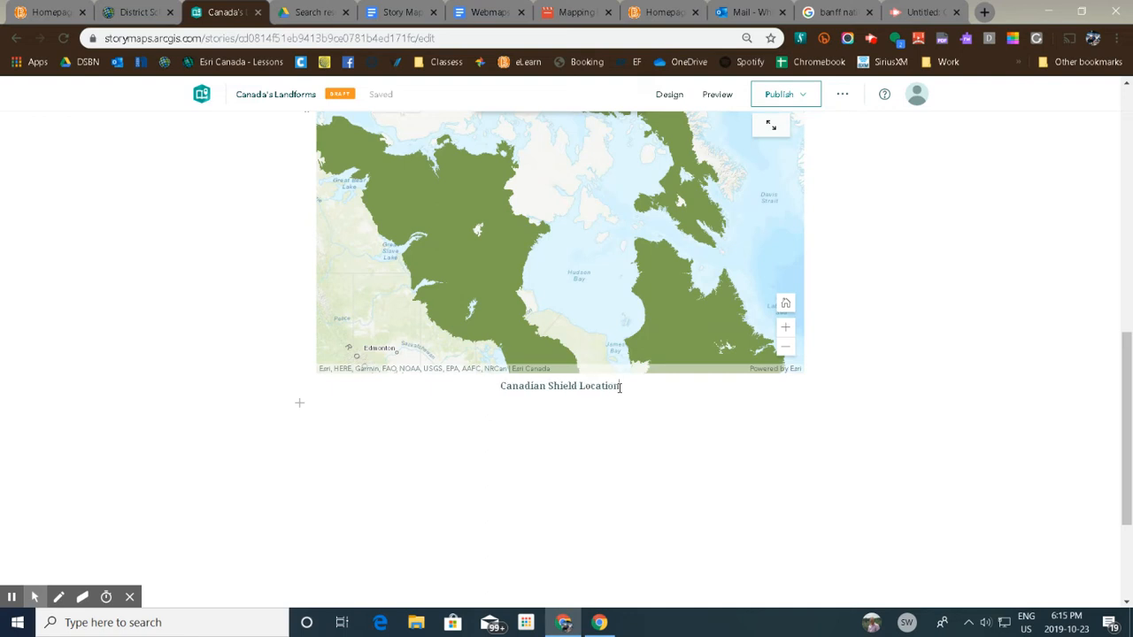
Add a subheading block reading "Appearance" below the Canadian Shield map.
left_click(299, 405)
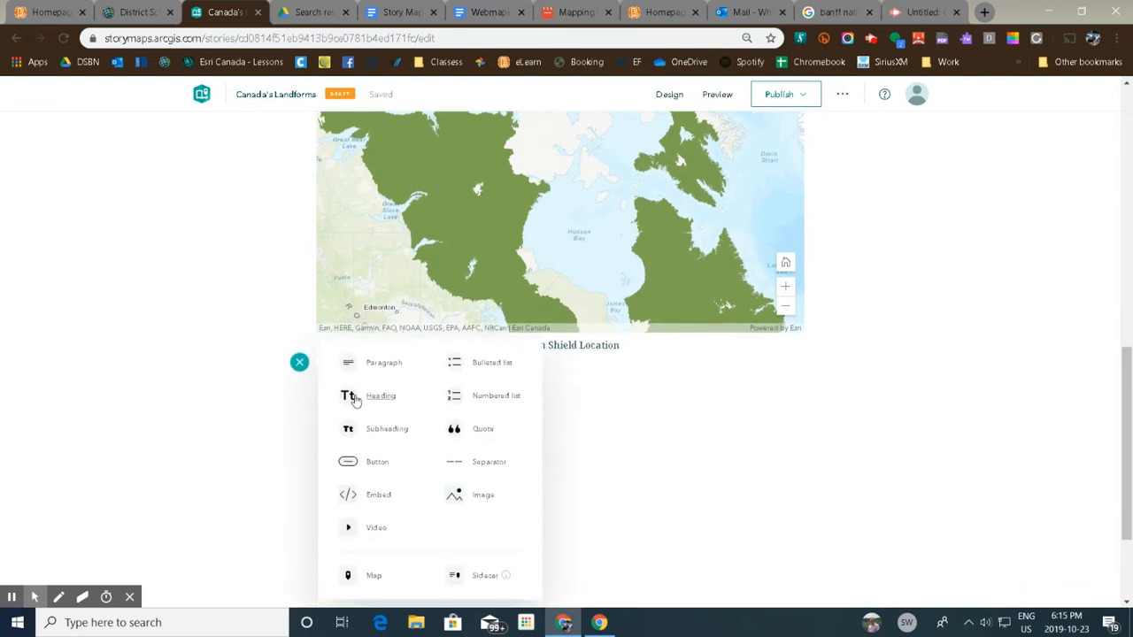
left_click(391, 433)
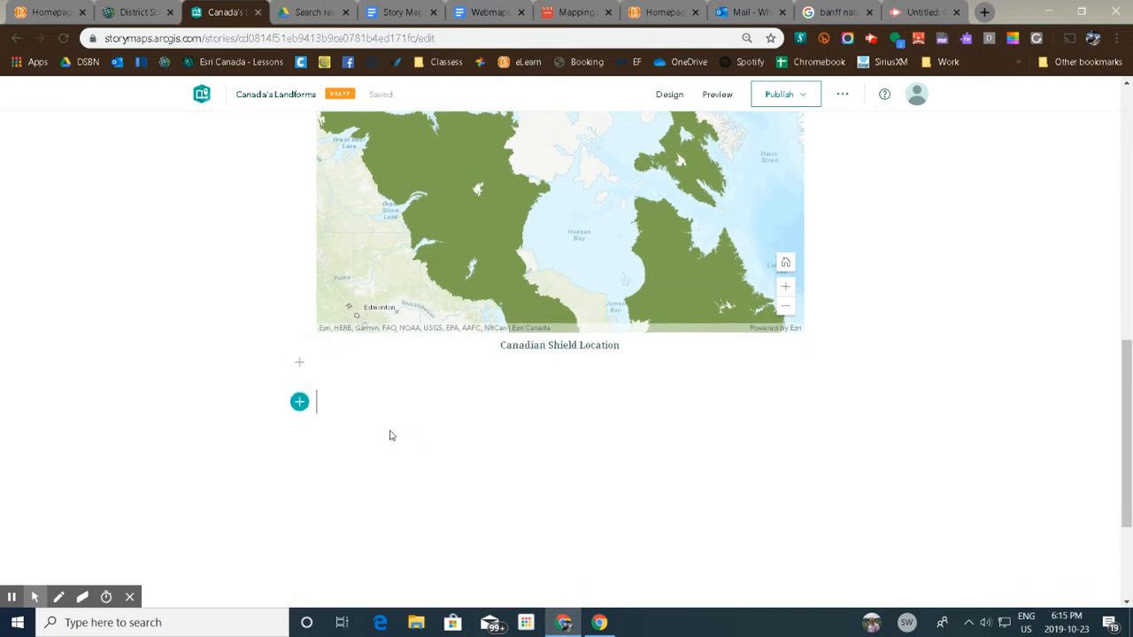
scroll(521, 436, "up", 3)
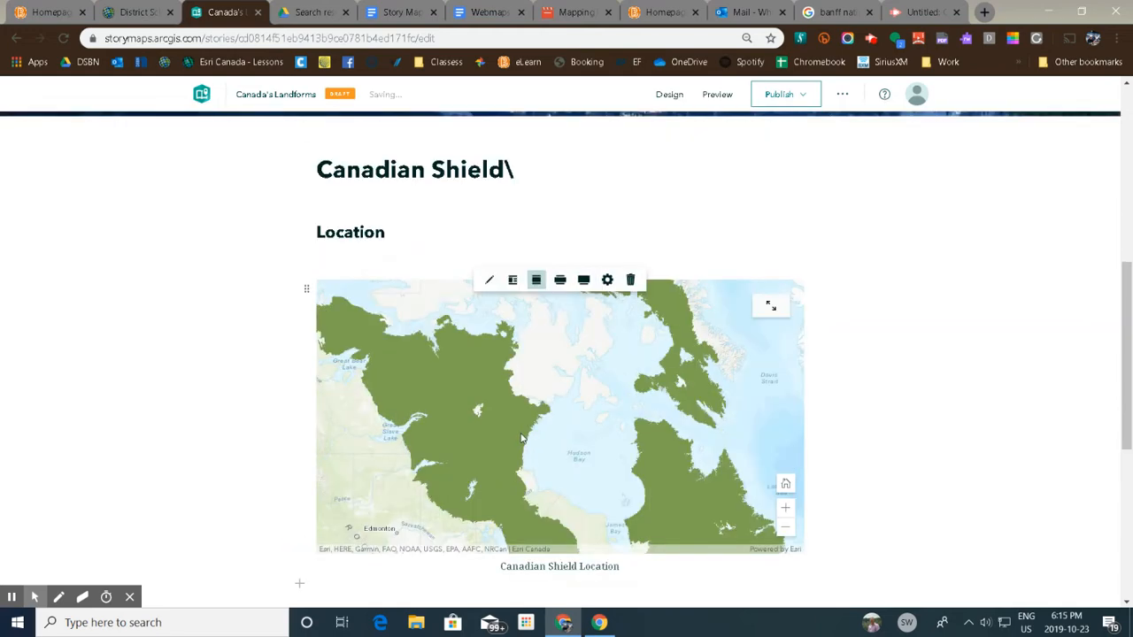
scroll(521, 434, "down", 3)
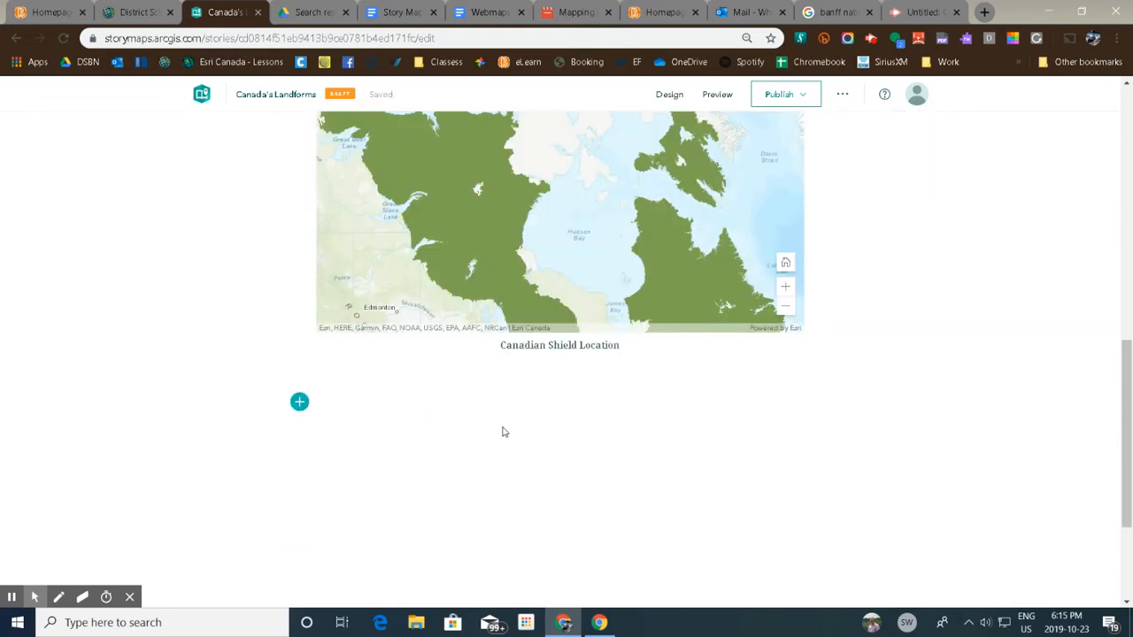
type("Appe")
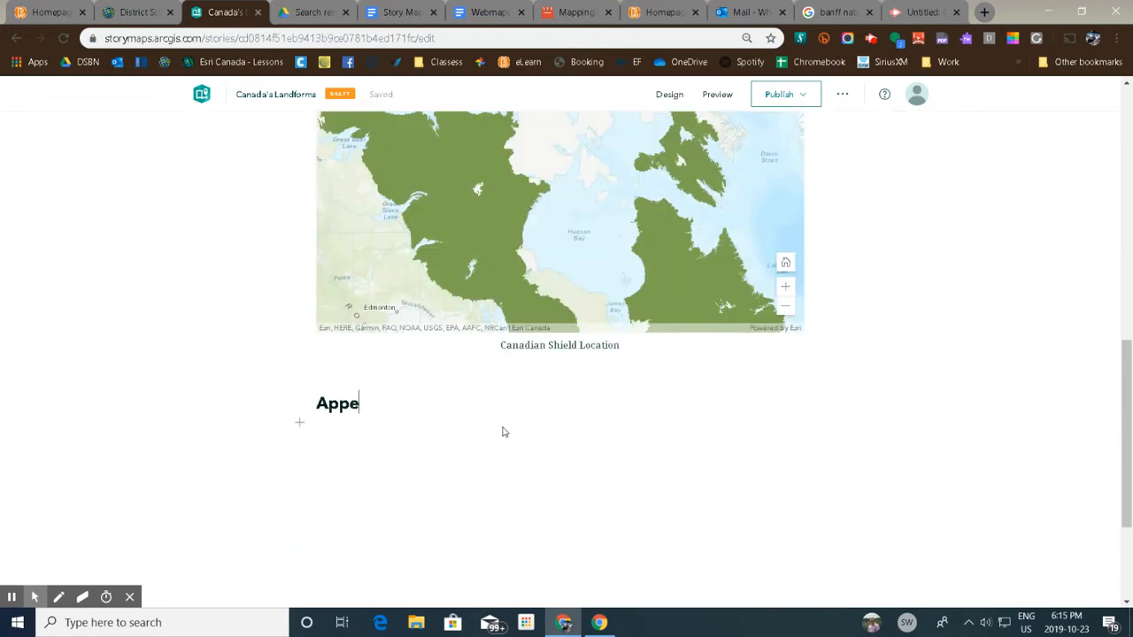
type("arance")
Insert a paragraph reading "Description of the location." between the map and the Appearance subheading.
left_click(299, 363)
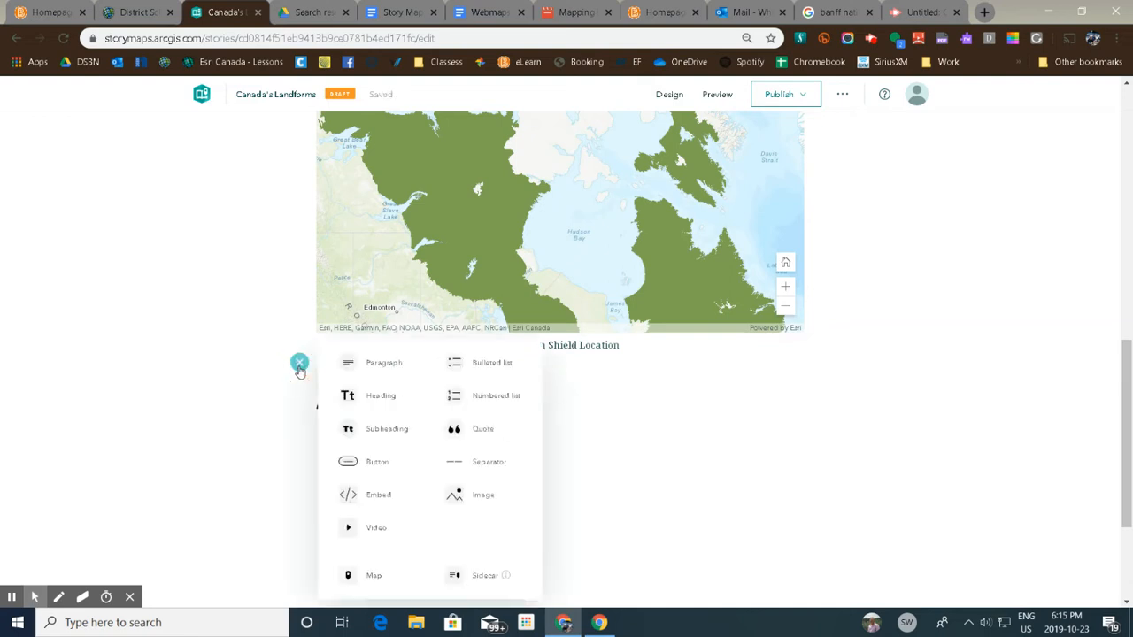
left_click(396, 368)
type("Description of the location.")
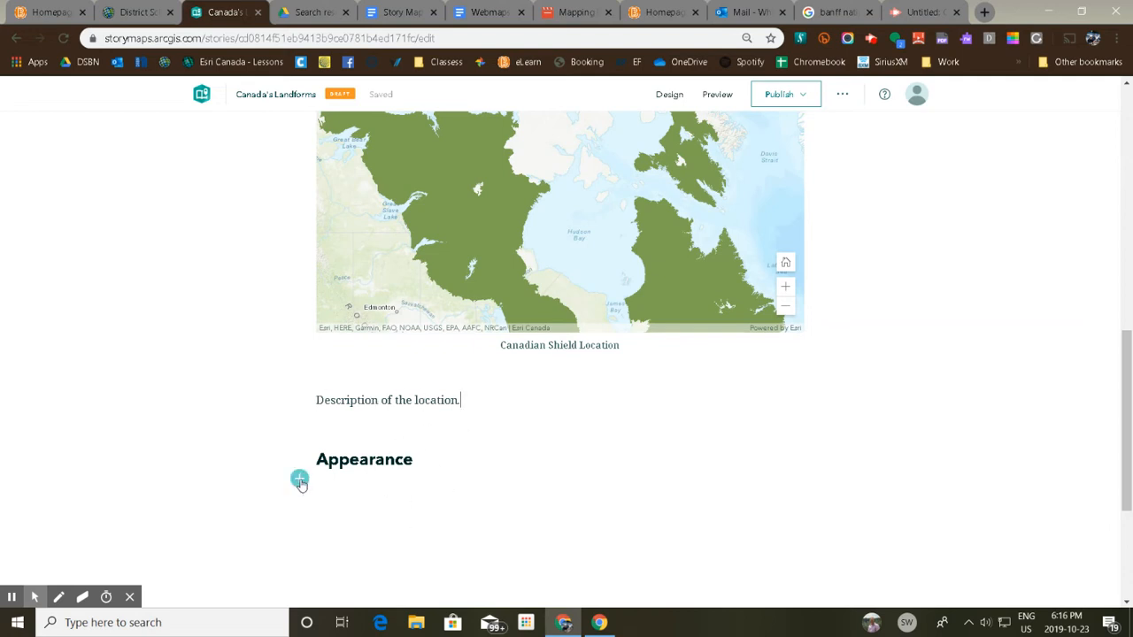
Insert a paragraph reading "Describe what it looks like." below the Appearance subheading.
left_click(298, 477)
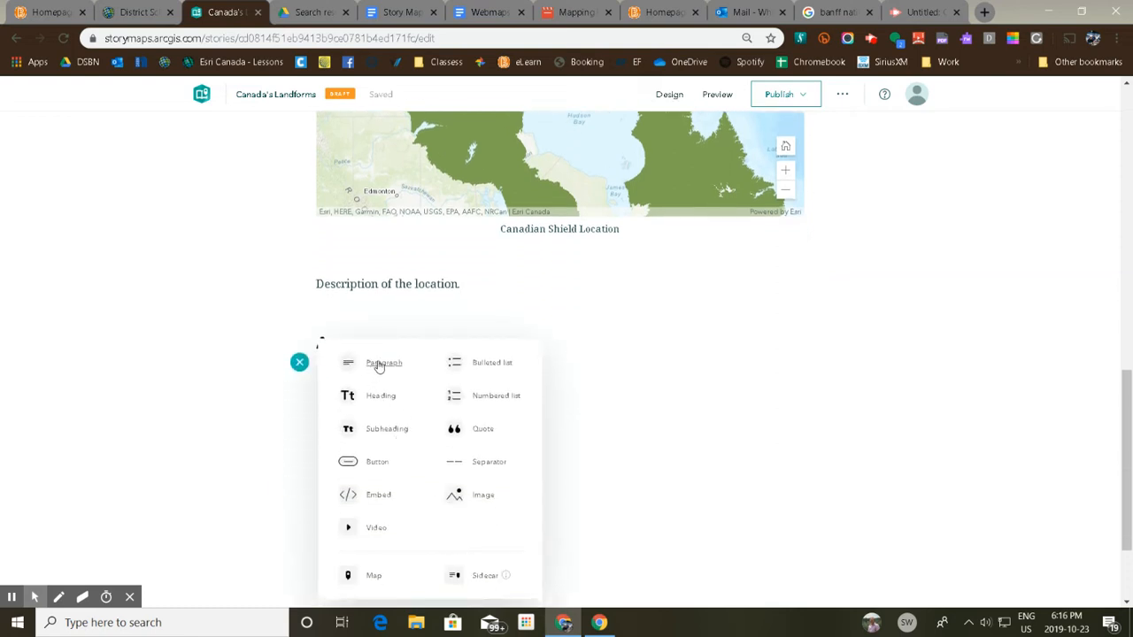
left_click(379, 365)
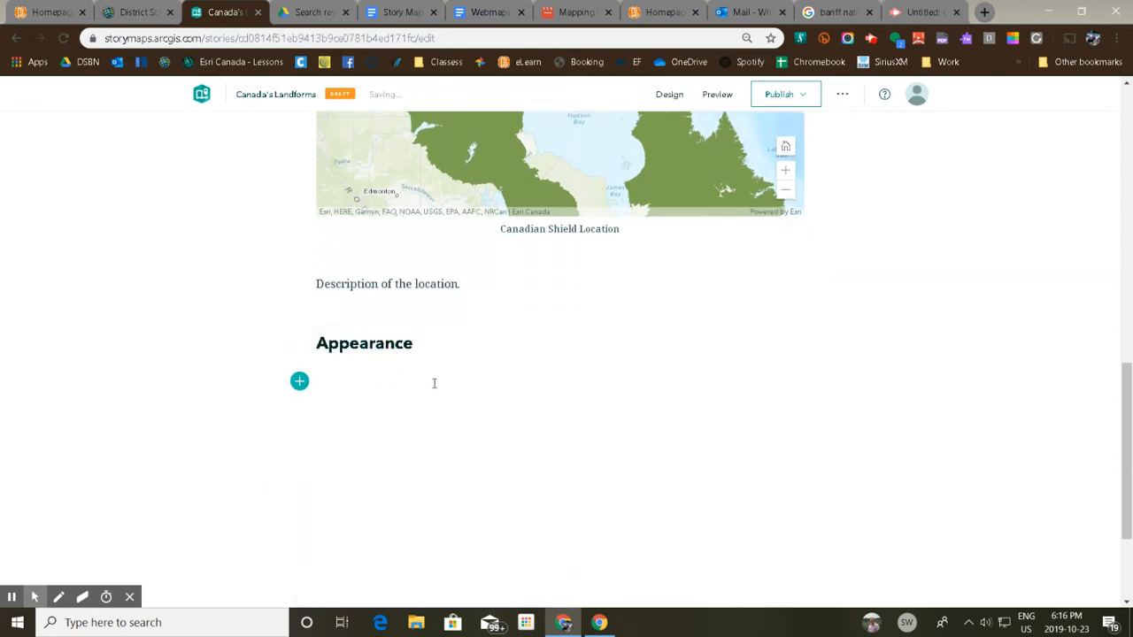
type("Describ")
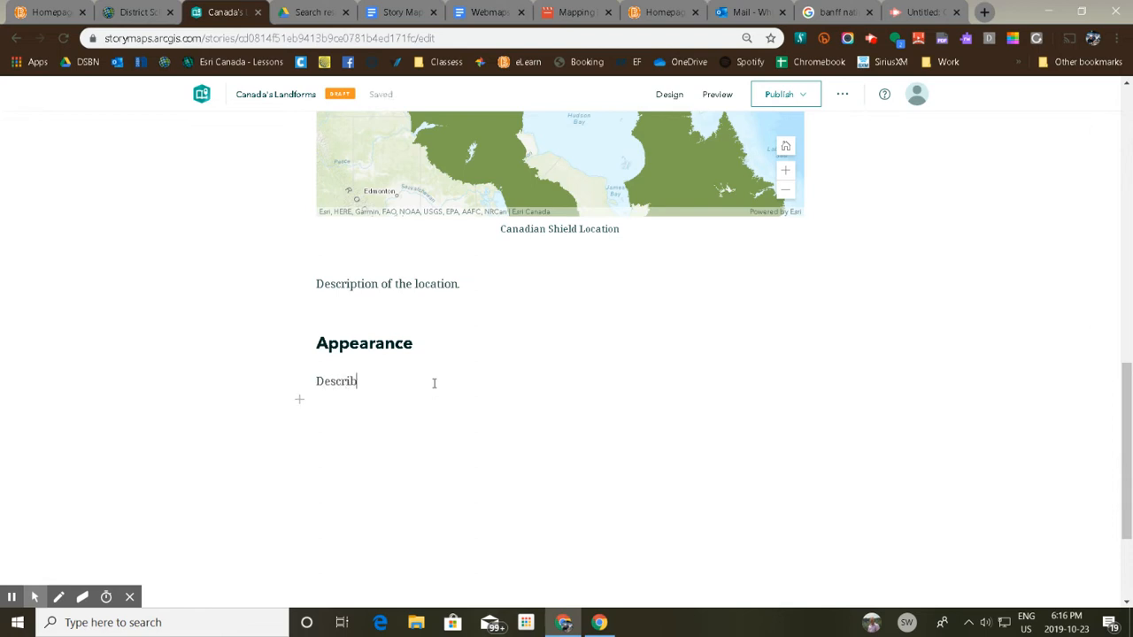
type("e what it looks like.")
mouse_move(299, 400)
Search Google in a new browser tab for "national parks canada map canadian geographic".
left_click(981, 13)
type("na")
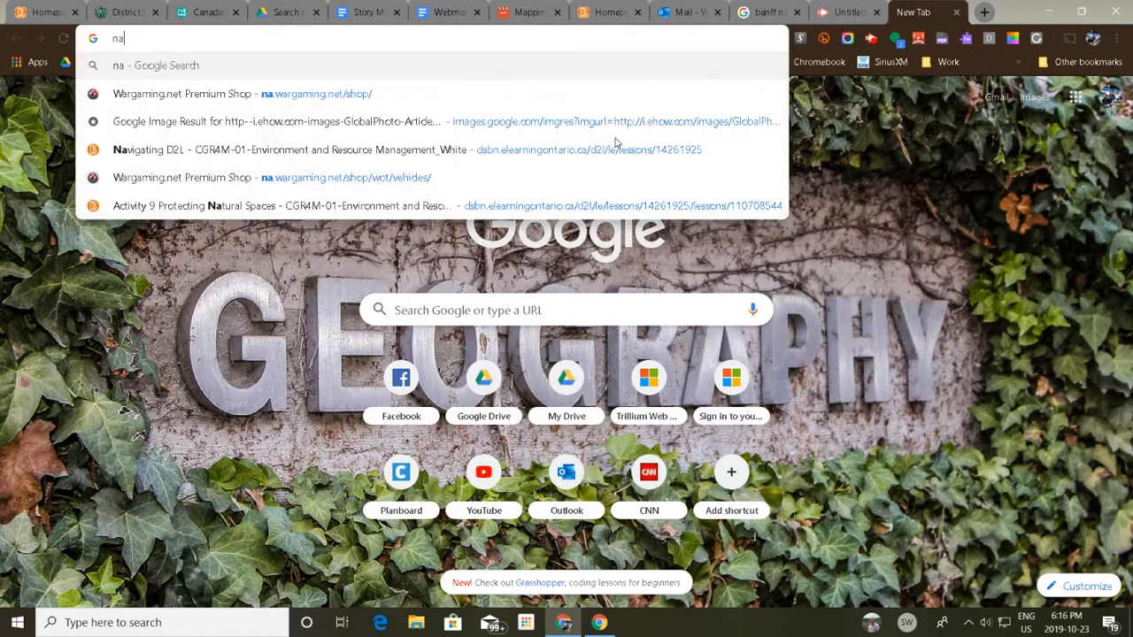
type("tional parks ")
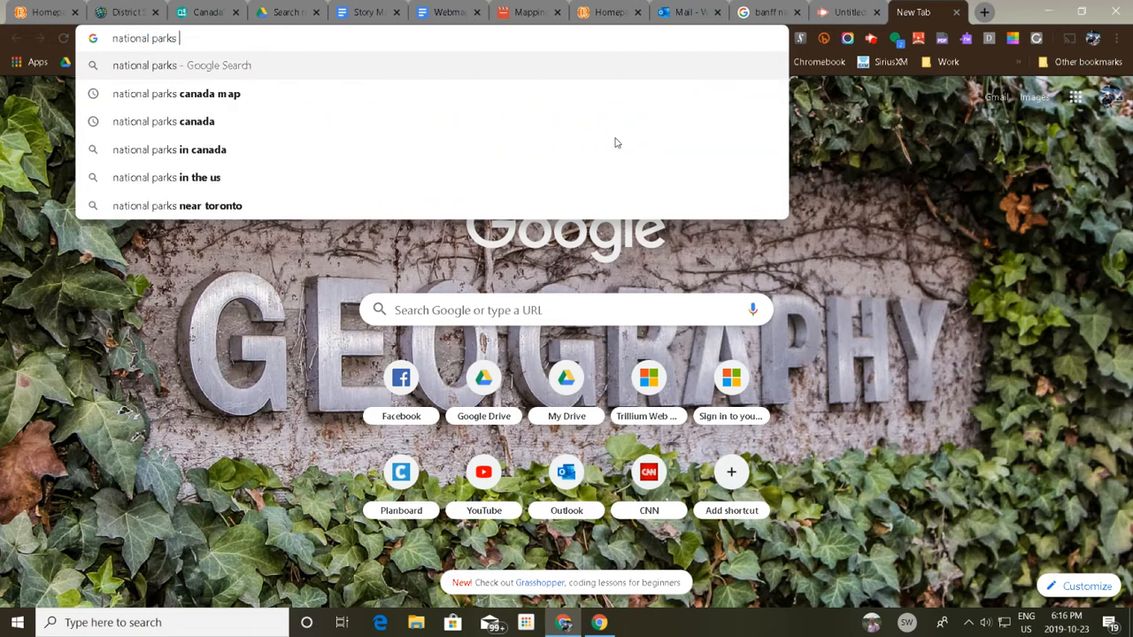
type("canada m")
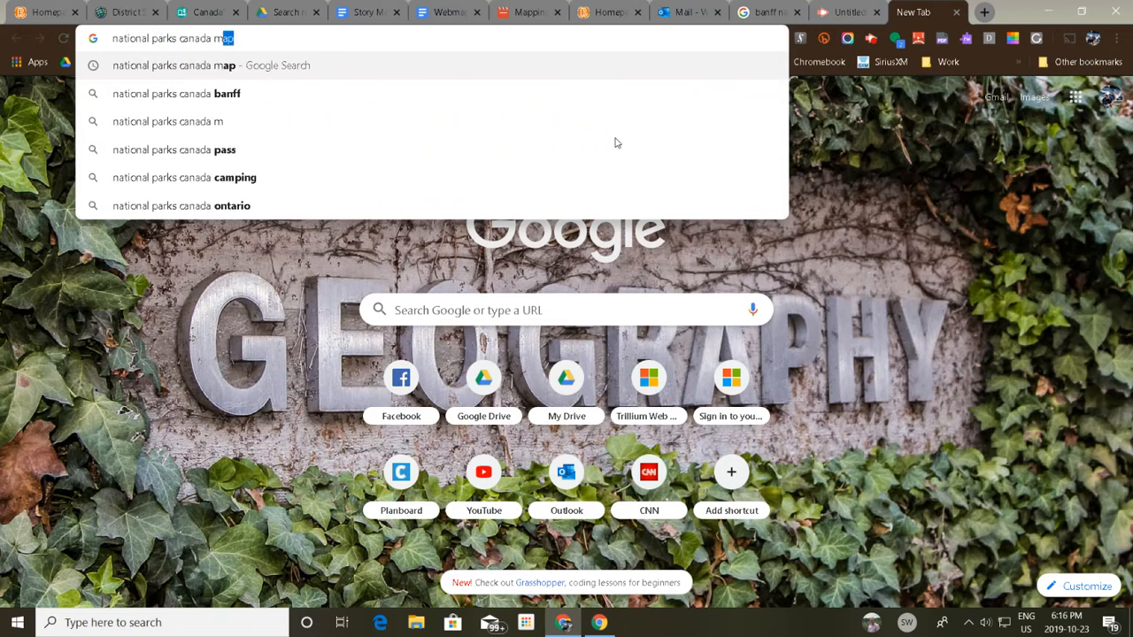
type("ap canadian ")
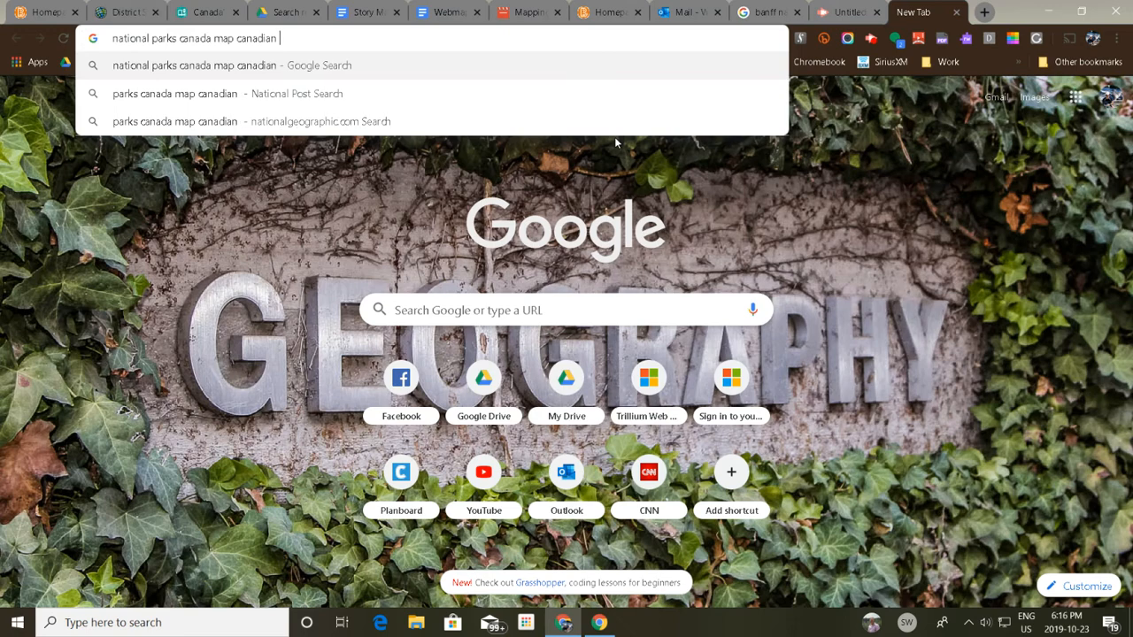
type("geographic")
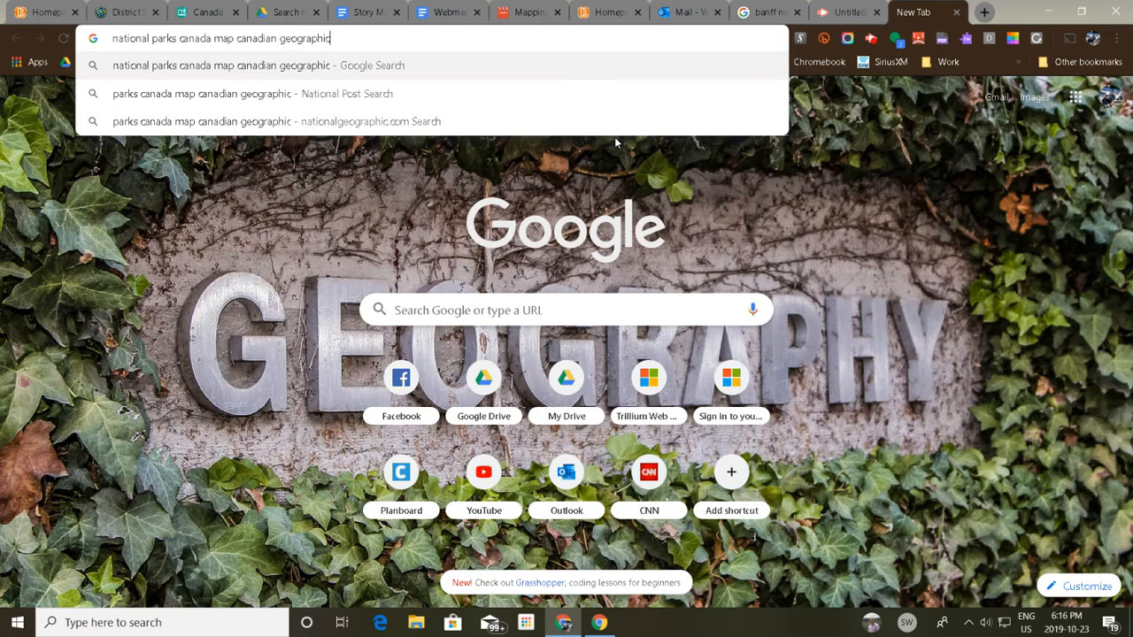
key("Return")
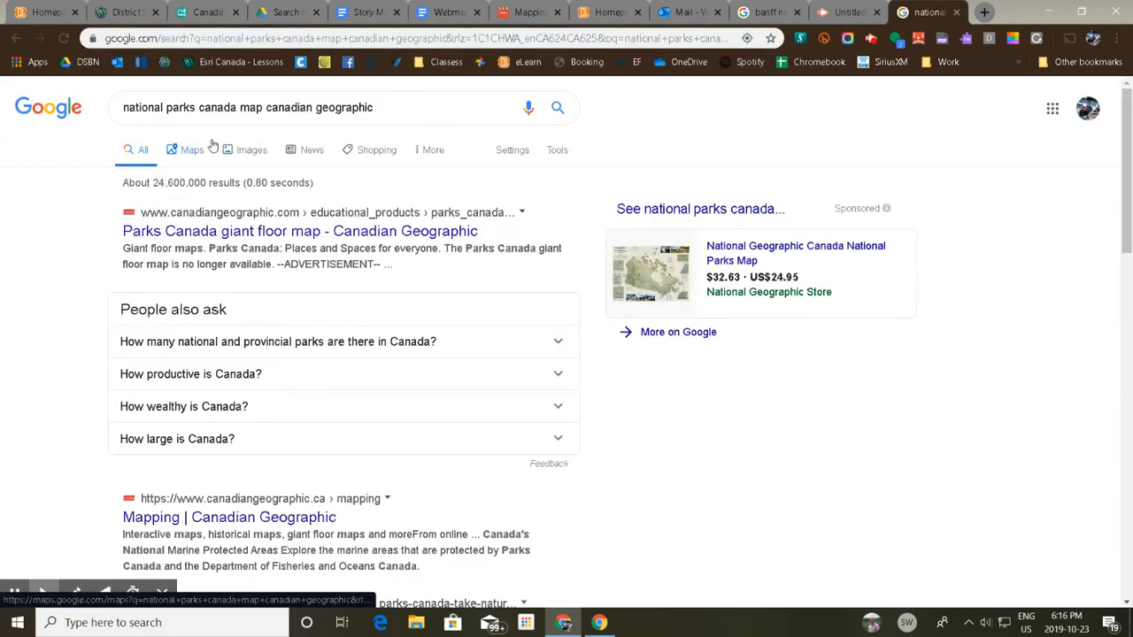
Open the Canadian Geographic "Alternative dimensions" article from the image results and examine its national parks map.
left_click(254, 148)
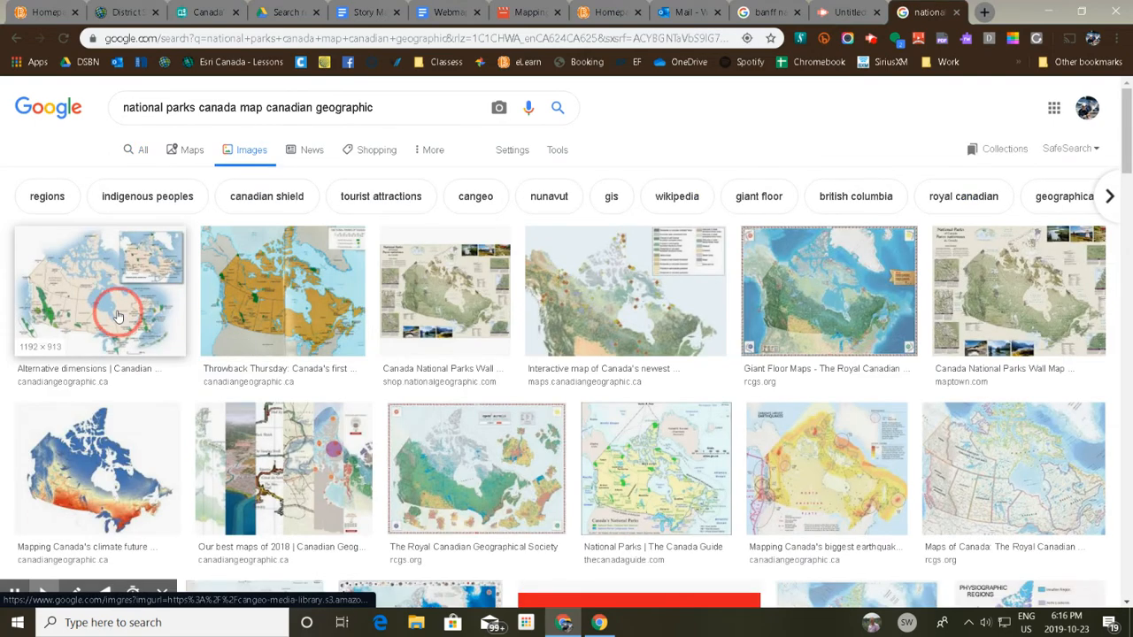
left_click(118, 313)
left_click(880, 276)
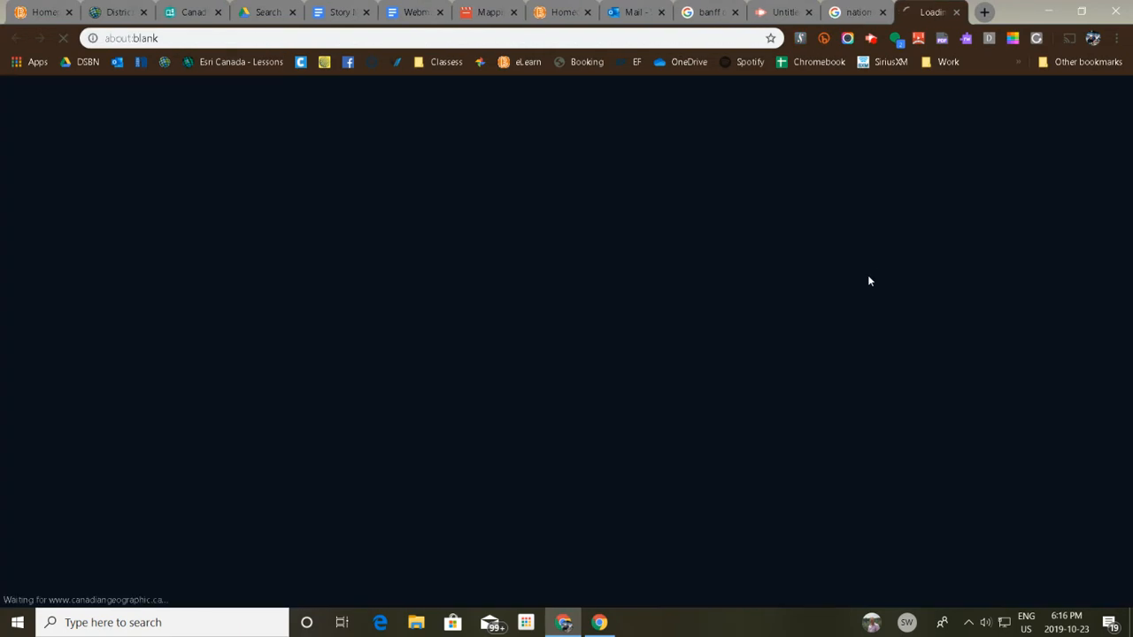
scroll(453, 446, "down", 3)
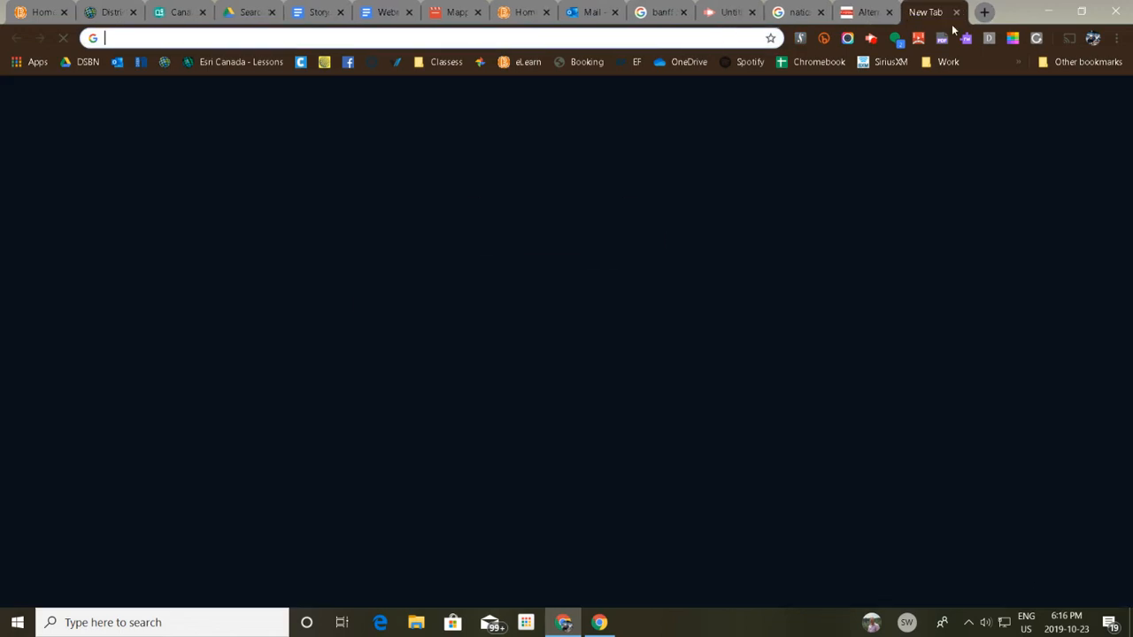
Search Google in a new browser tab for "pukaskwa national park" and show the image results.
left_click(984, 12)
type("p")
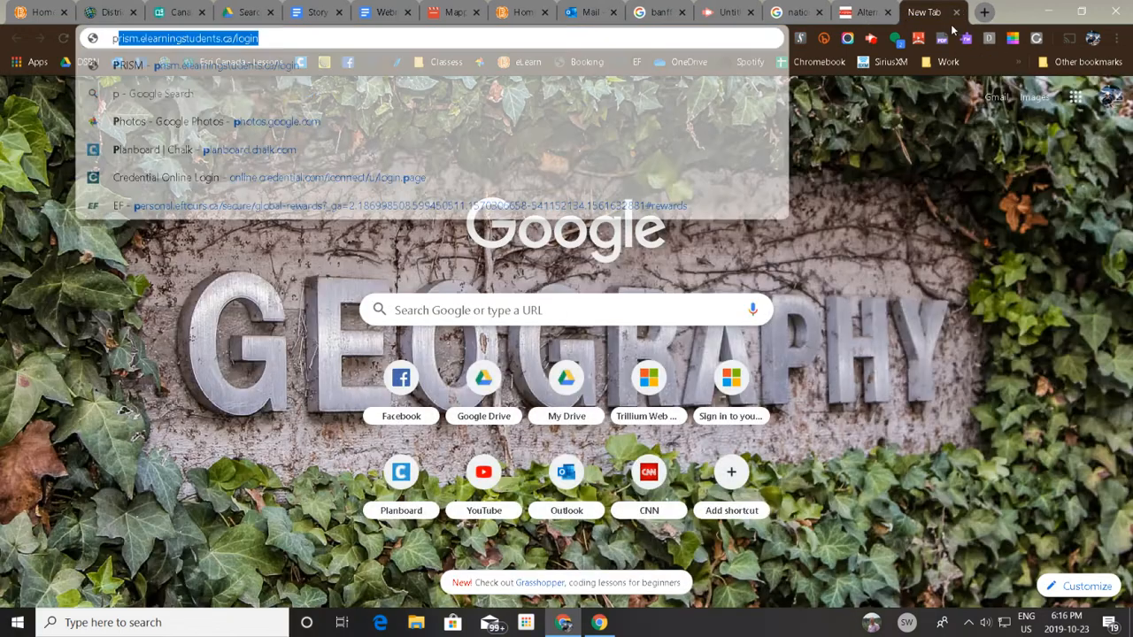
type("uk")
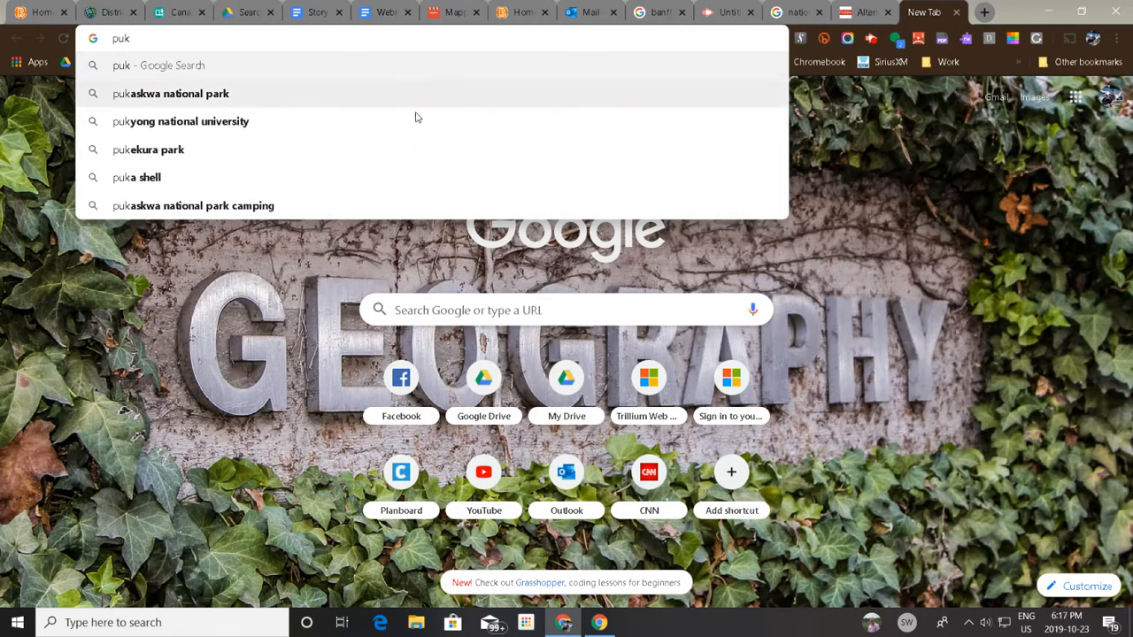
left_click(249, 99)
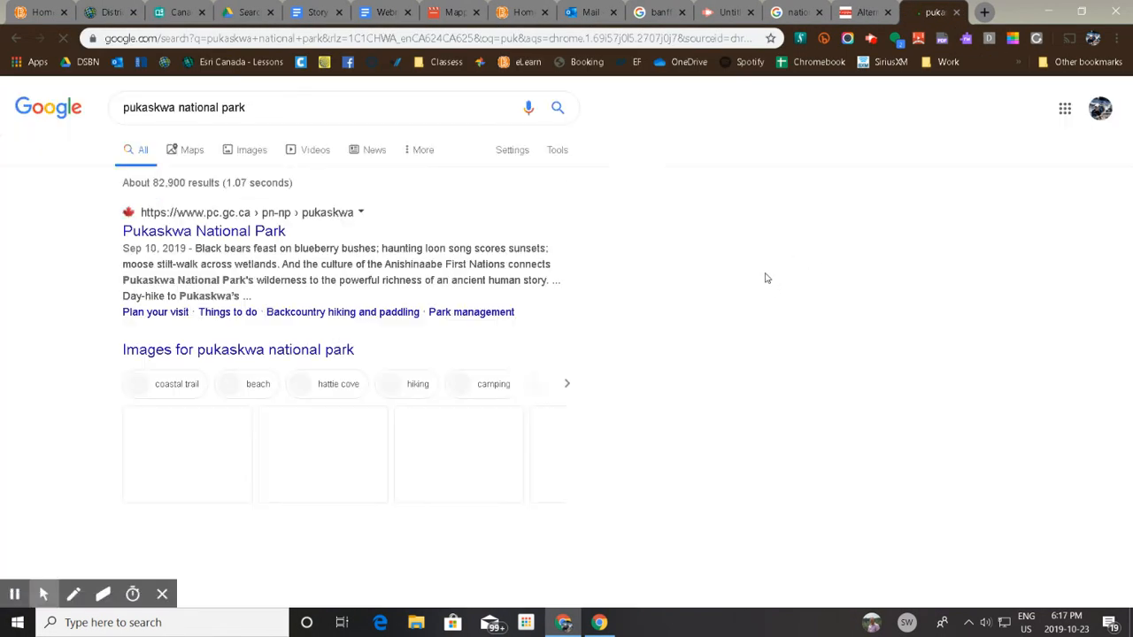
left_click(251, 150)
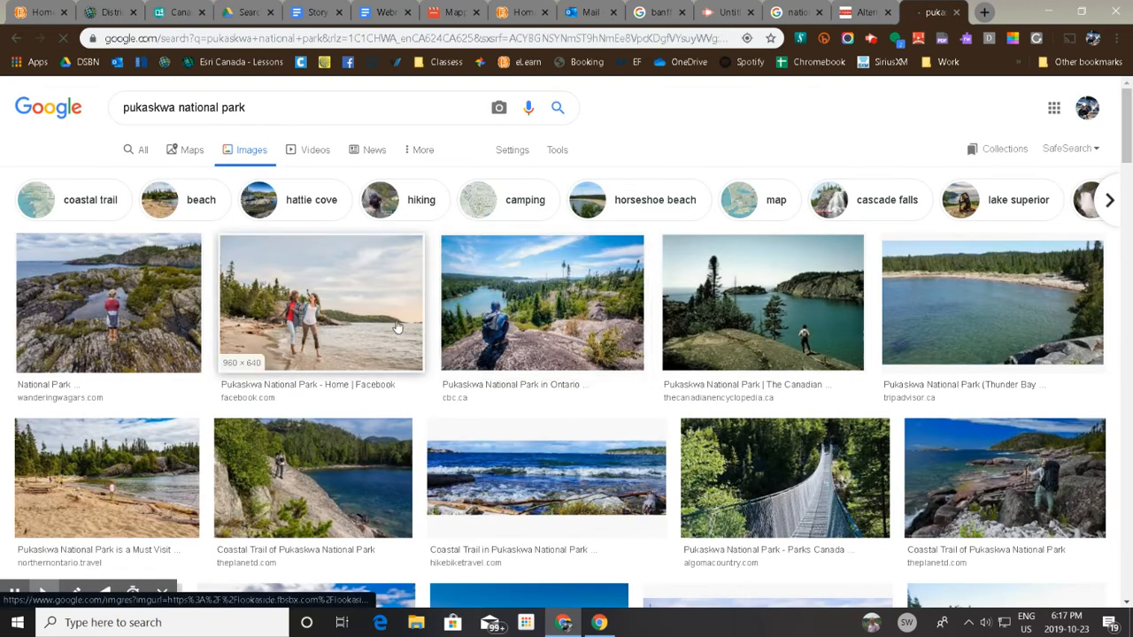
Pick the Northern Ontario Travel photo of the forested bay at Pukaskwa National Park and copy its image address.
scroll(788, 363, "down", 1)
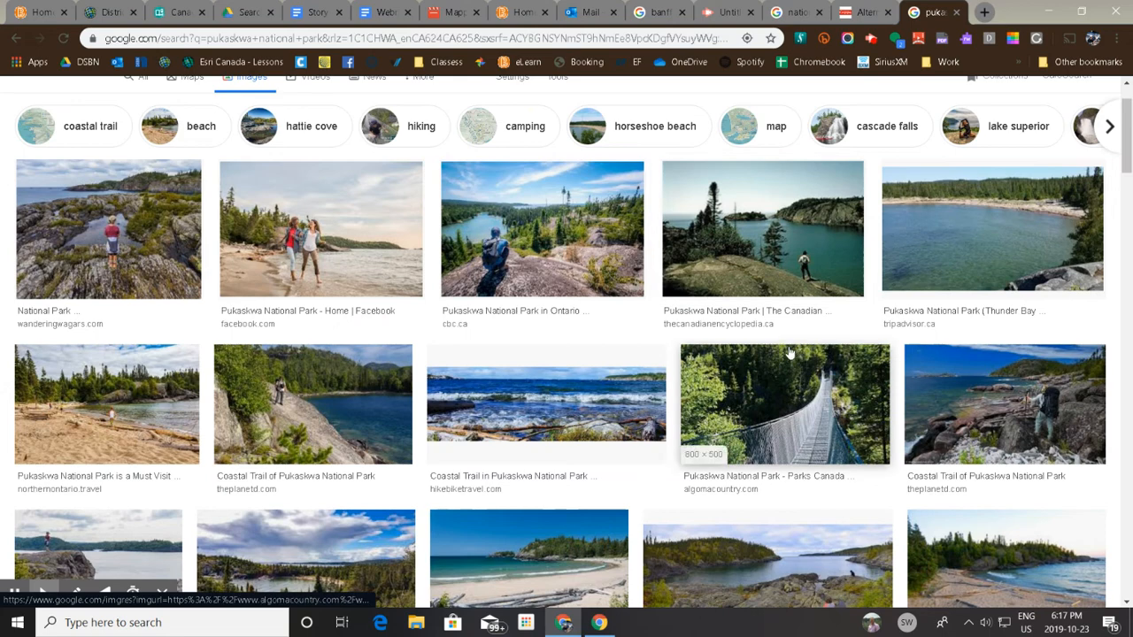
scroll(789, 353, "down", 1)
scroll(790, 353, "down", 1)
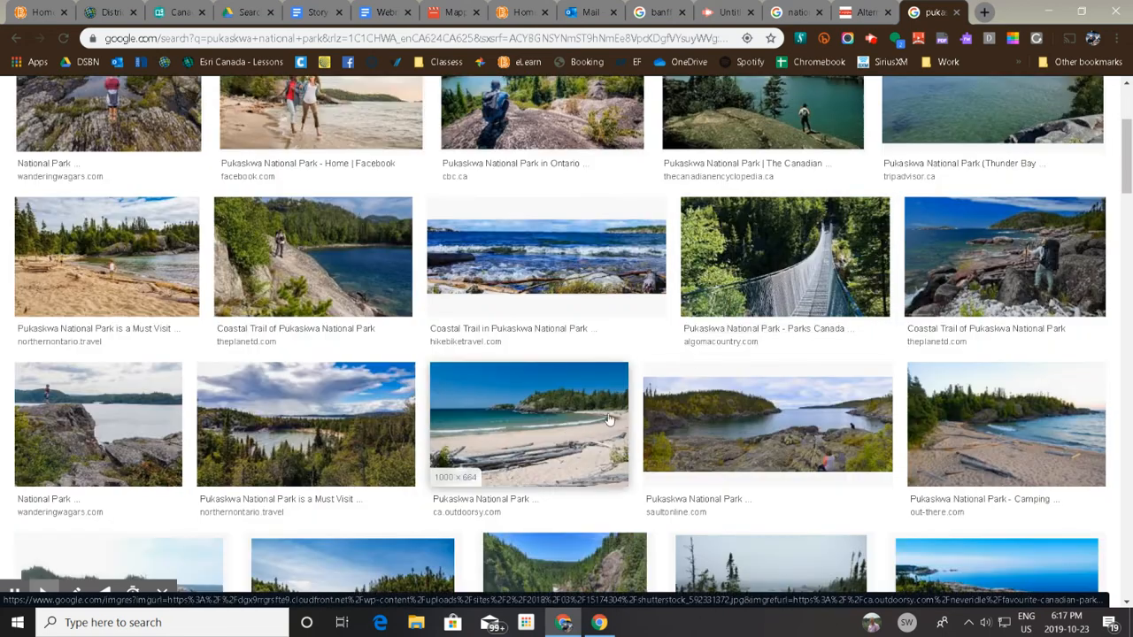
left_click(358, 425)
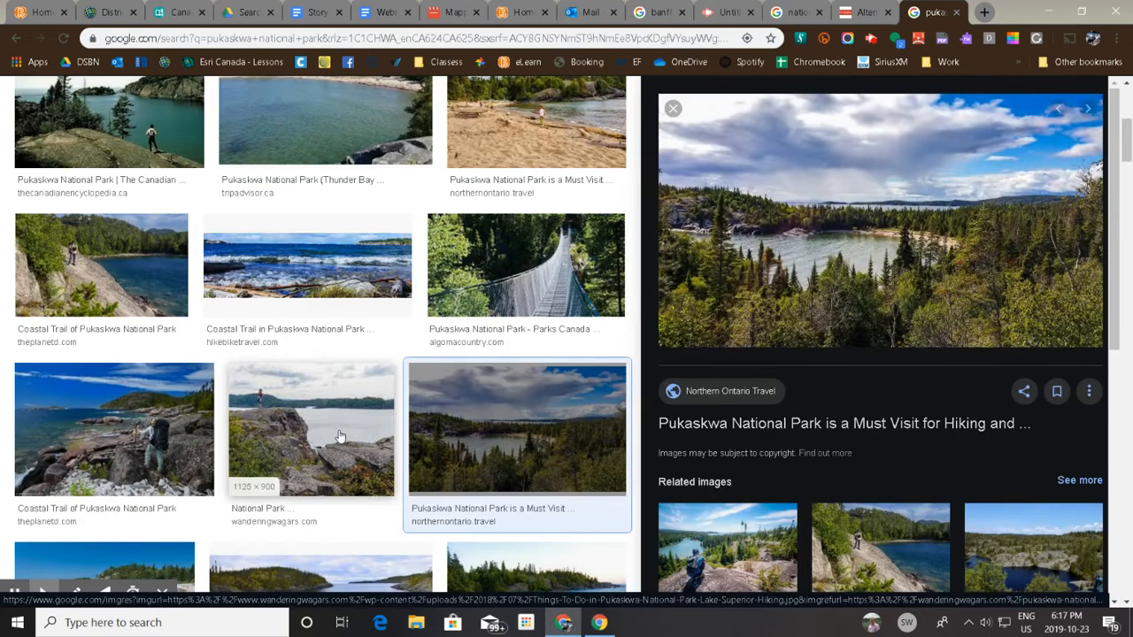
right_click(848, 229)
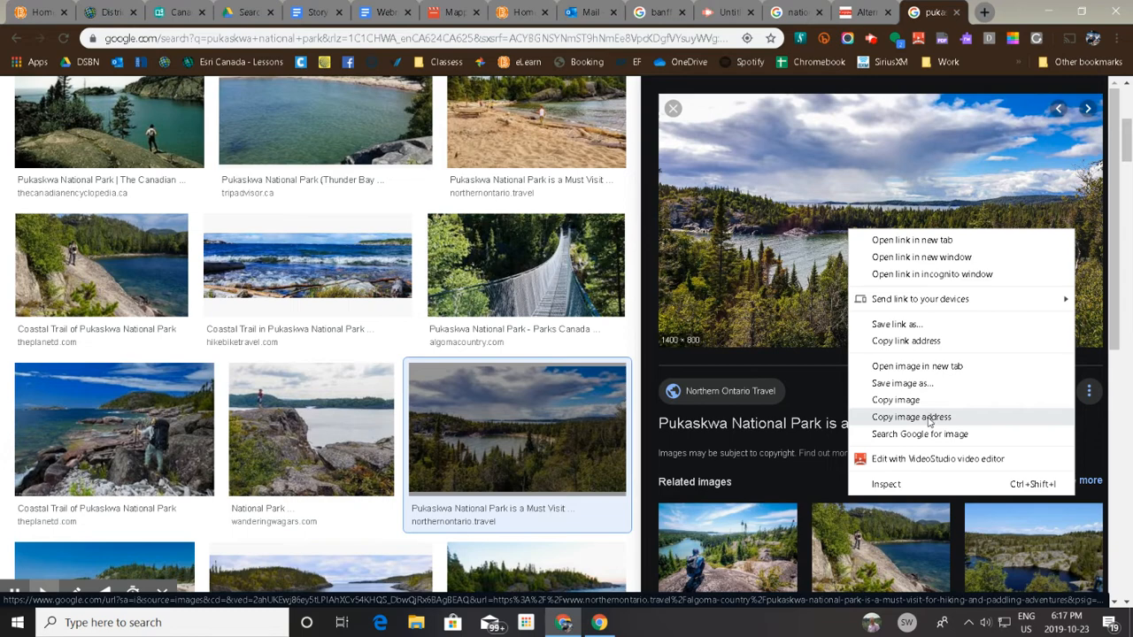
left_click(928, 420)
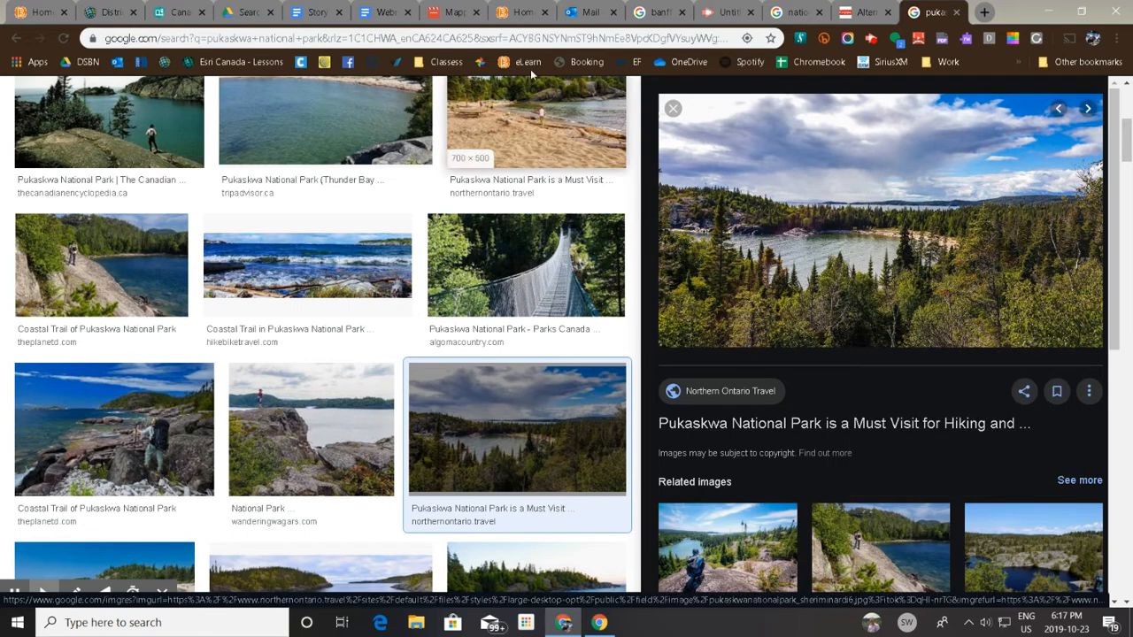
Return to the StoryMaps story and insert an image block below the Appearance paragraph using the copied image address as the file name.
left_click(183, 7)
left_click(299, 400)
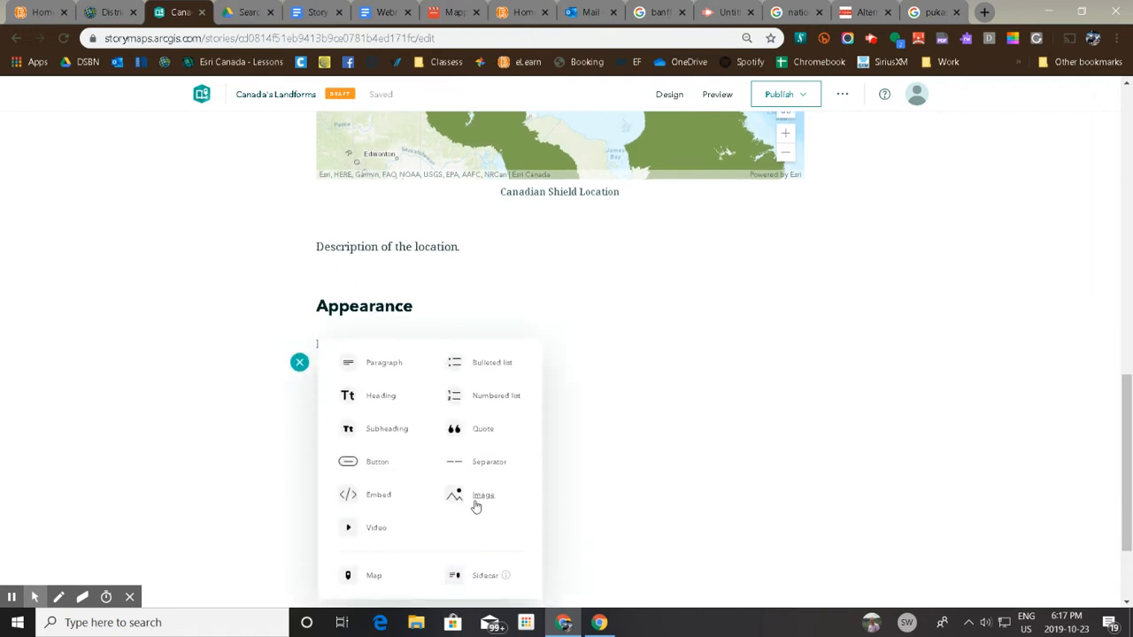
left_click(483, 496)
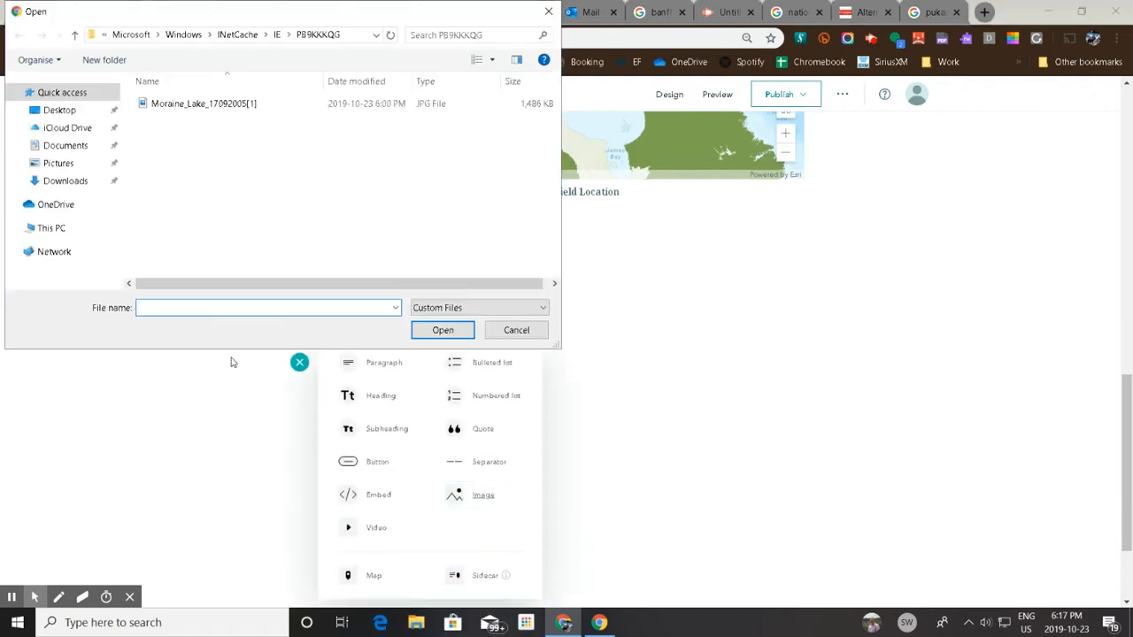
key("ctrl+v")
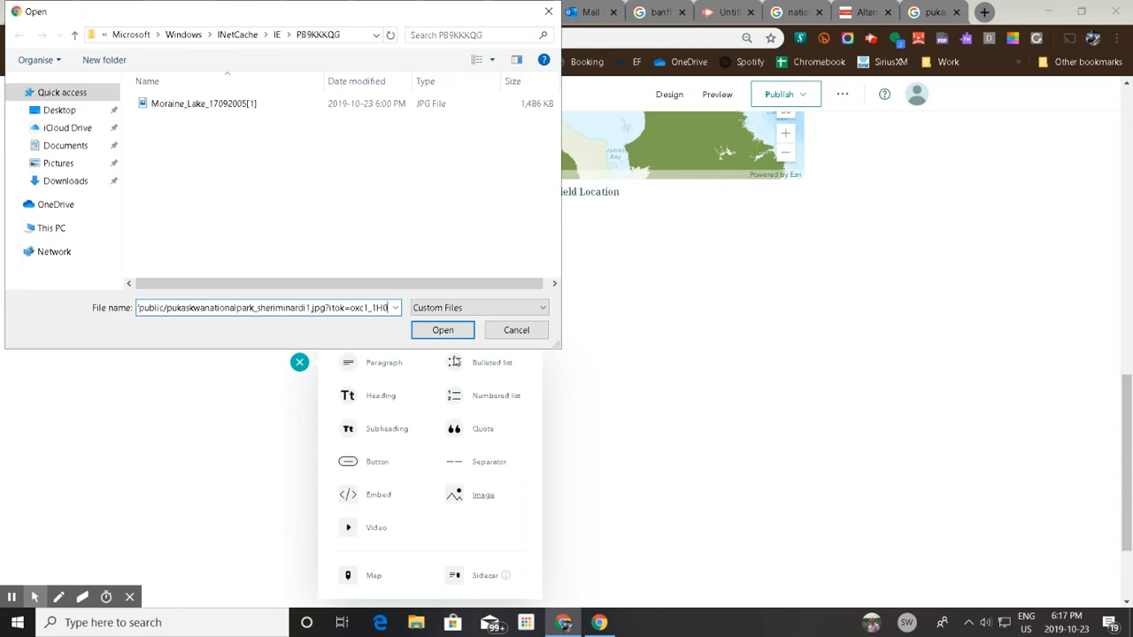
left_click(459, 329)
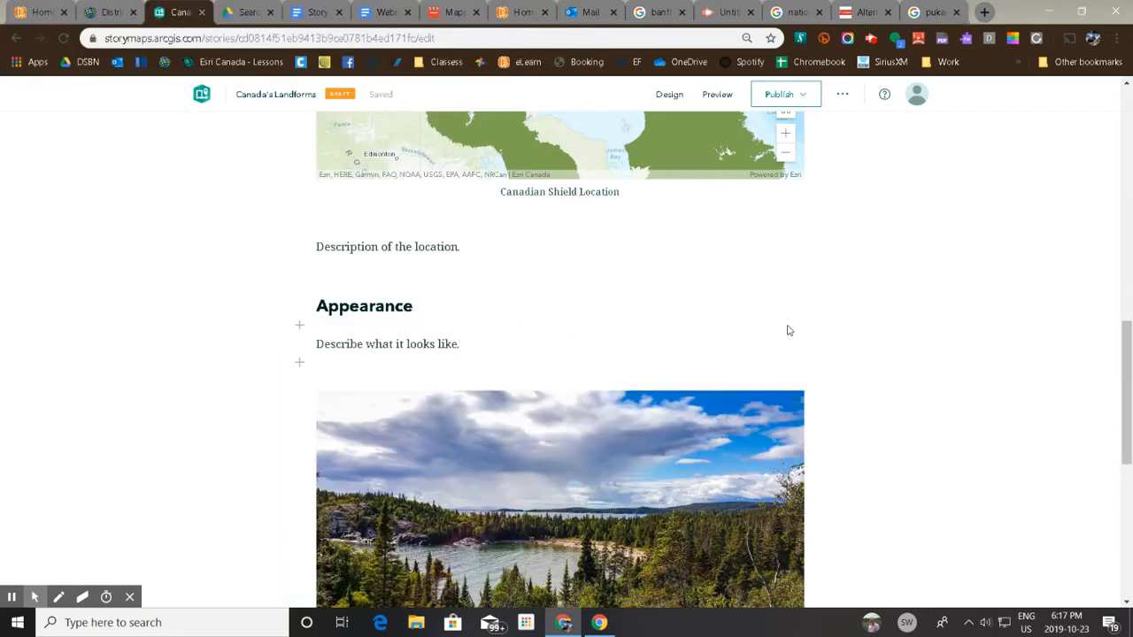
scroll(790, 331, "down", 2)
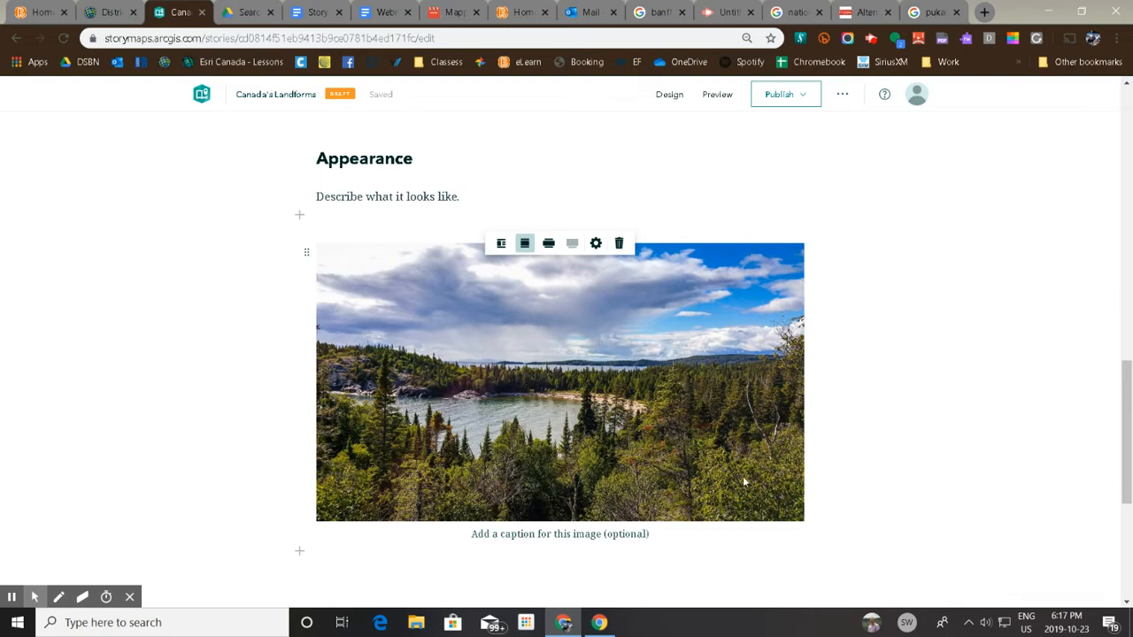
Copy "pukaskwa national park" from the Google search query and paste it as the caption of the story's photo.
left_click(931, 12)
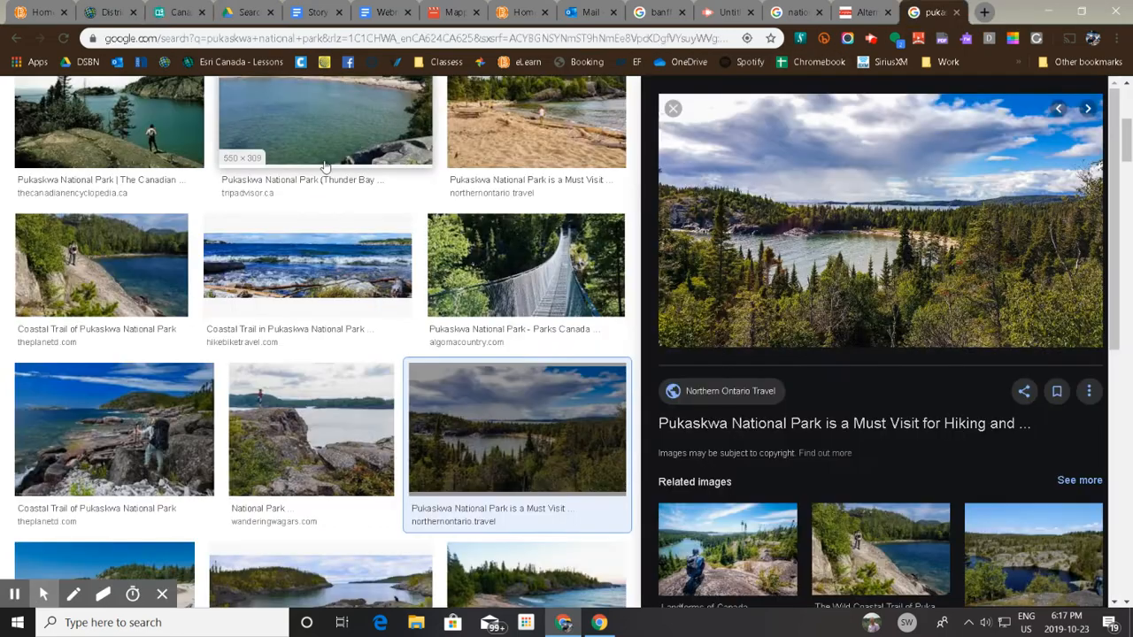
scroll(325, 167, "up", 5)
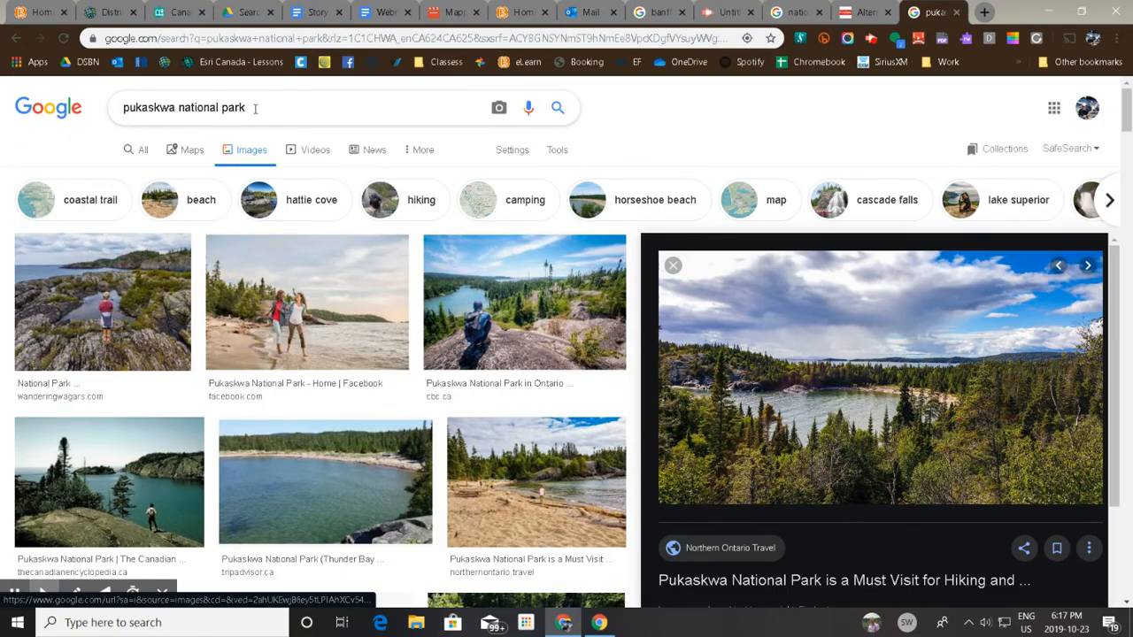
left_click_drag(255, 107, 111, 114)
right_click(168, 110)
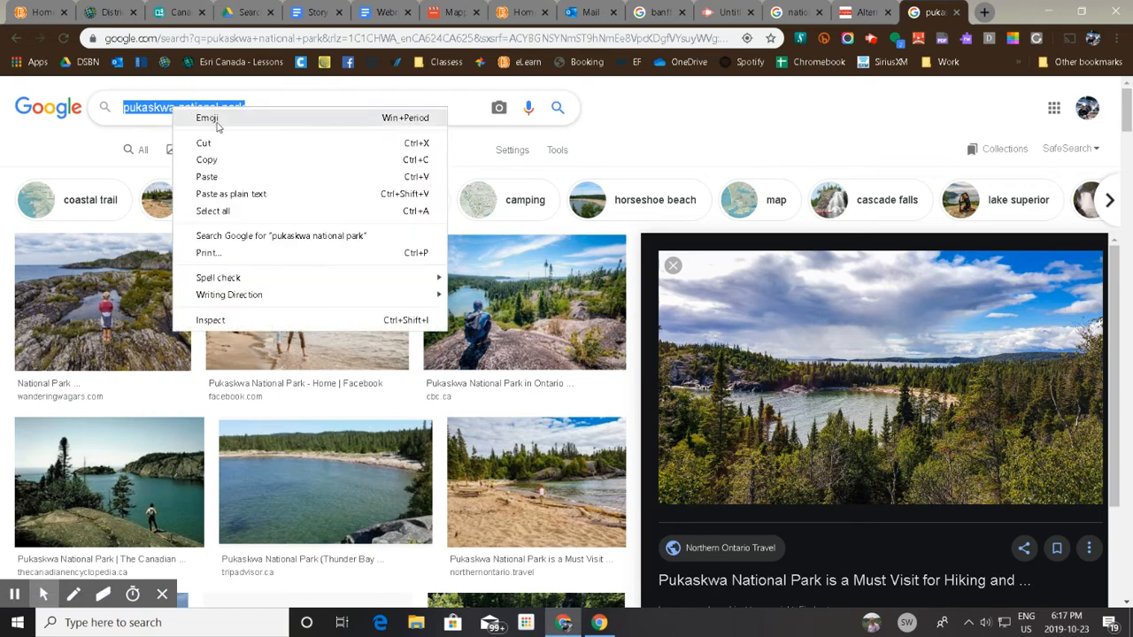
left_click(237, 167)
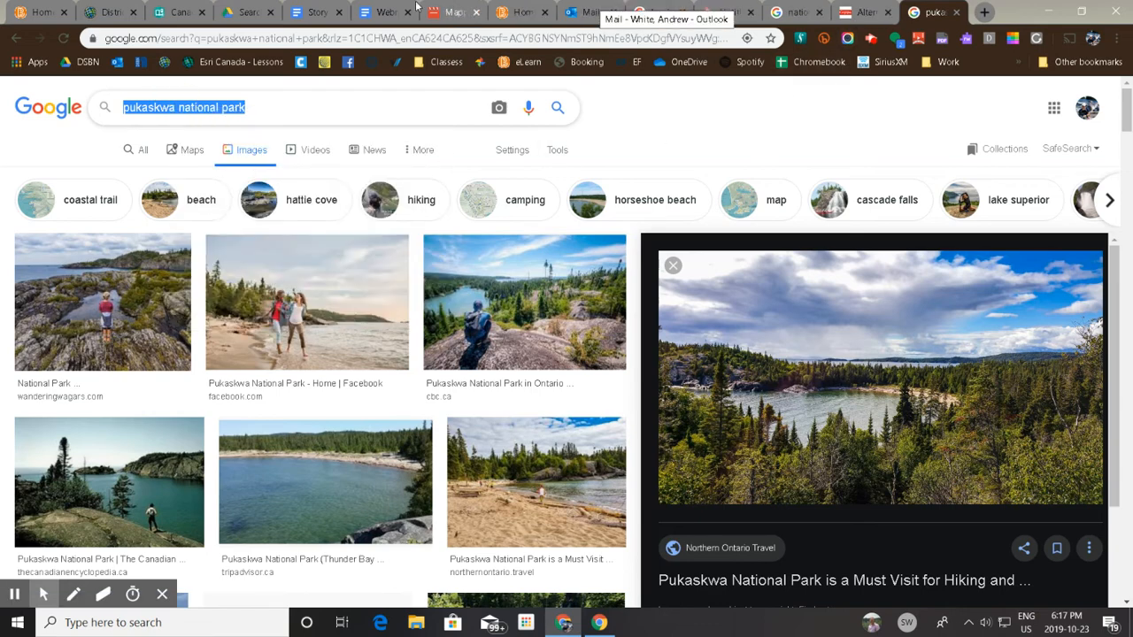
left_click(182, 12)
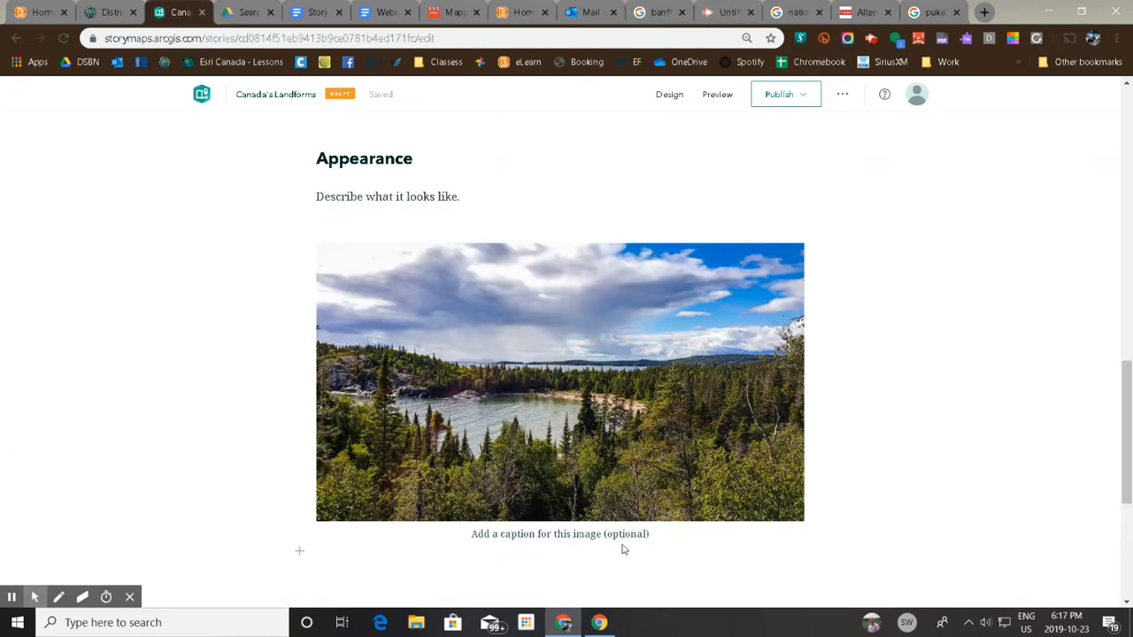
left_click(593, 535)
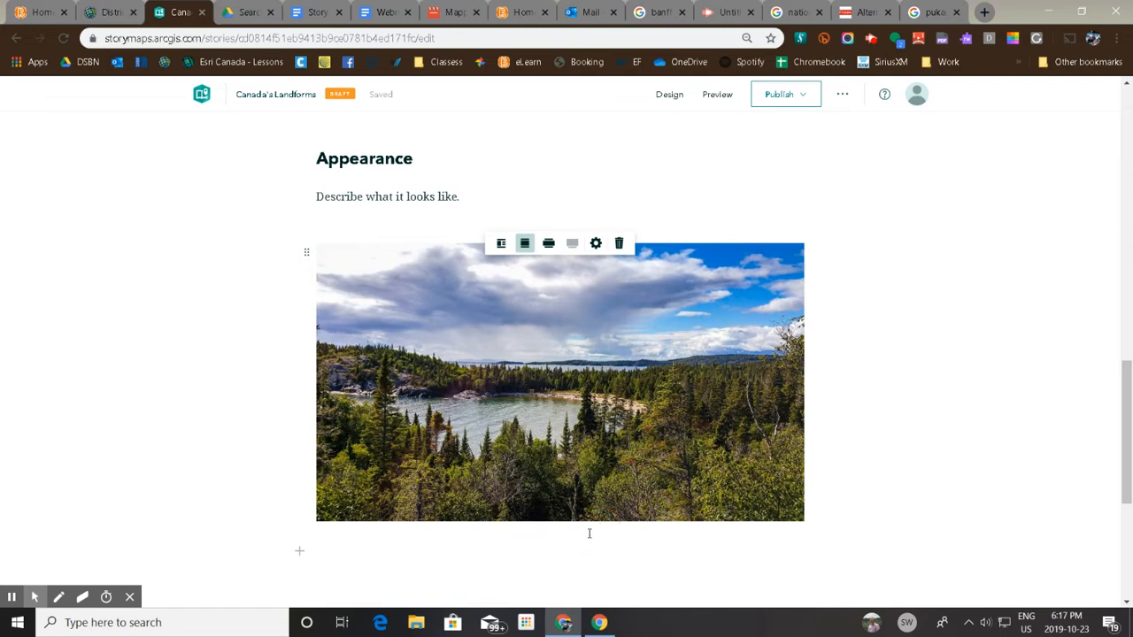
key("ctrl+v")
Add a Sidecar block below the captioned Pukaskwa photo.
scroll(619, 527, "down", 1)
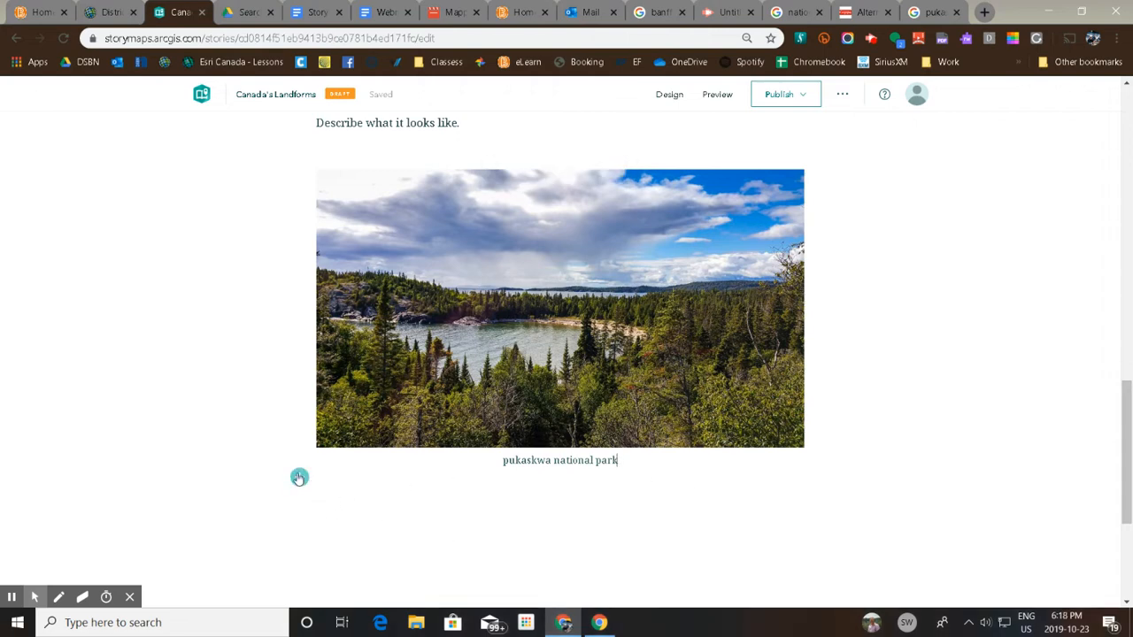
left_click(299, 479)
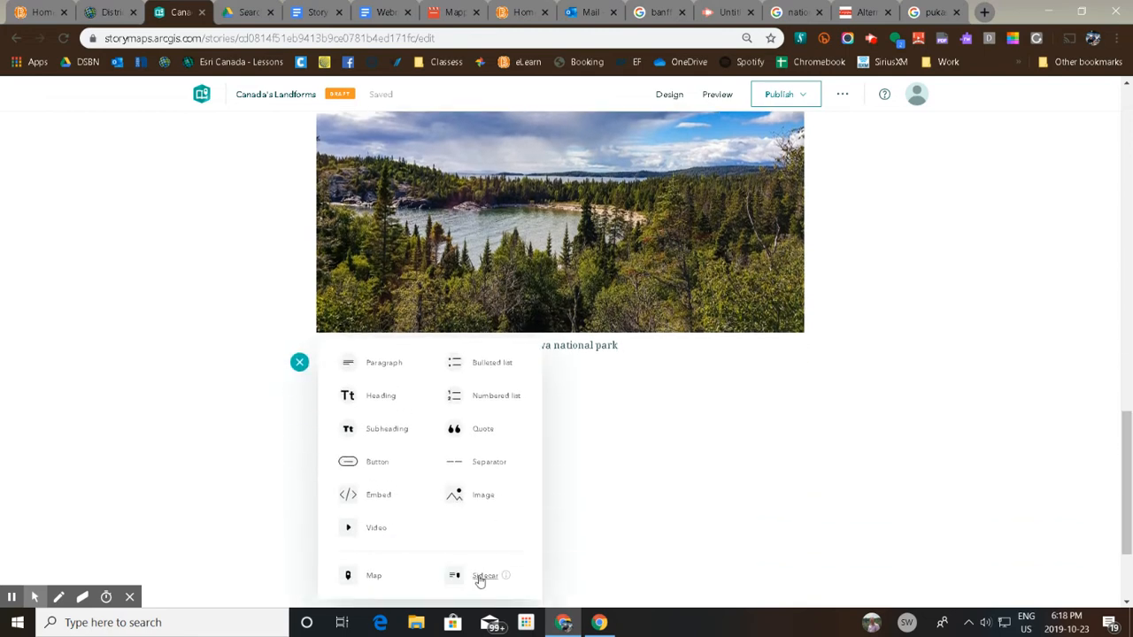
left_click(483, 577)
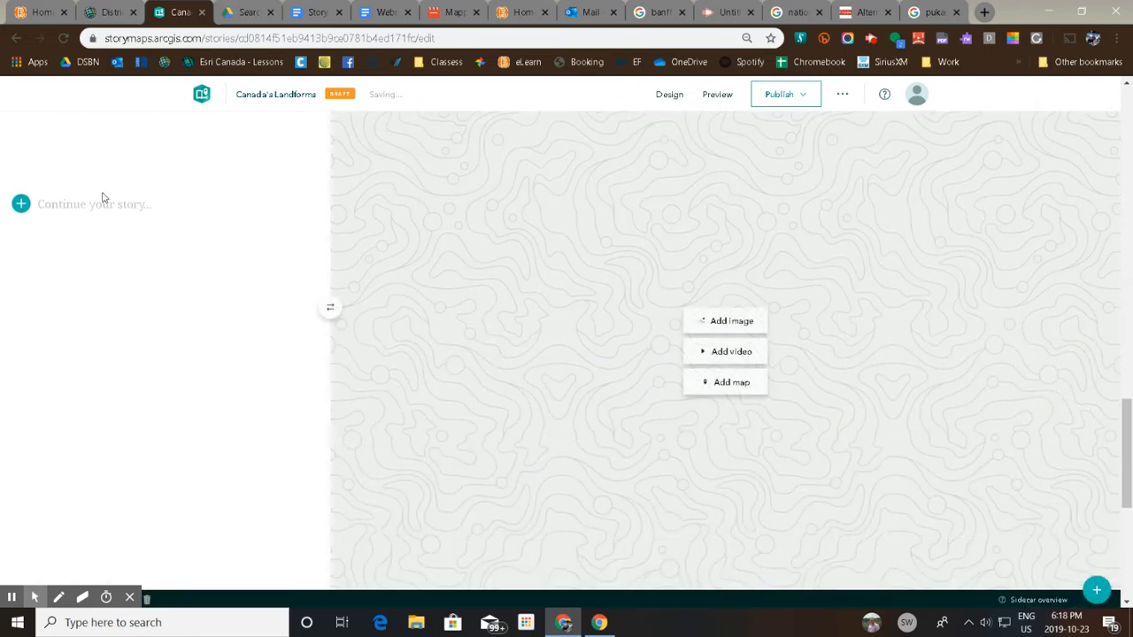
Add a "Location" subheading to the text side of the sidecar's first slide.
left_click(103, 212)
left_click(21, 205)
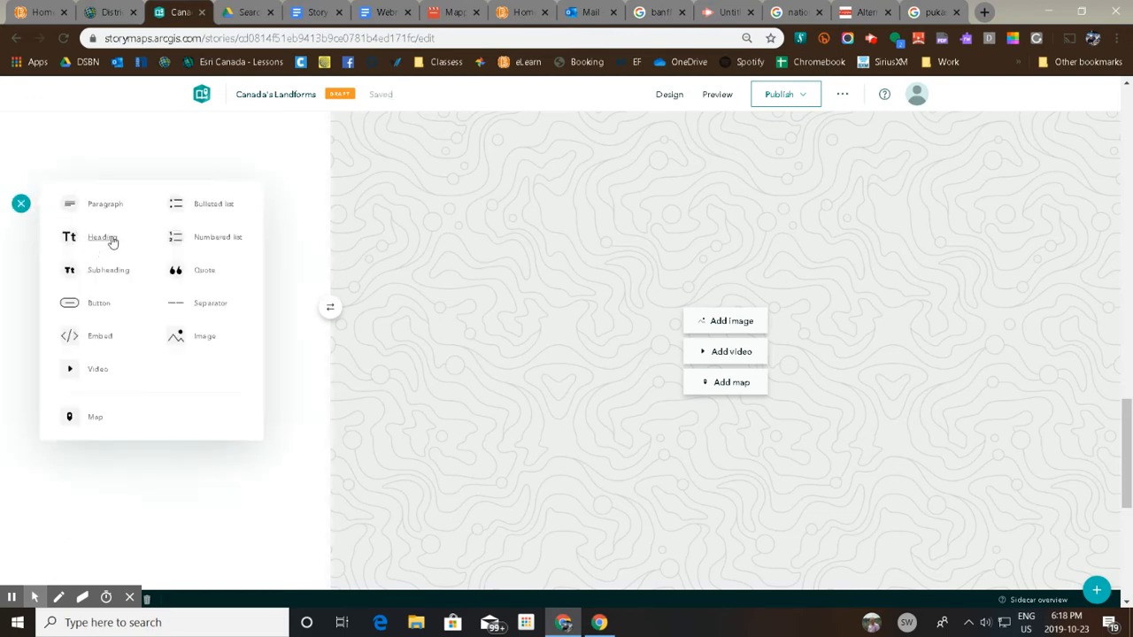
left_click(108, 276)
type("Location")
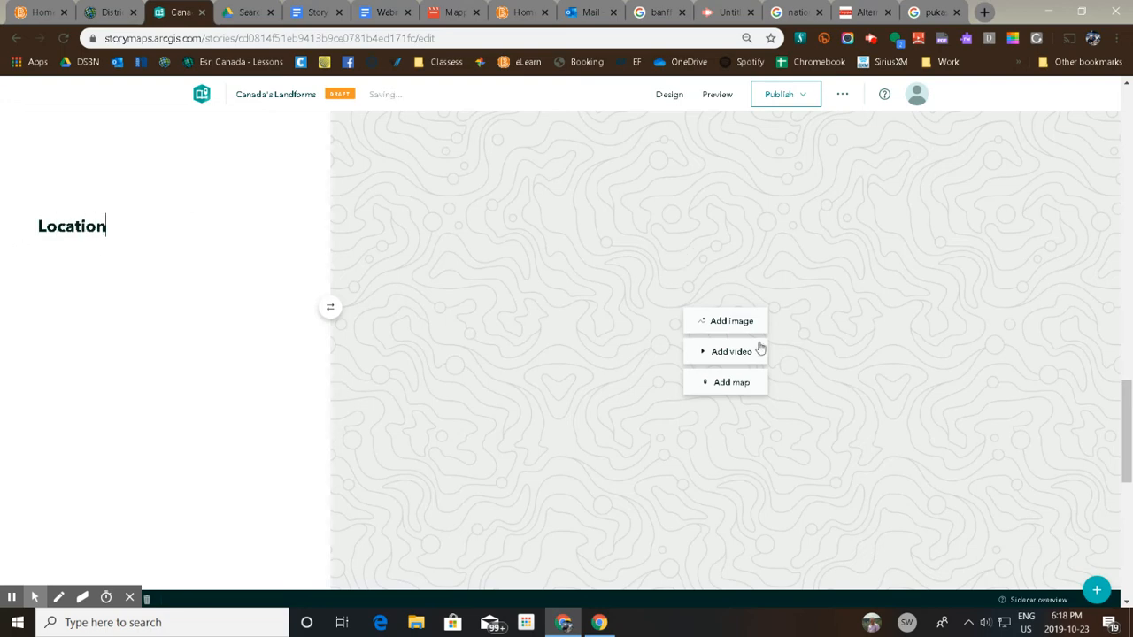
Choose Landform Map of Canada from the saved maps as the media for the Location slide.
left_click(743, 384)
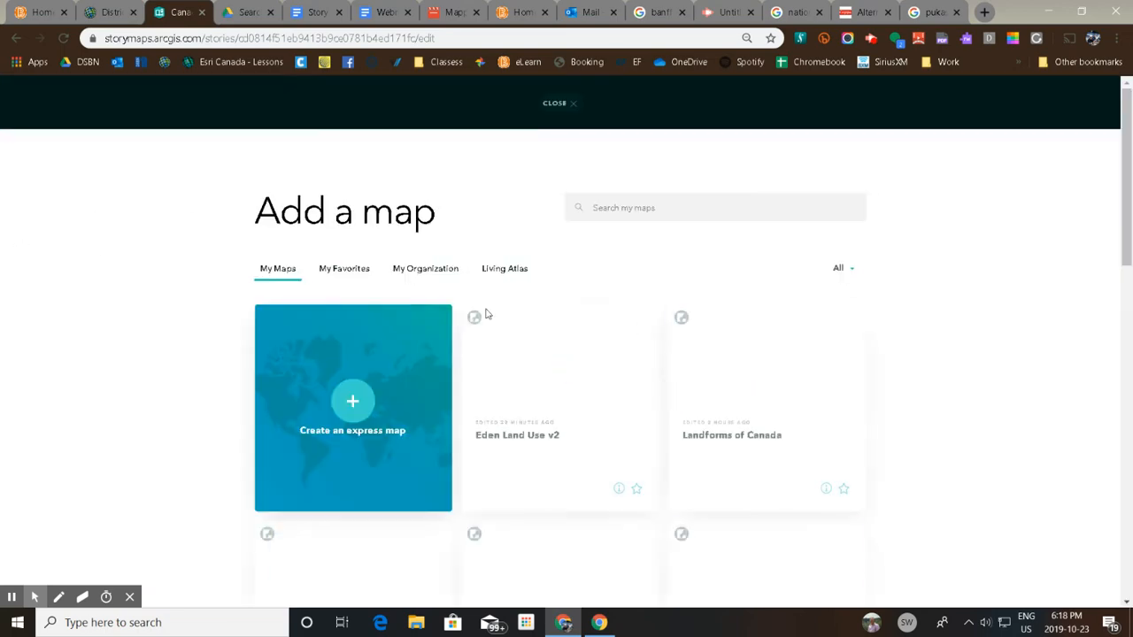
scroll(630, 471, "down", 2)
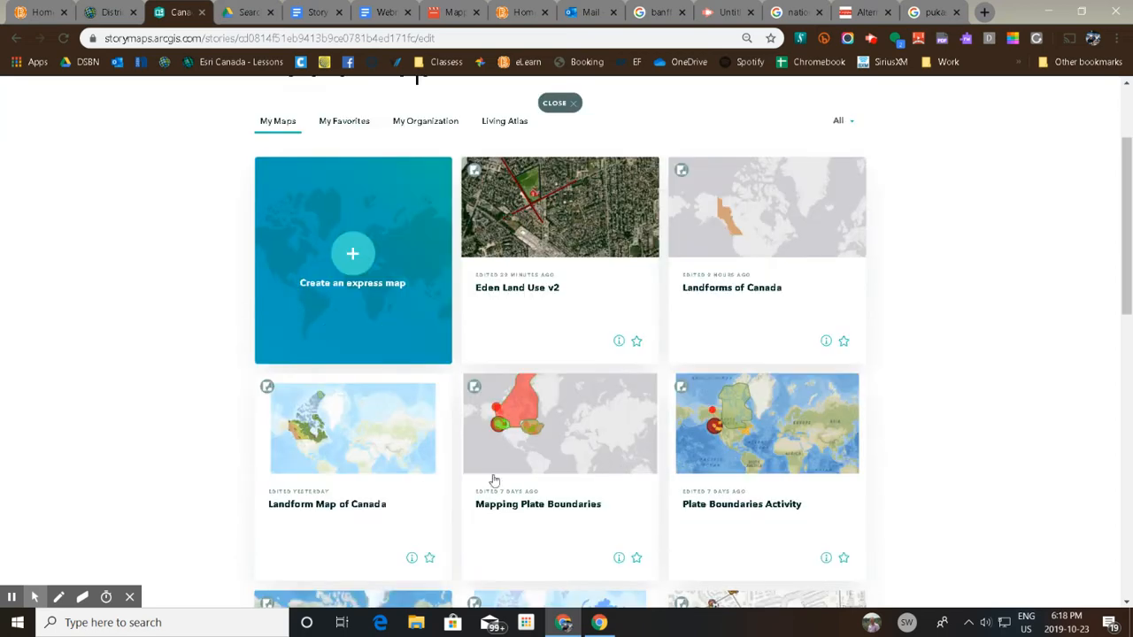
left_click(397, 458)
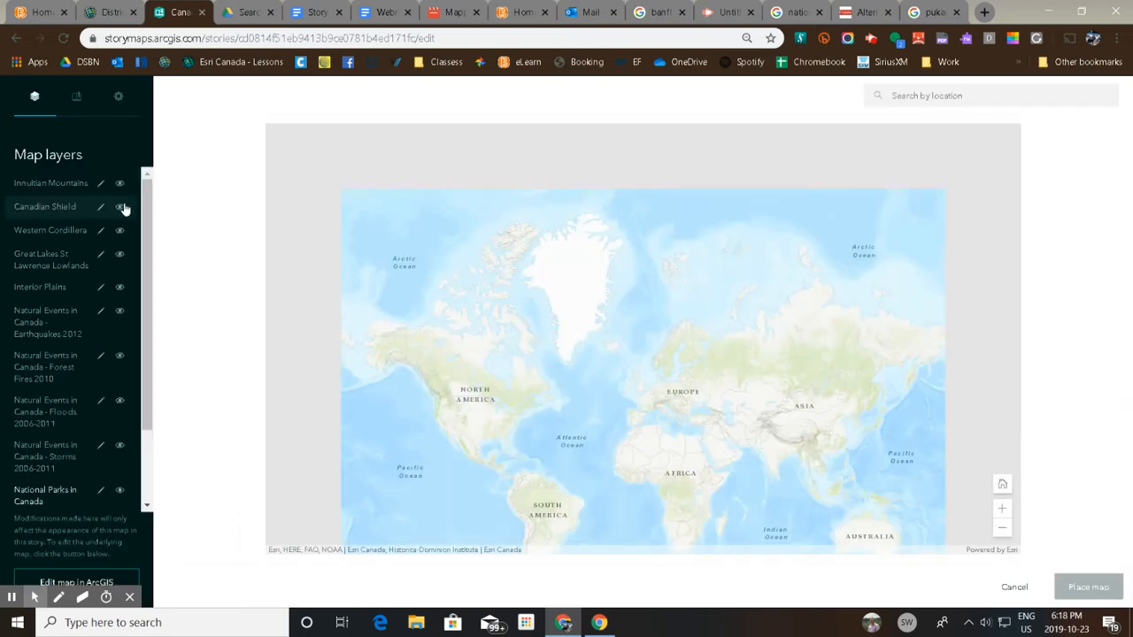
Show the Canadian Shield layer, hide Canada's Physiographic Regions, and place the map framed on the Shield around Hudson Bay.
left_click_drag(148, 225, 157, 384)
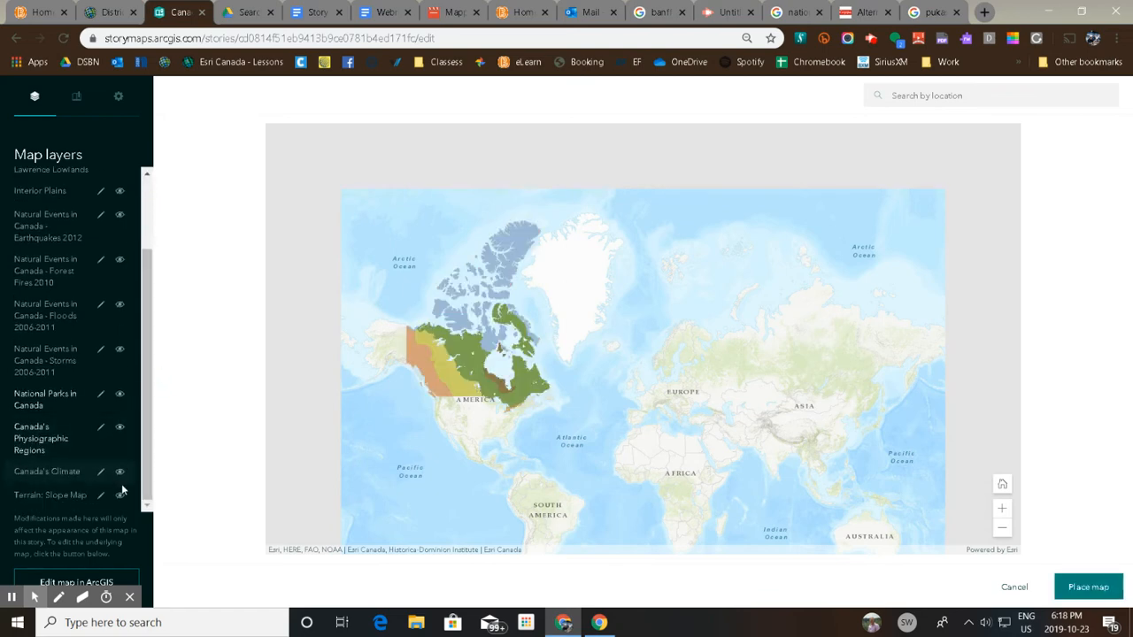
left_click(120, 430)
left_click_drag(500, 375, 742, 362)
scroll(744, 355, "up", 1)
scroll(744, 356, "up", 1)
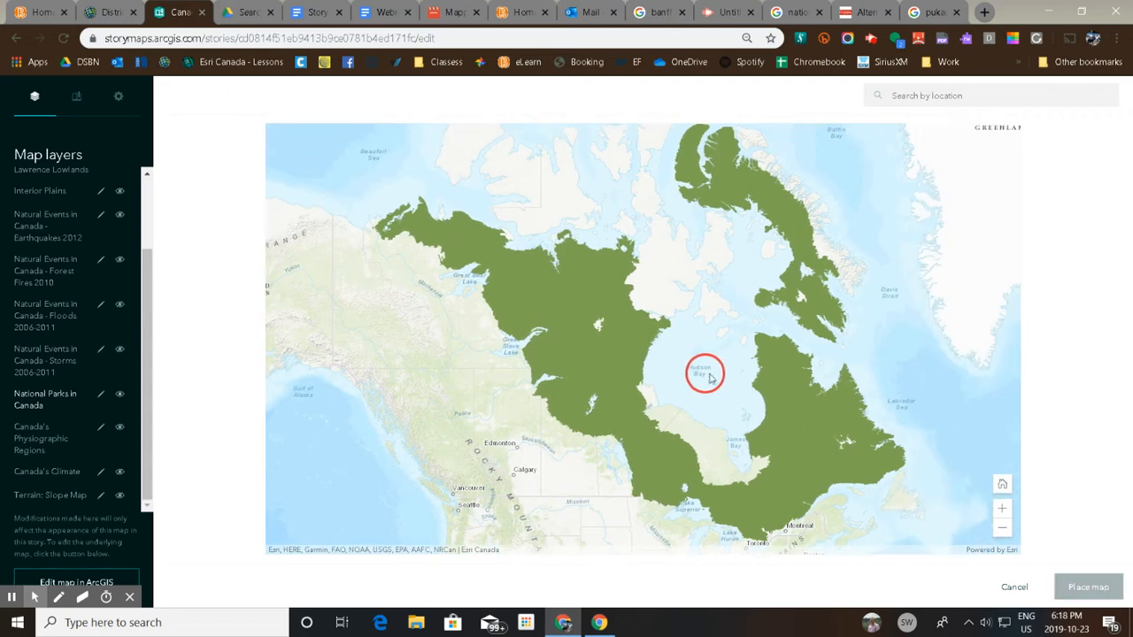
left_click(1087, 590)
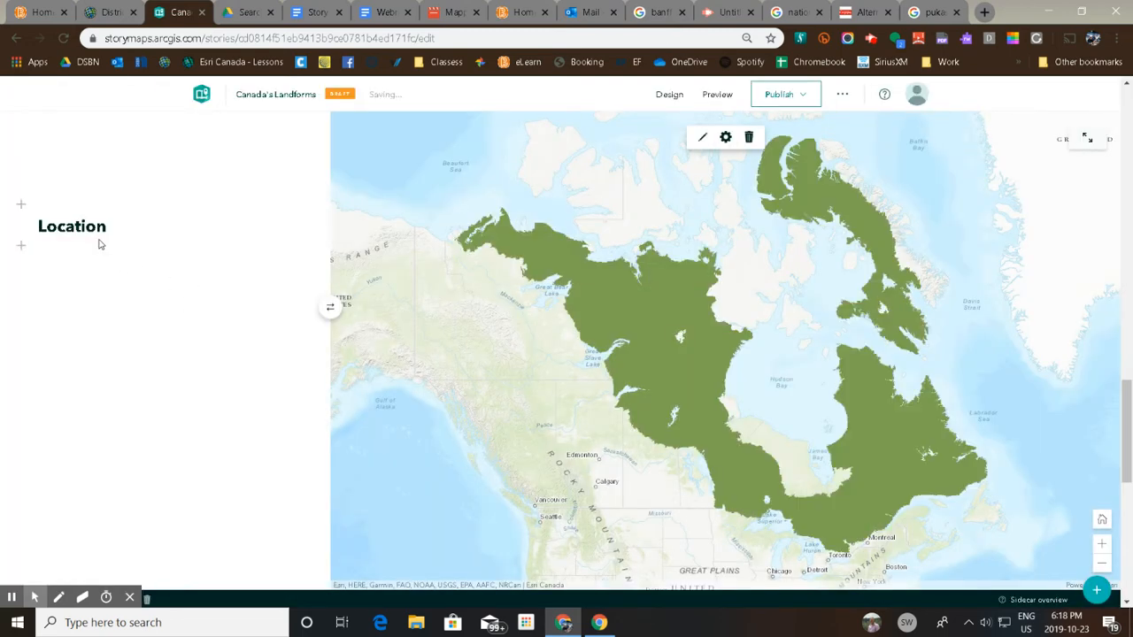
Add the placeholder paragraph "Description" below the Location subheading on the map slide.
left_click(116, 224)
key("Return")
type("Description")
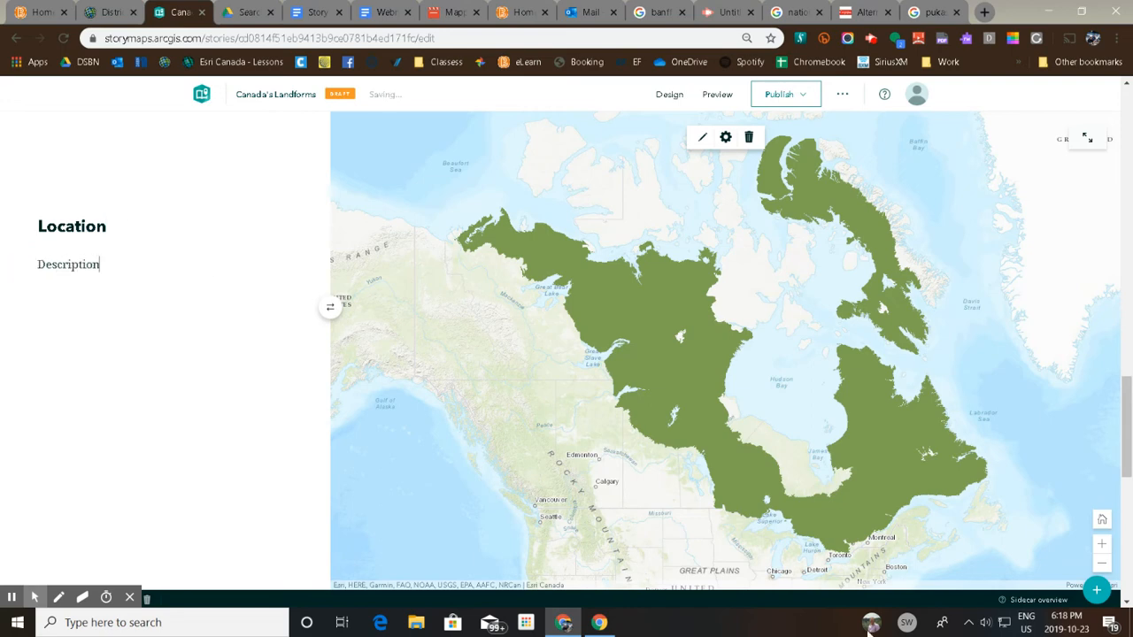
Add a second sidecar slide and give it an "Appearance" subheading.
left_click(1097, 591)
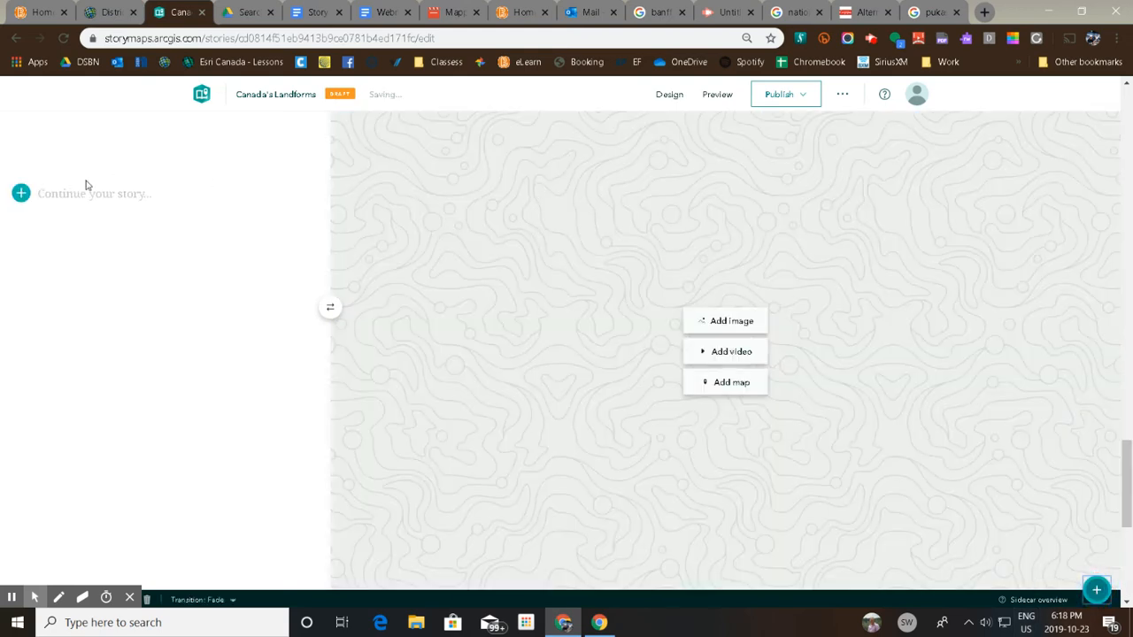
left_click(21, 193)
left_click(108, 260)
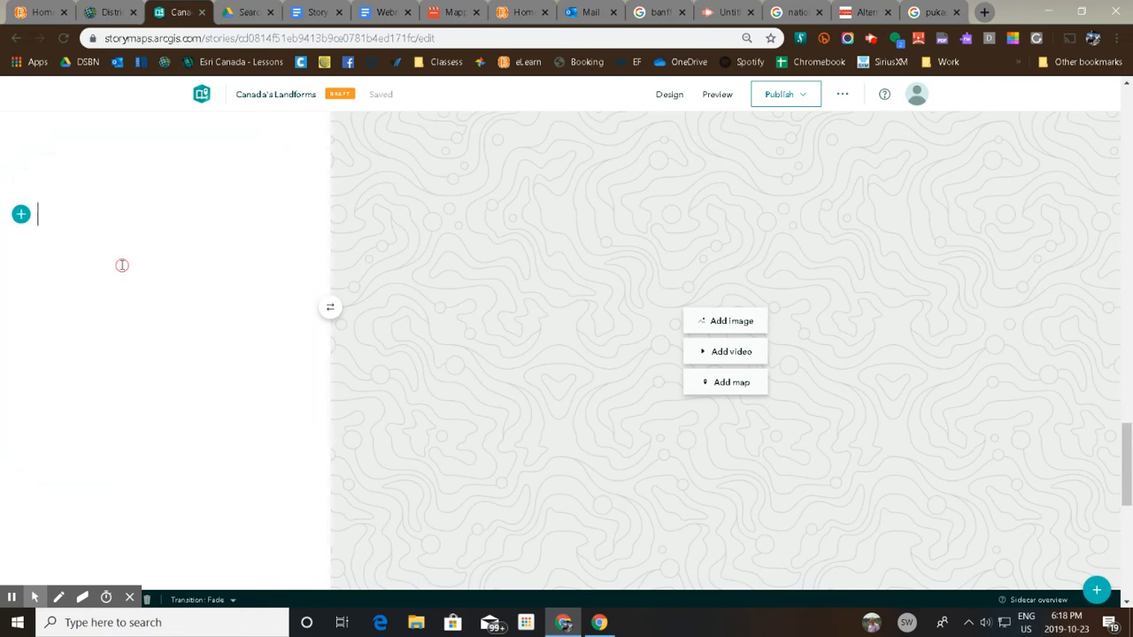
type("Appear")
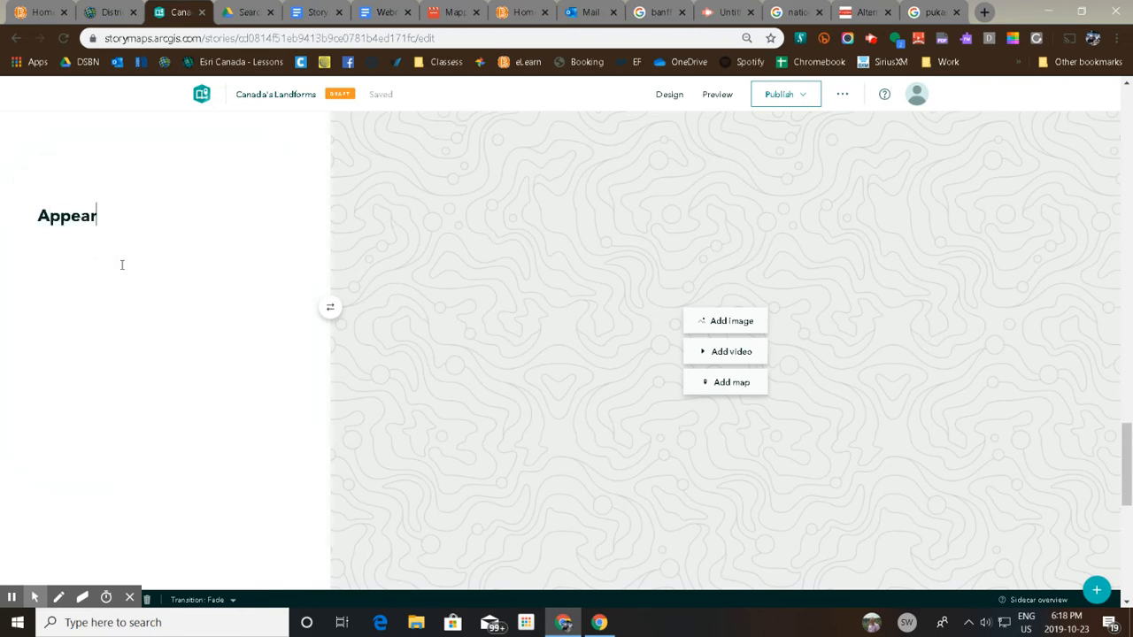
type("ance")
key("Return")
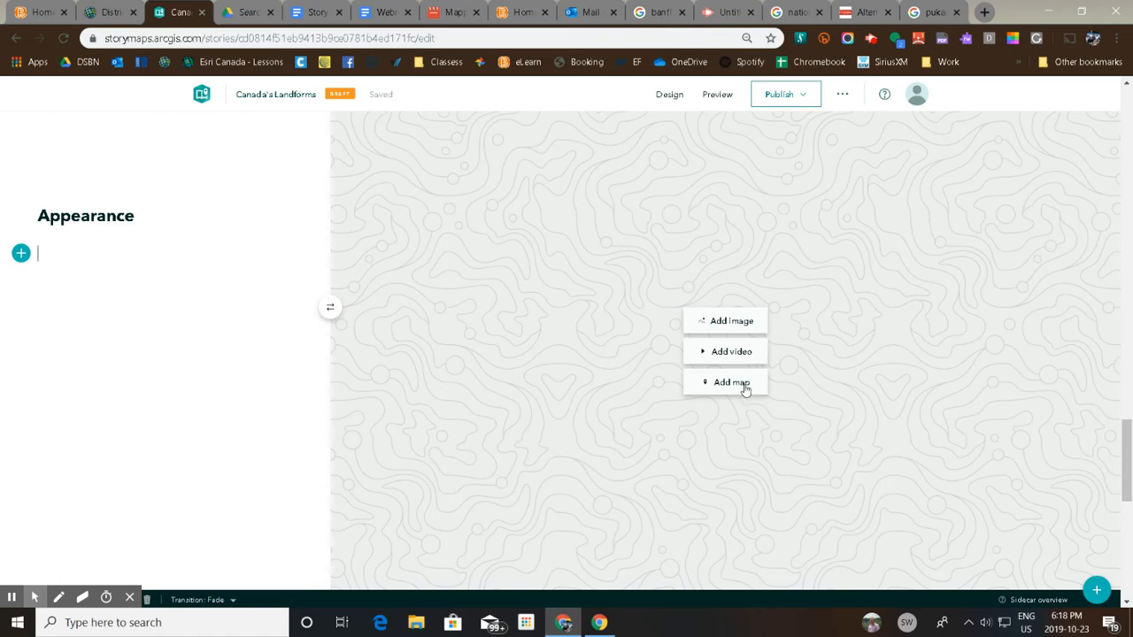
Insert the second of the two Pukaskwa National Park JPG files as the Appearance slide's media.
left_click(746, 323)
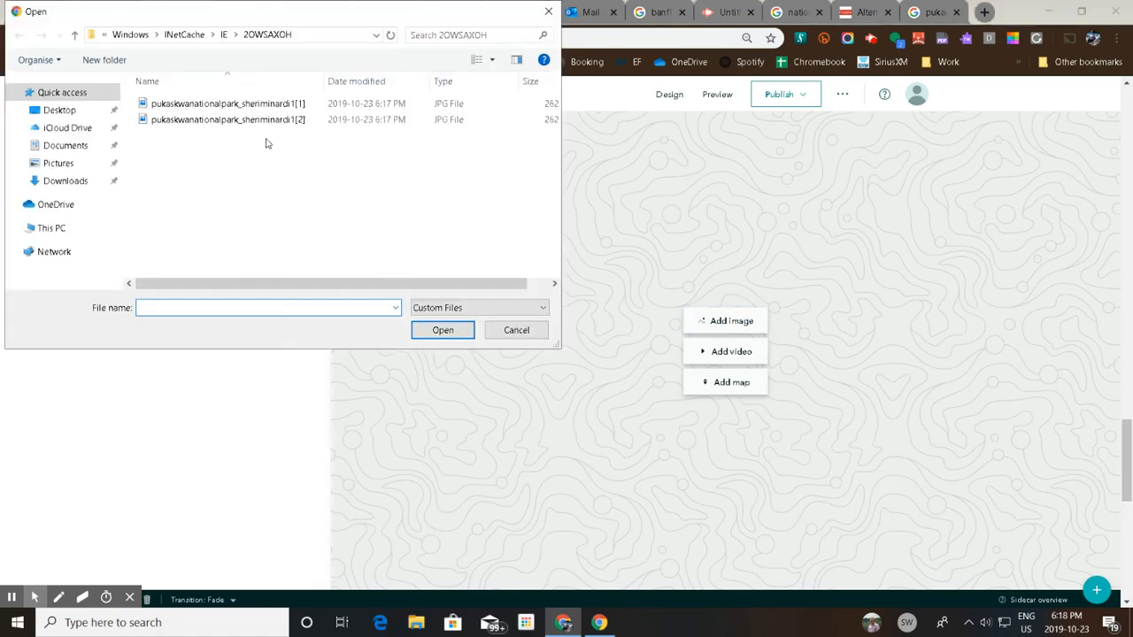
left_click(225, 122)
left_click(443, 330)
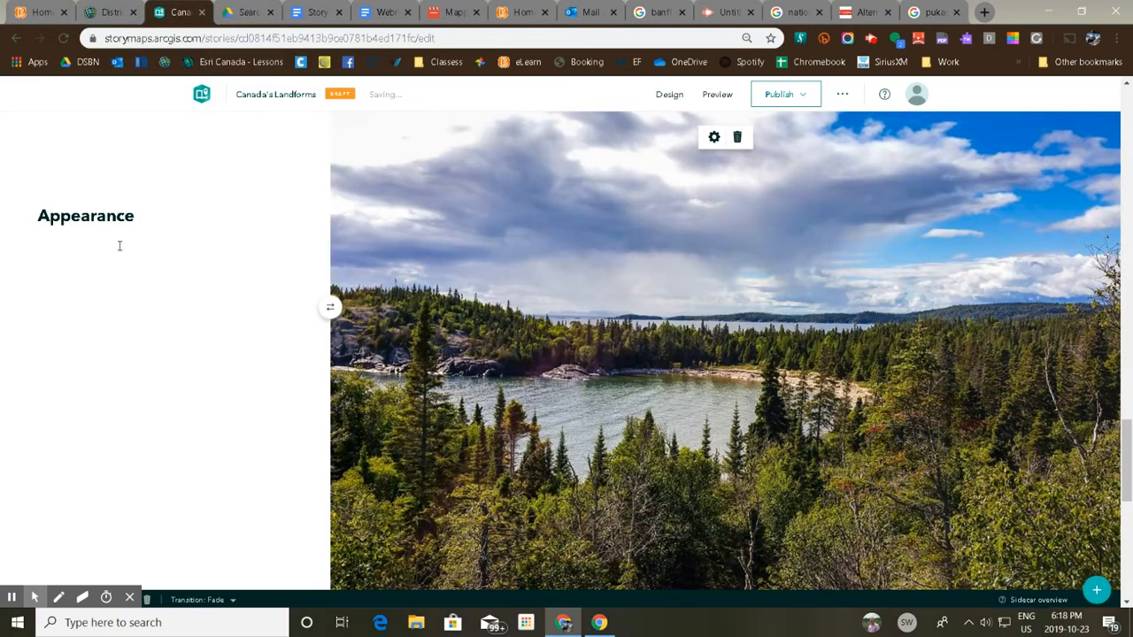
Add a placeholder description paragraph below the Appearance subheading on the photo slide.
left_click(143, 214)
key("Return")
type("Desc")
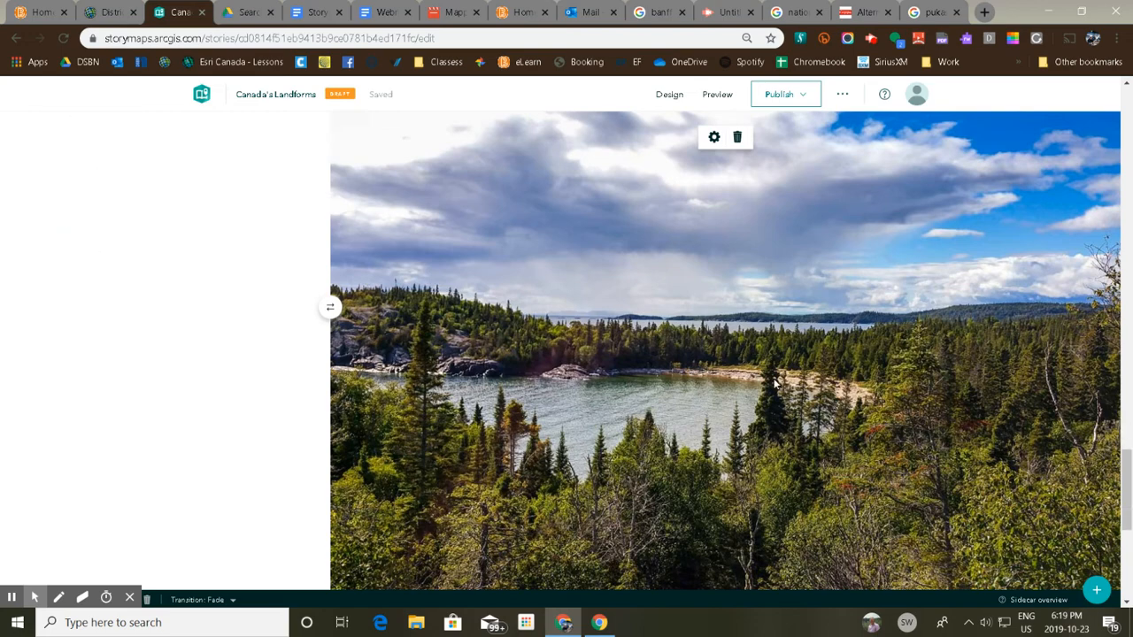
Insert a separator below the sidecar to close the Canadian Shield section.
scroll(781, 388, "down", 5)
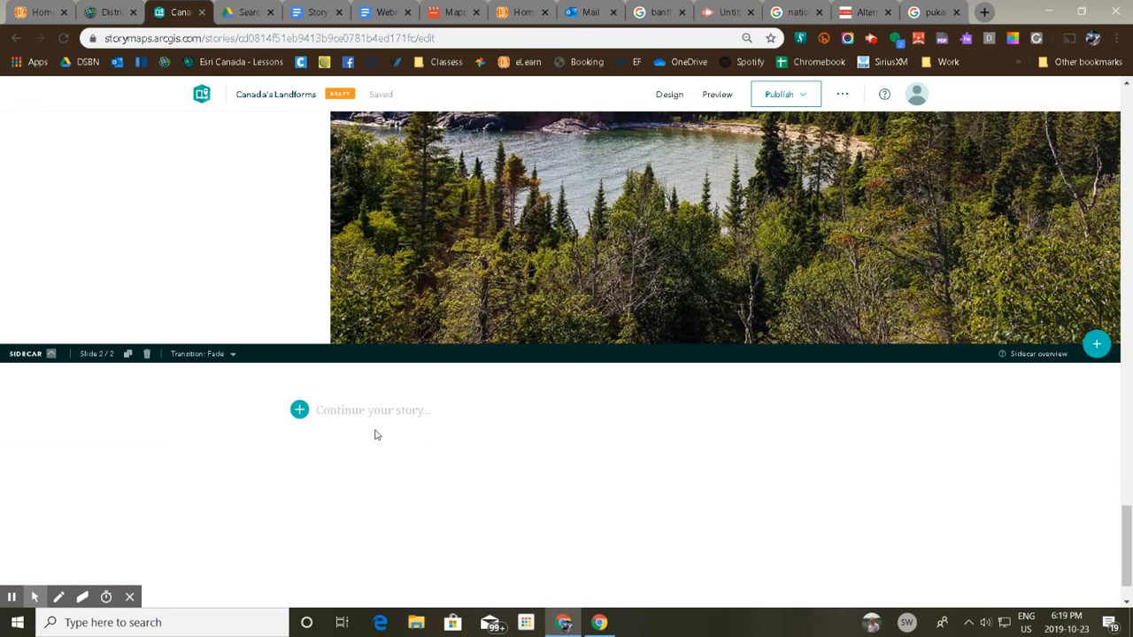
left_click(299, 410)
left_click(493, 459)
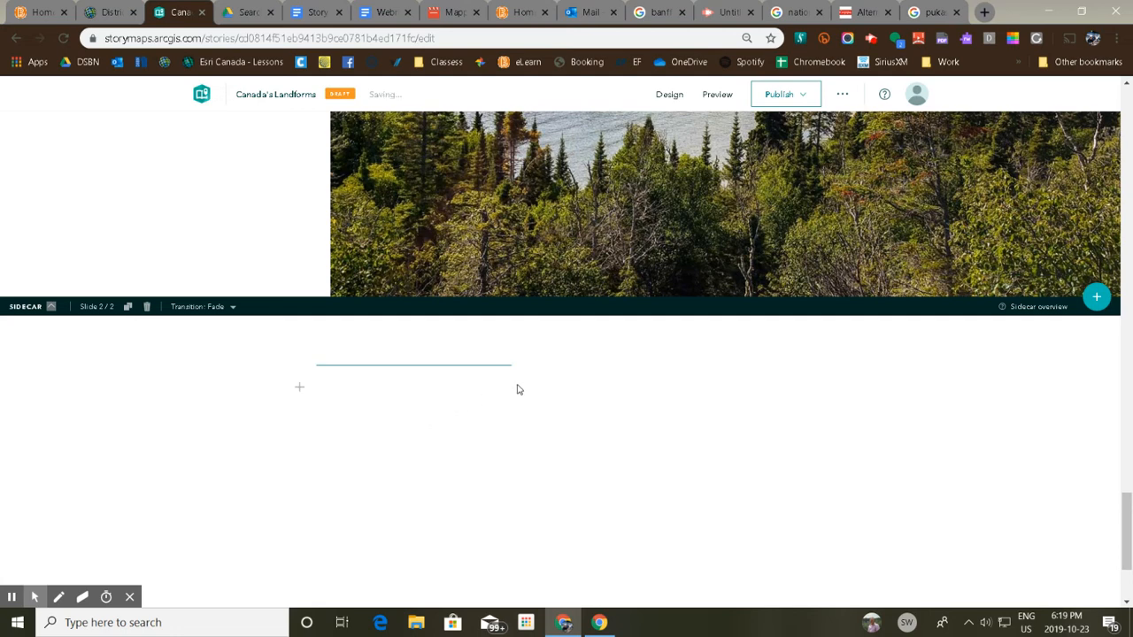
Add the heading "Interior Plains" below the separator.
left_click(299, 387)
left_click(375, 400)
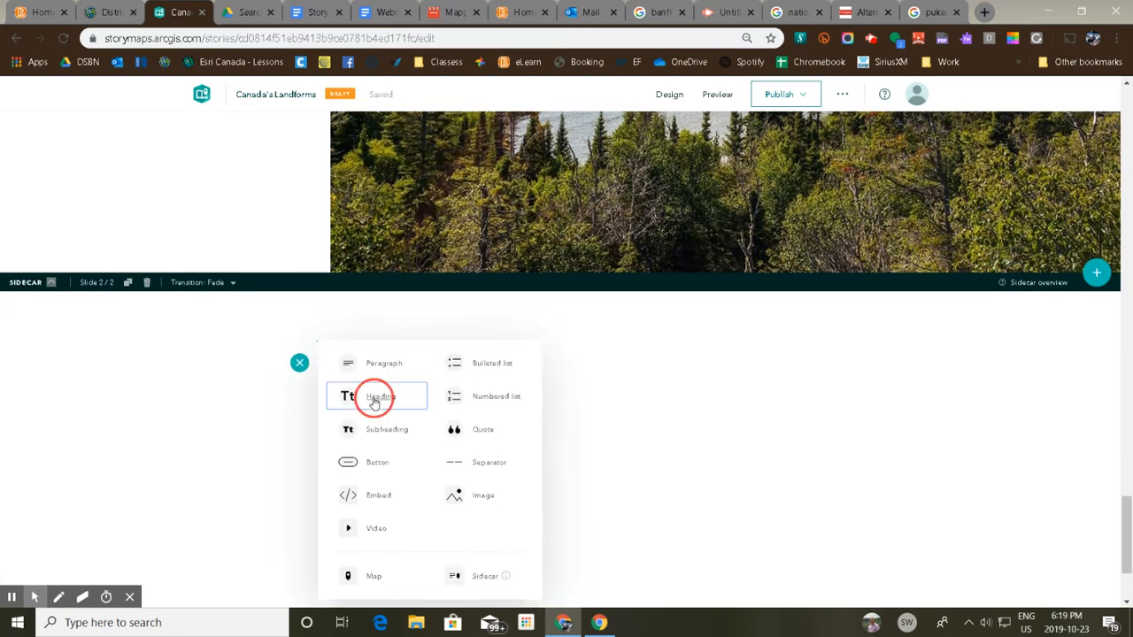
type("Int")
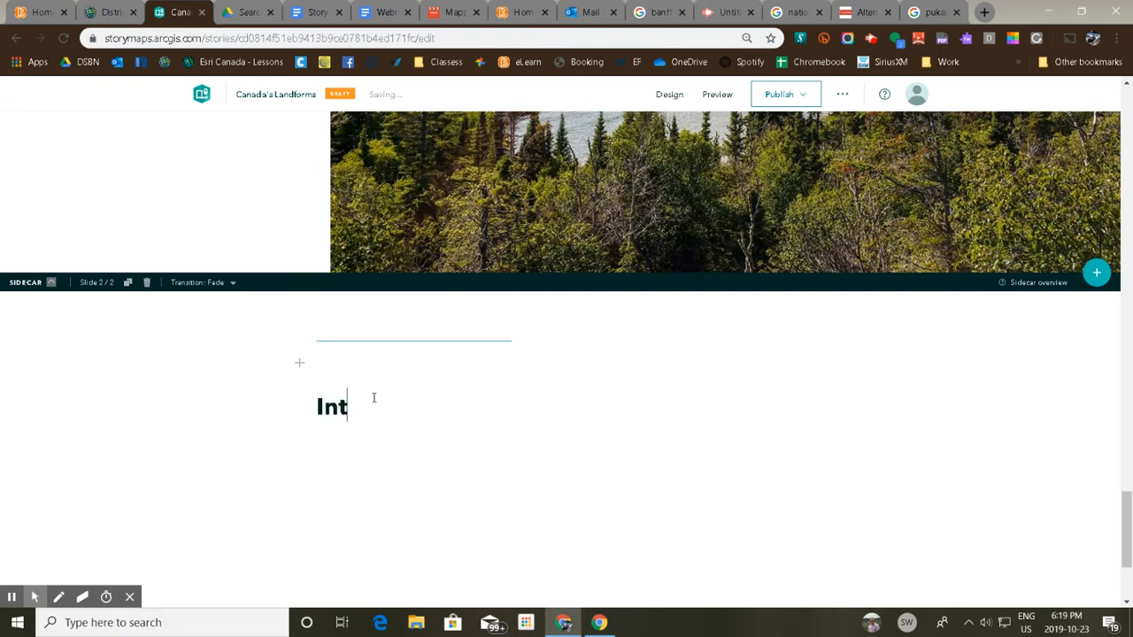
type("erior Plains")
key("Return")
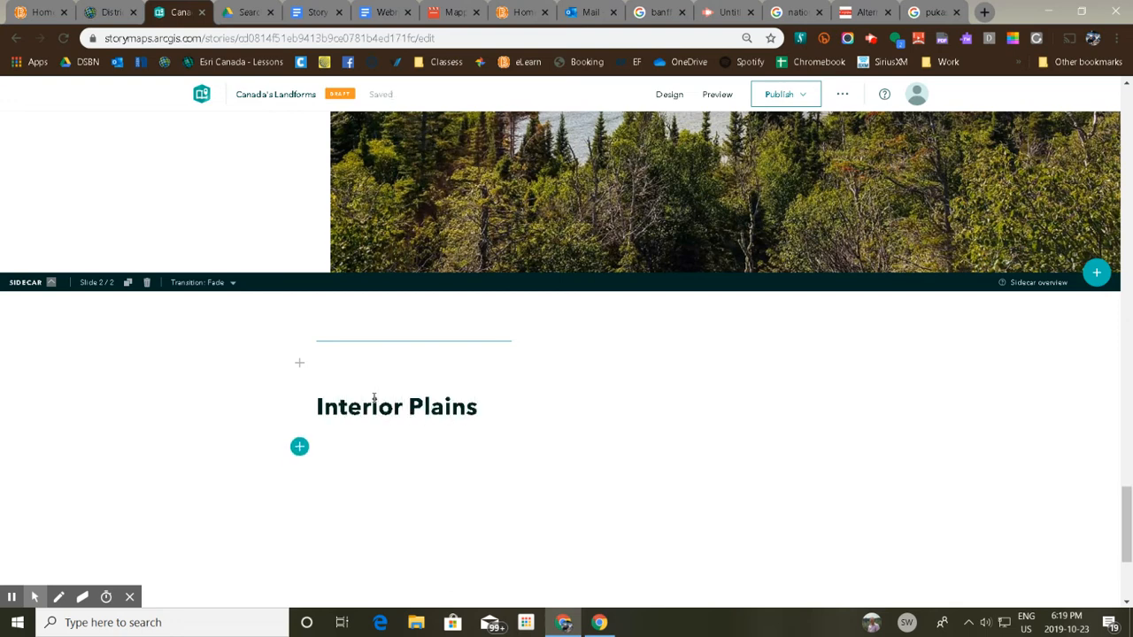
Add a "Location" subheading under the Interior Plains heading.
left_click(300, 448)
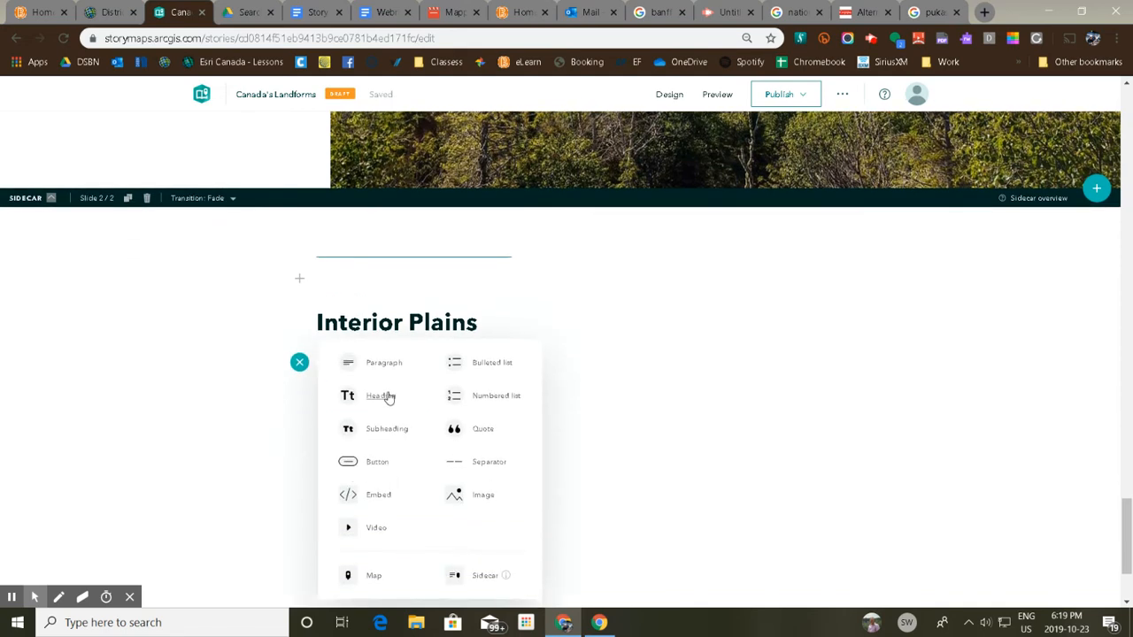
left_click(386, 395)
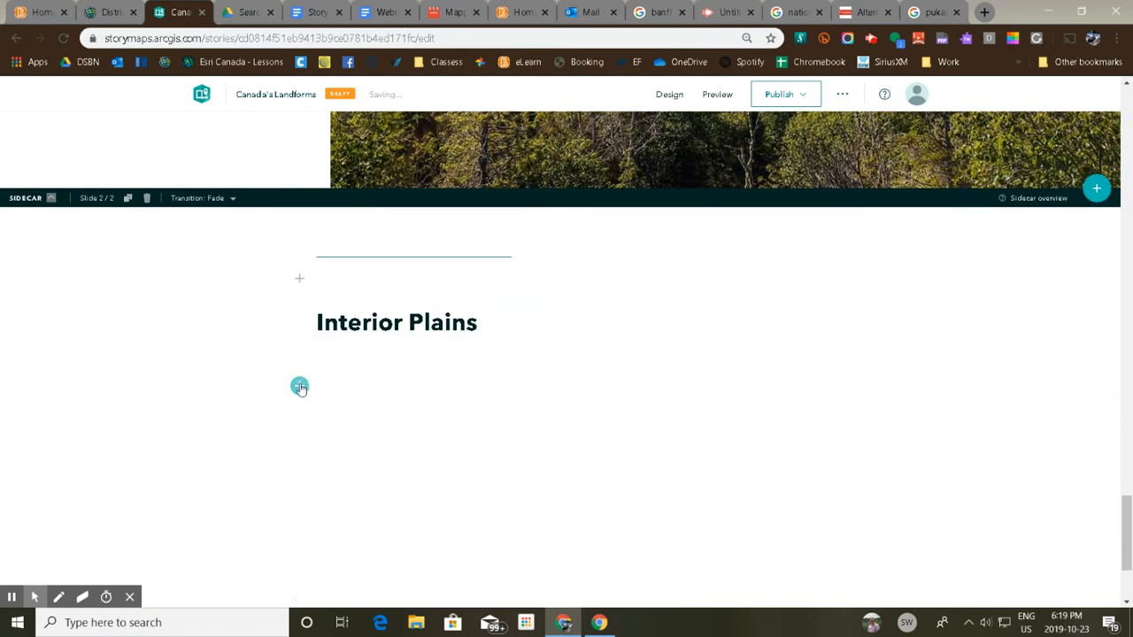
left_click(299, 386)
left_click(386, 429)
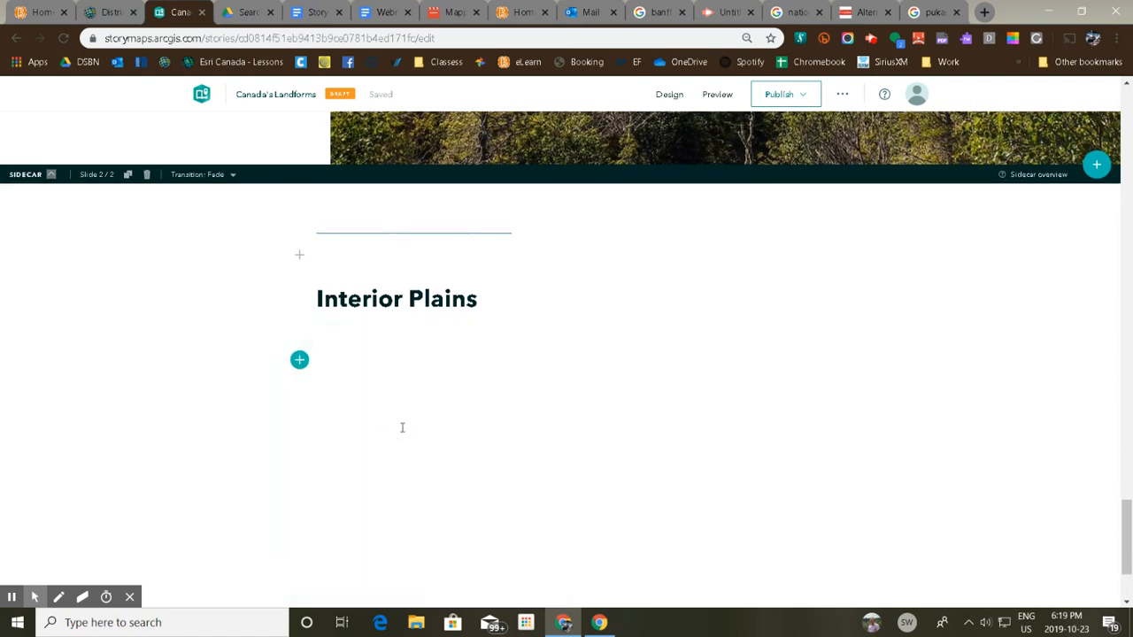
type("Location")
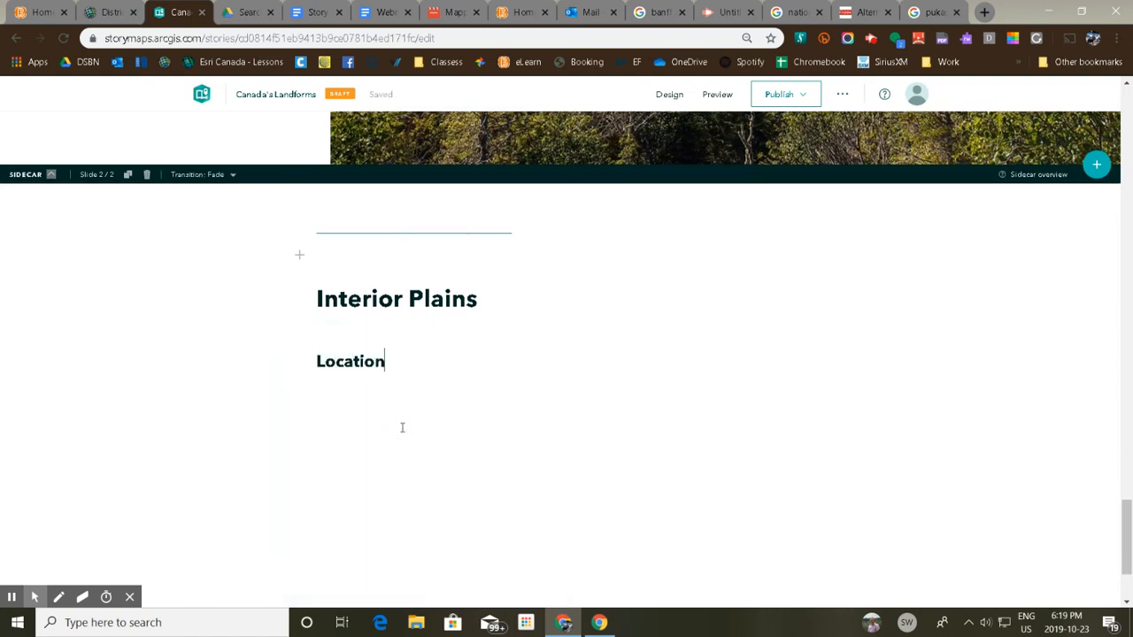
key("Return")
Look at the story's sharing options for publishing and leave it unpublished.
scroll(832, 311, "up", 3)
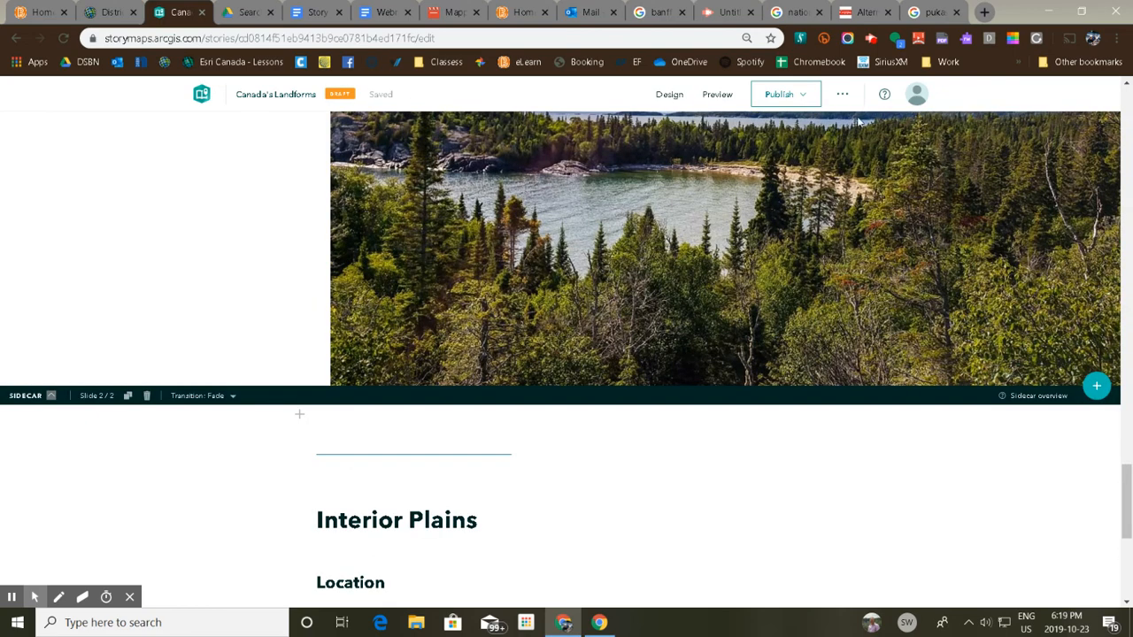
left_click(784, 96)
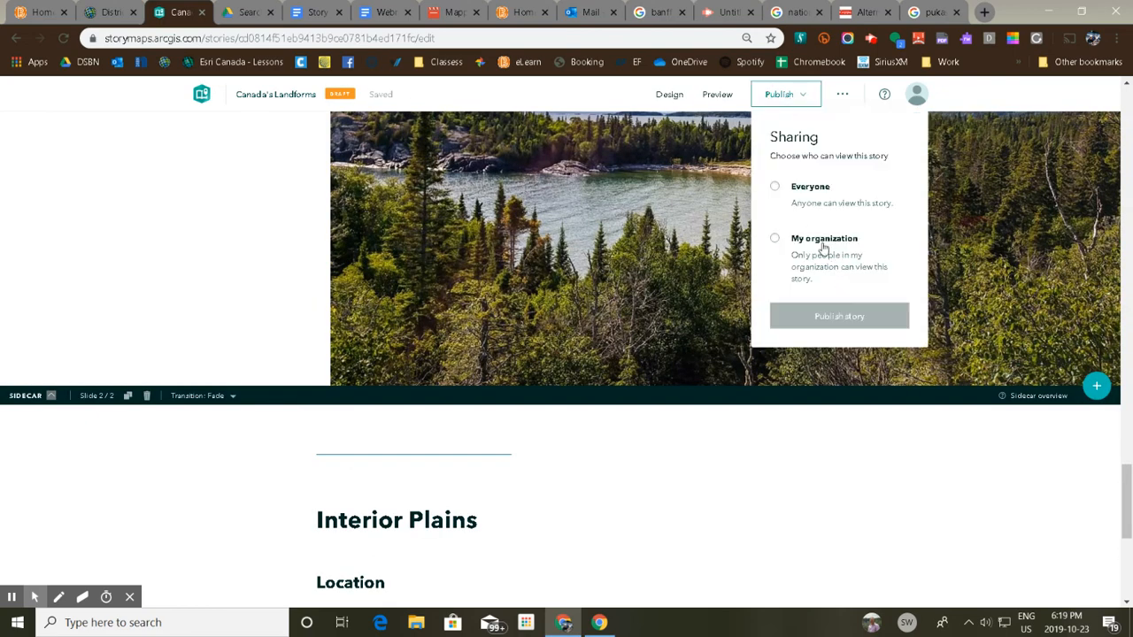
left_click(863, 448)
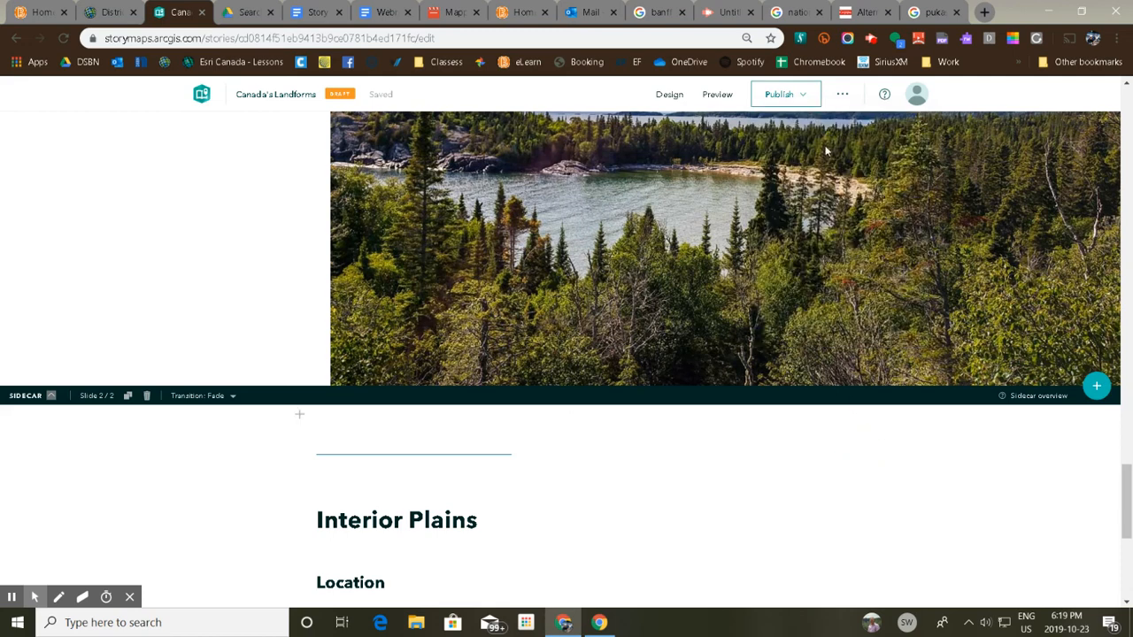
Set the story's design theme to Ridgeline after trying Obsidian.
left_click(670, 94)
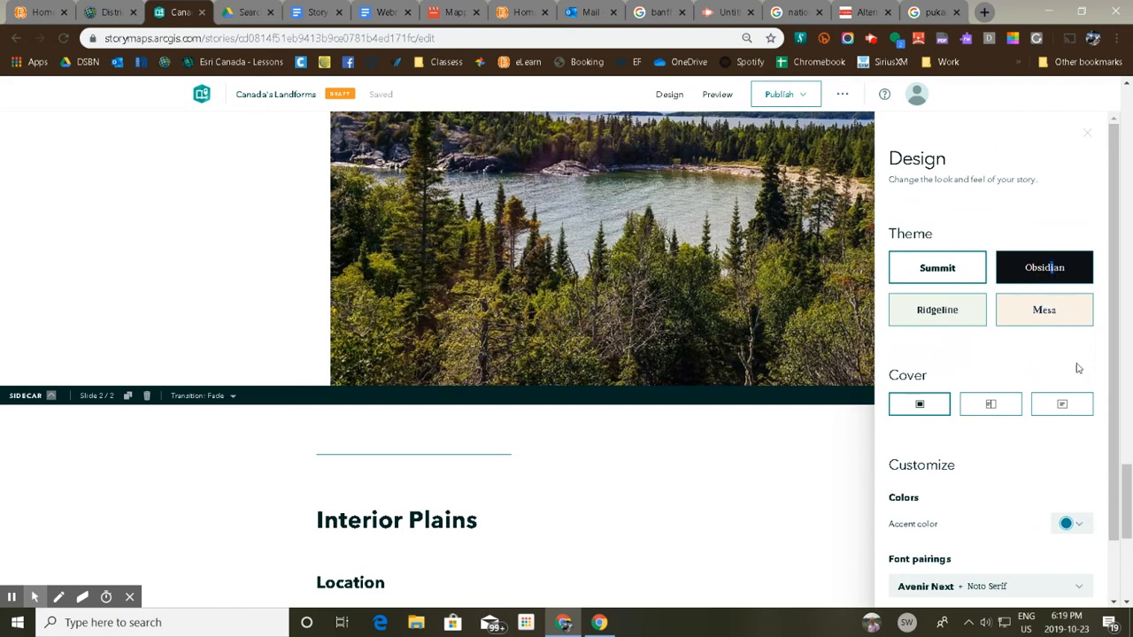
left_click(1071, 271)
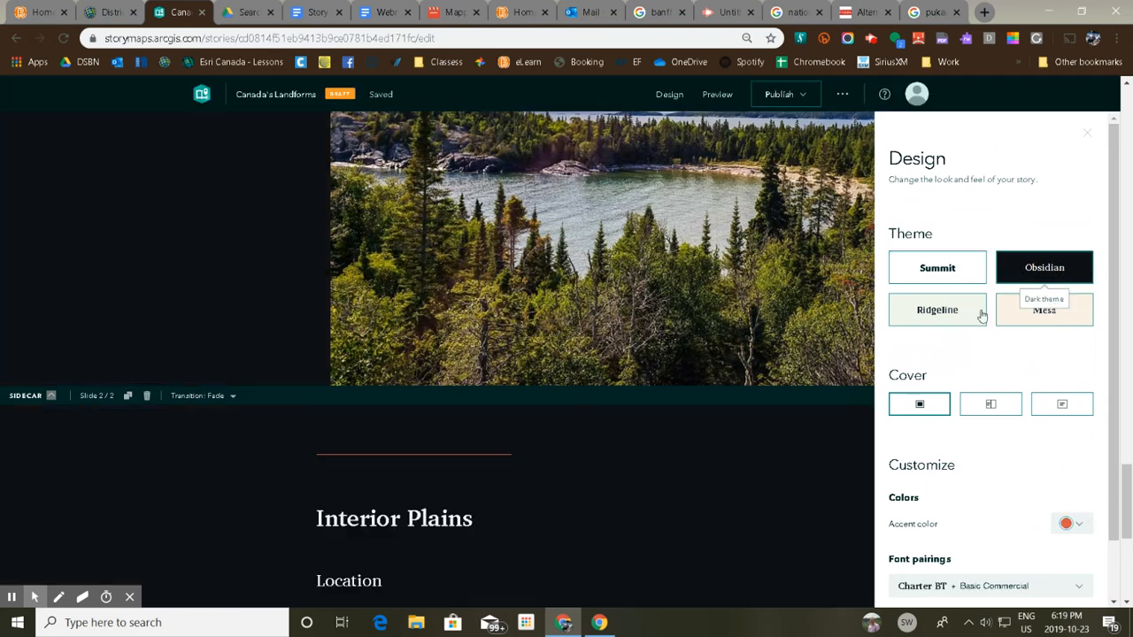
left_click(958, 313)
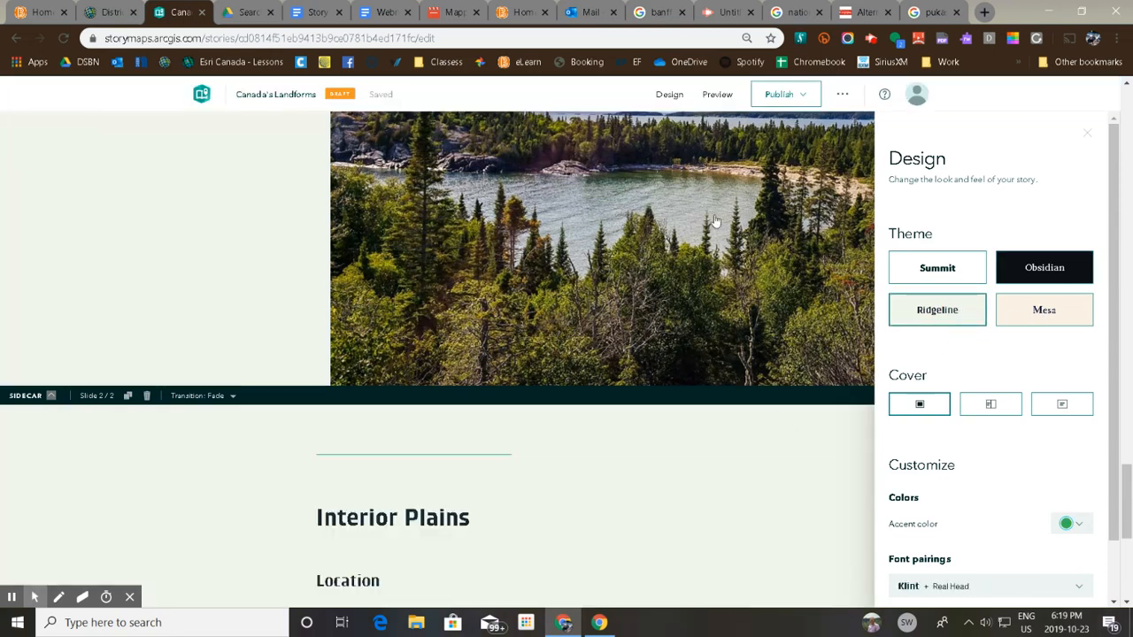
Preview the story and review it from the cover down through the Canadian Shield section.
left_click(717, 94)
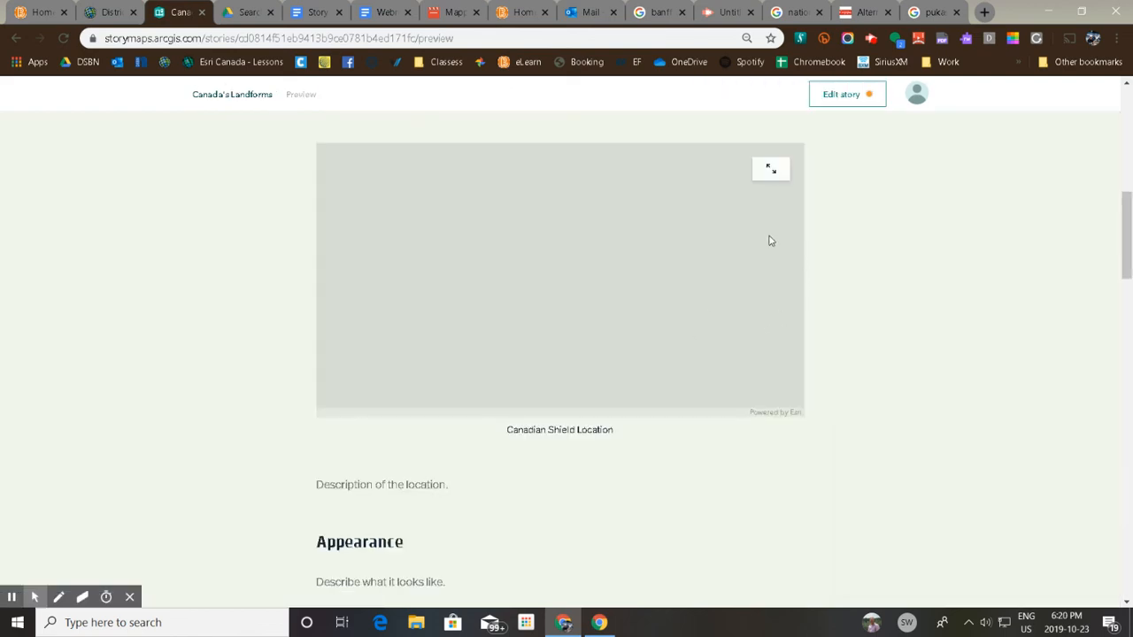
scroll(902, 270, "up", 15)
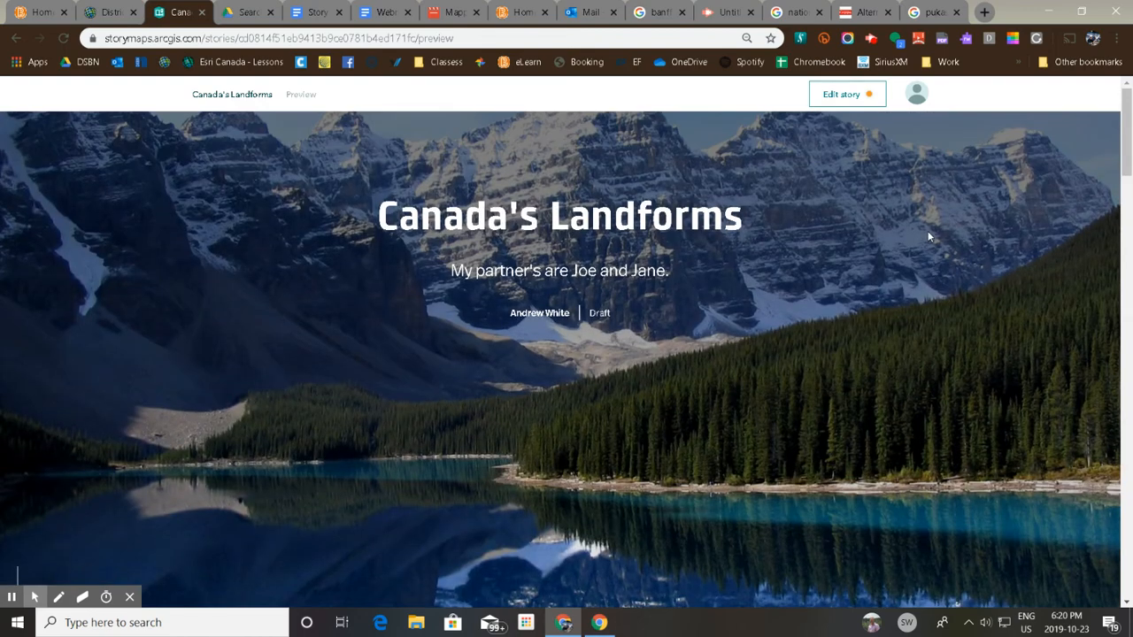
scroll(928, 234, "down", 1)
scroll(927, 235, "down", 4)
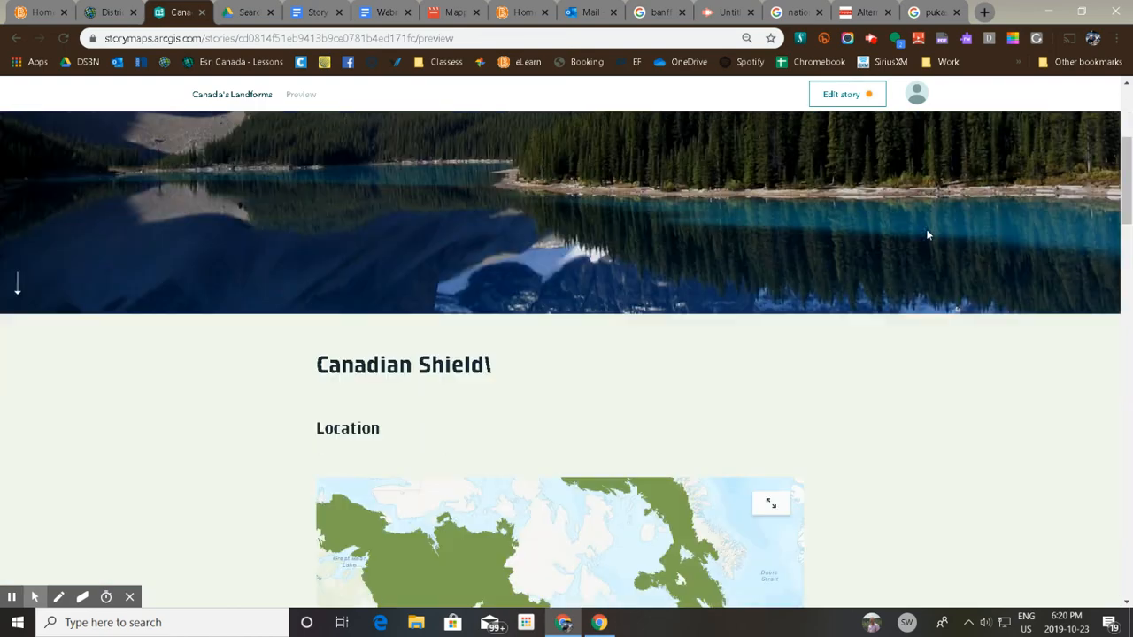
scroll(928, 235, "down", 5)
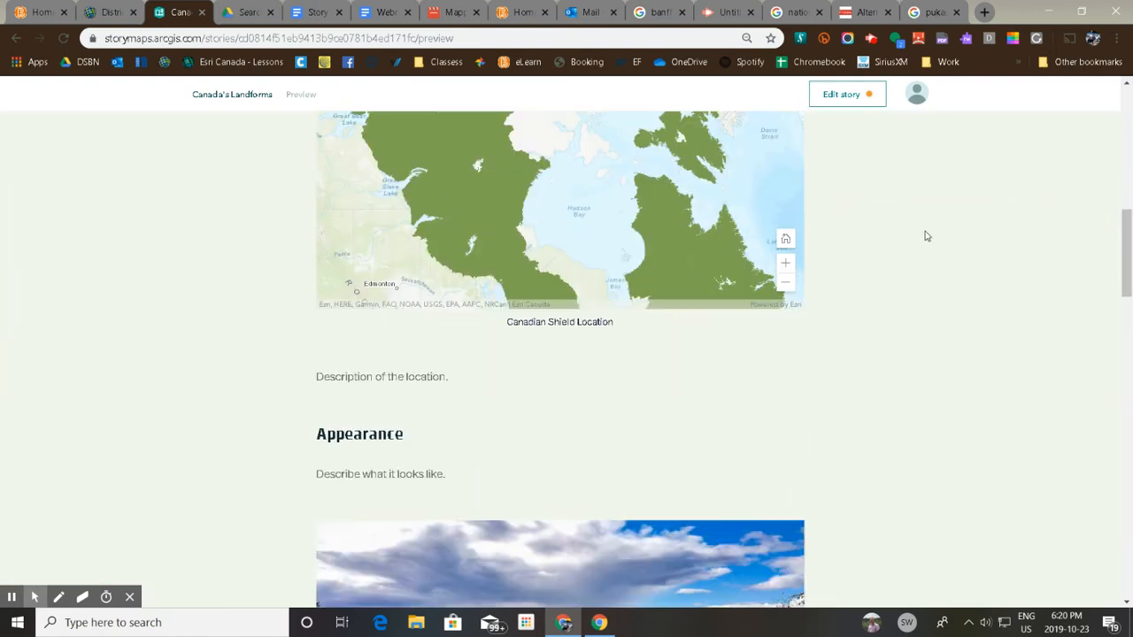
Review the rest of the story preview, from the Canadian Shield photo through the sidecar's Location and Appearance slides to the Interior Plains section.
scroll(926, 235, "down", 6)
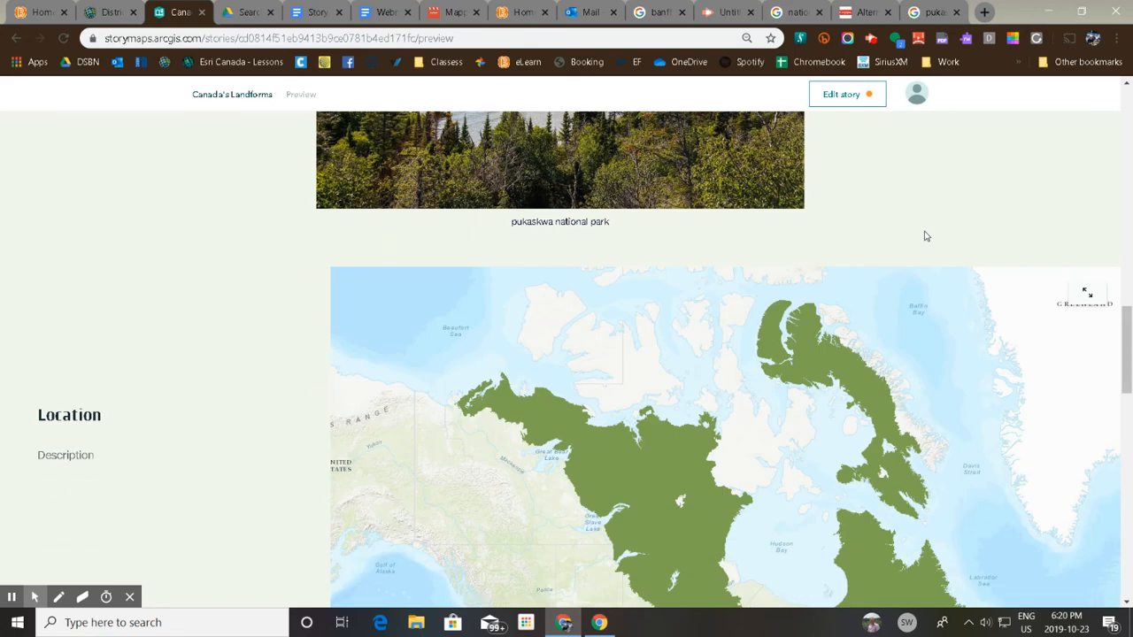
scroll(926, 235, "up", 1)
scroll(926, 235, "down", 2)
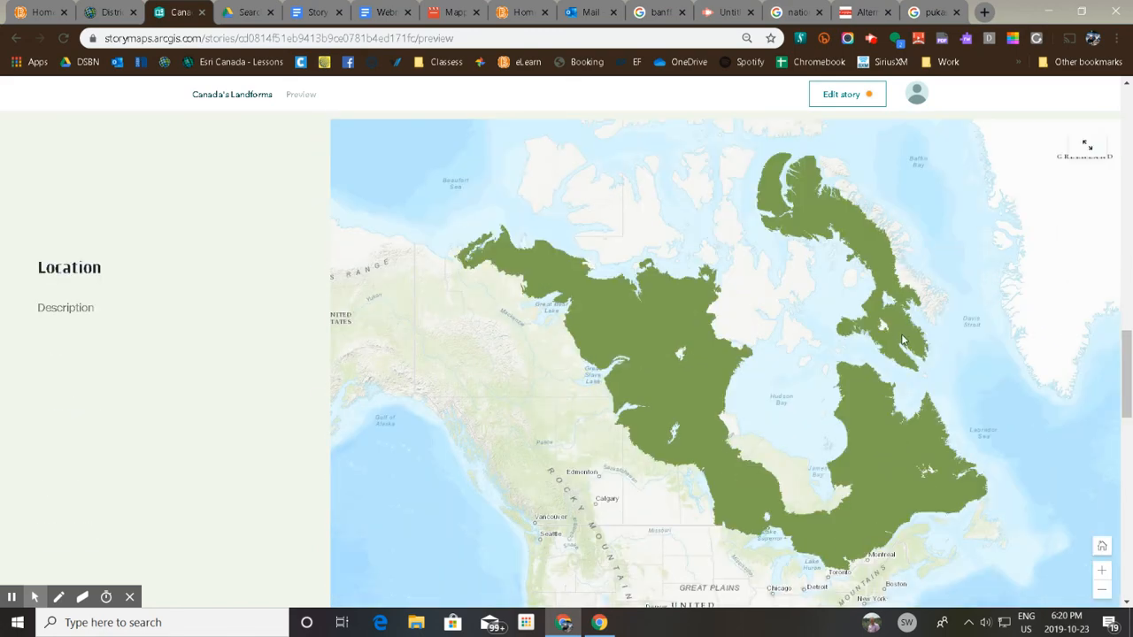
scroll(902, 339, "down", 2)
scroll(903, 339, "up", 10)
scroll(904, 334, "down", 1)
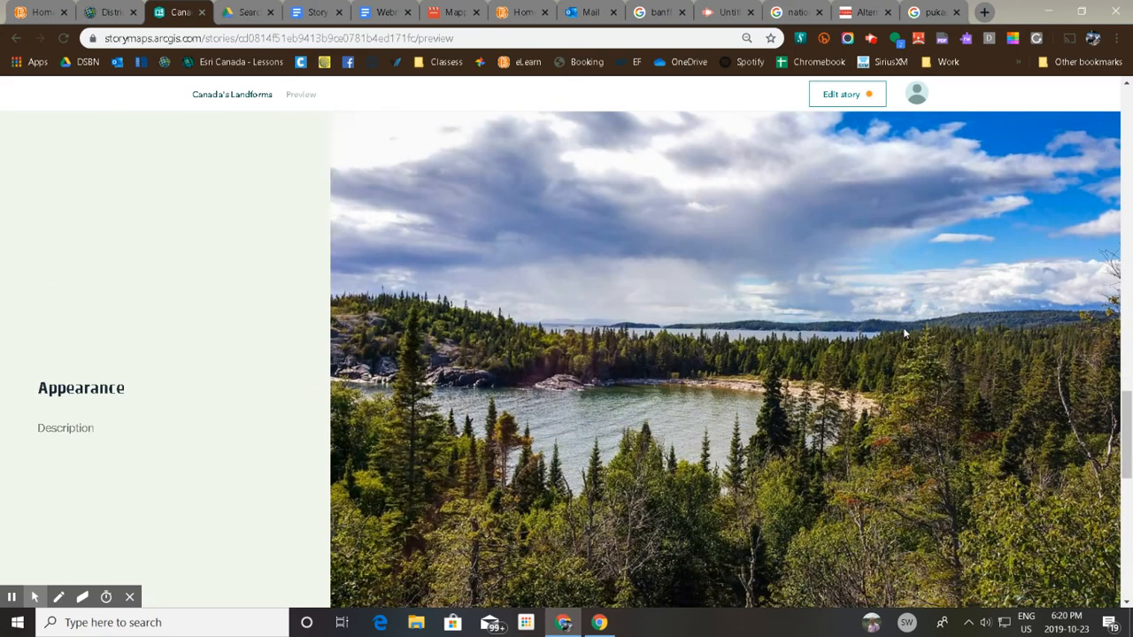
scroll(905, 333, "down", 4)
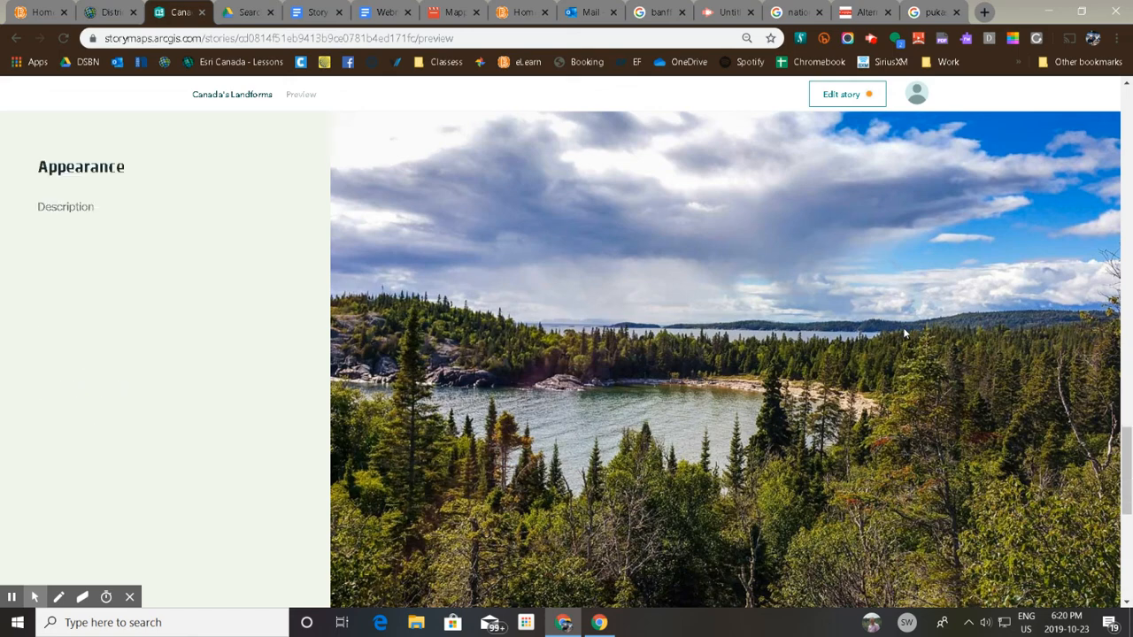
scroll(905, 332, "down", 5)
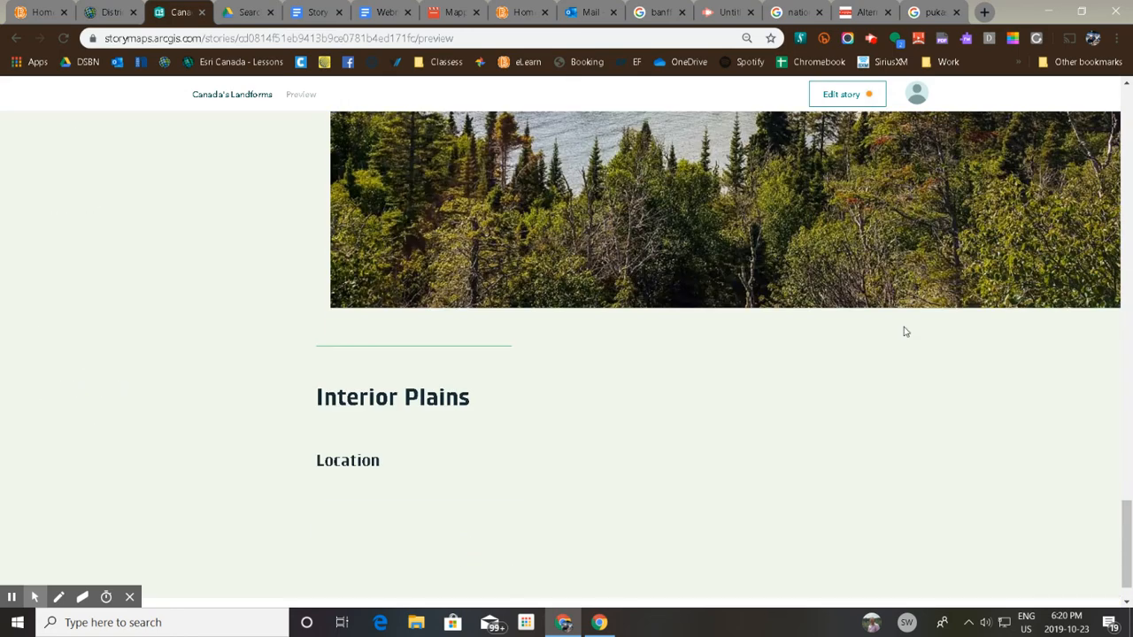
scroll(904, 332, "down", 1)
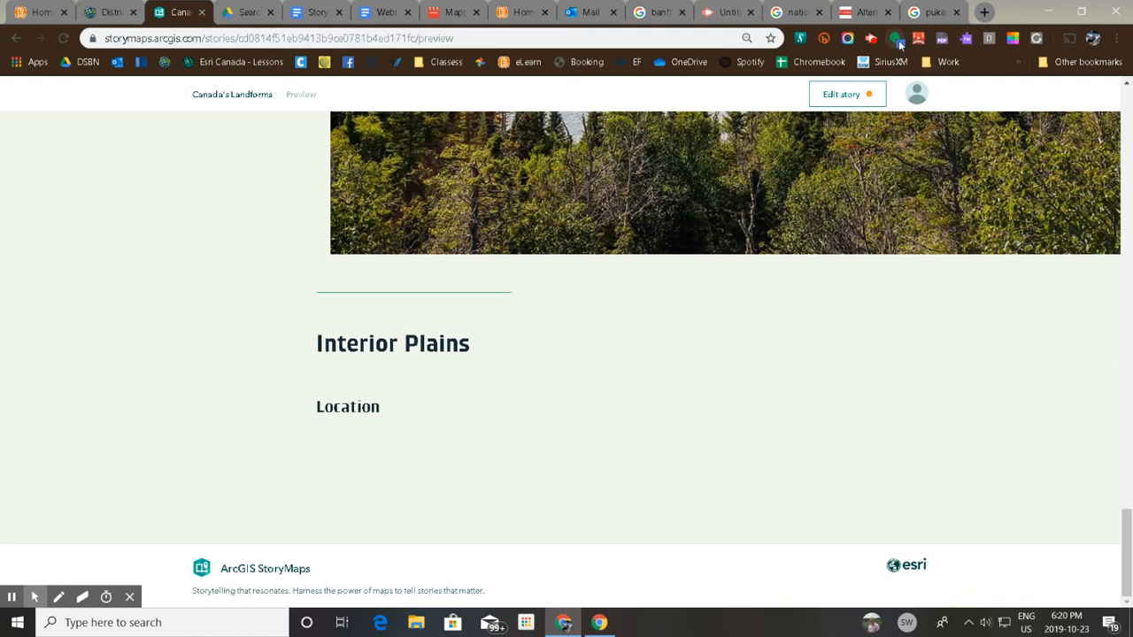
left_click(871, 40)
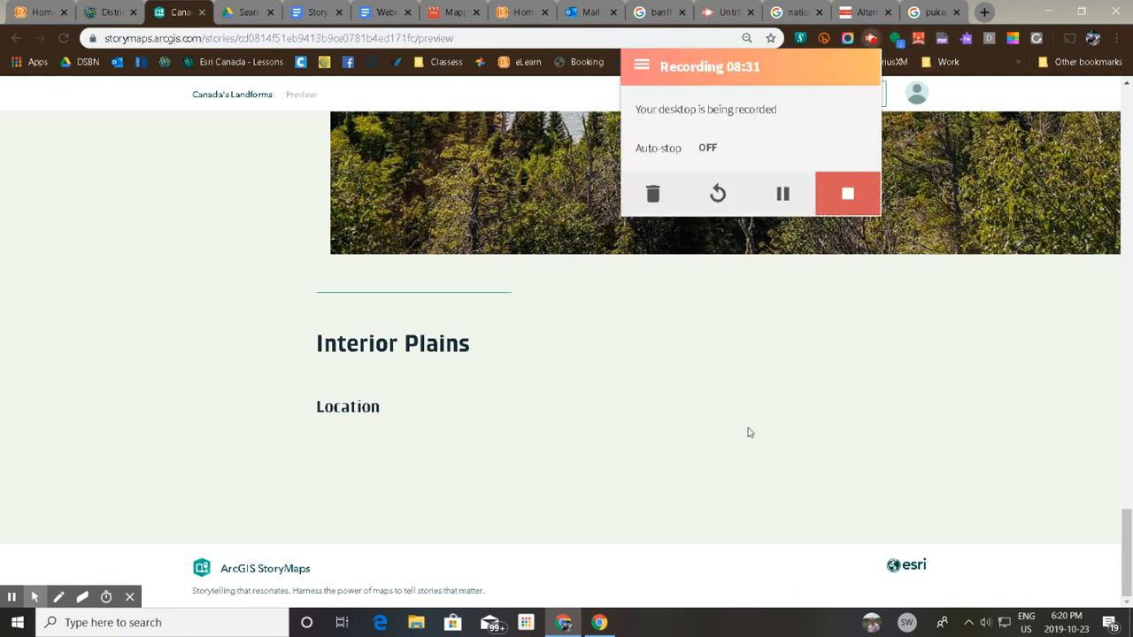